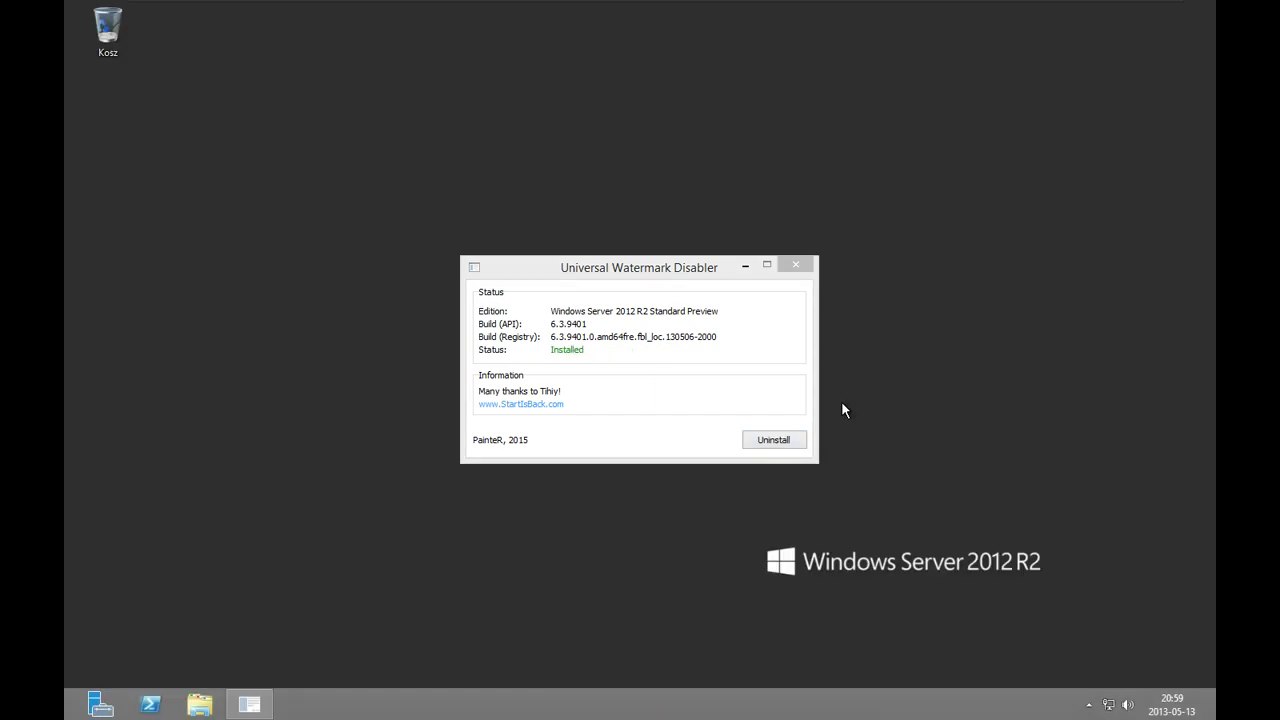
Close Universal Watermark Disabler and browse to the C:\Windows\System32 folder in File Explorer.
left_click(797, 265)
left_click_drag(560, 474, 1163, 698)
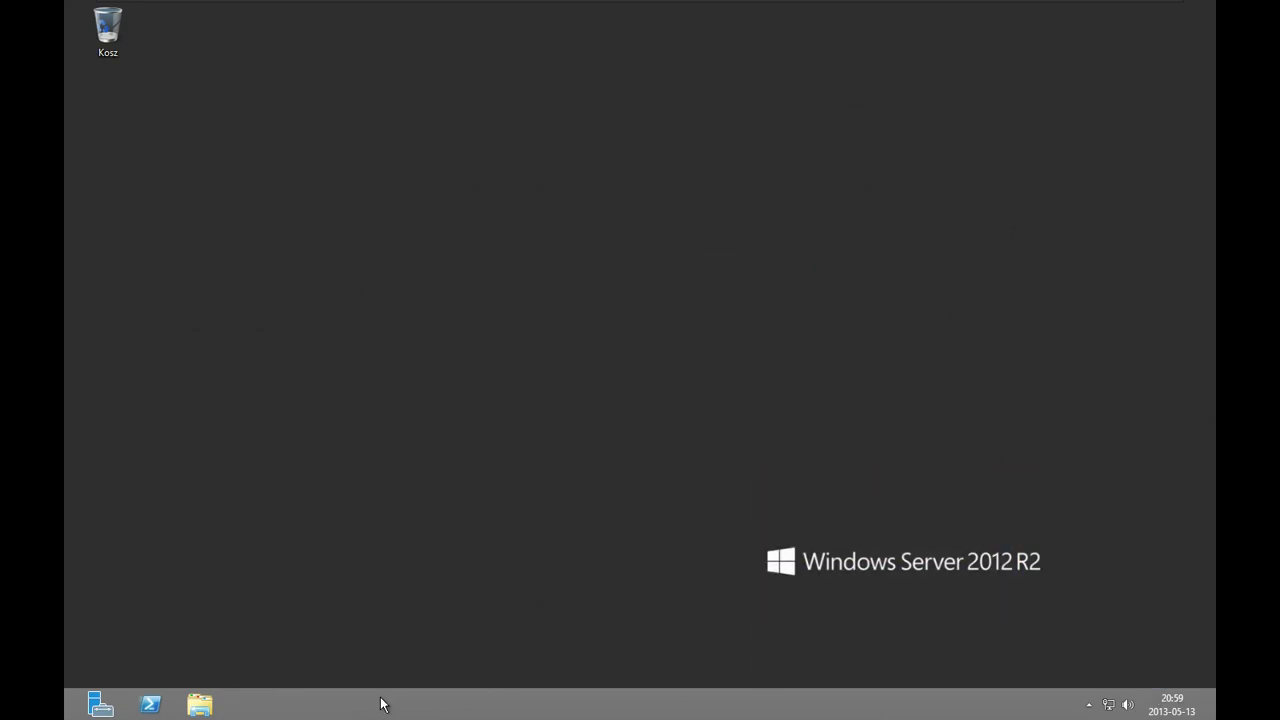
left_click(200, 708)
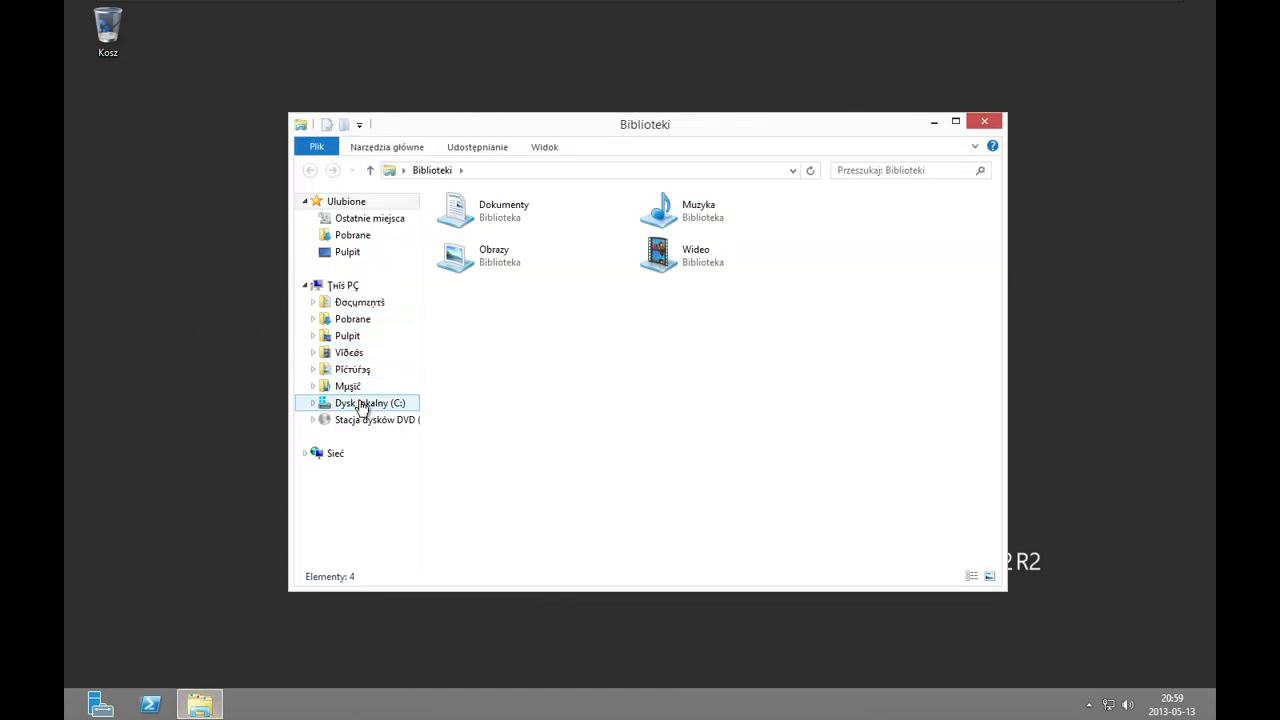
left_click(362, 405)
double_click(468, 289)
scroll(470, 305, "down", 5)
scroll(472, 295, "down", 5)
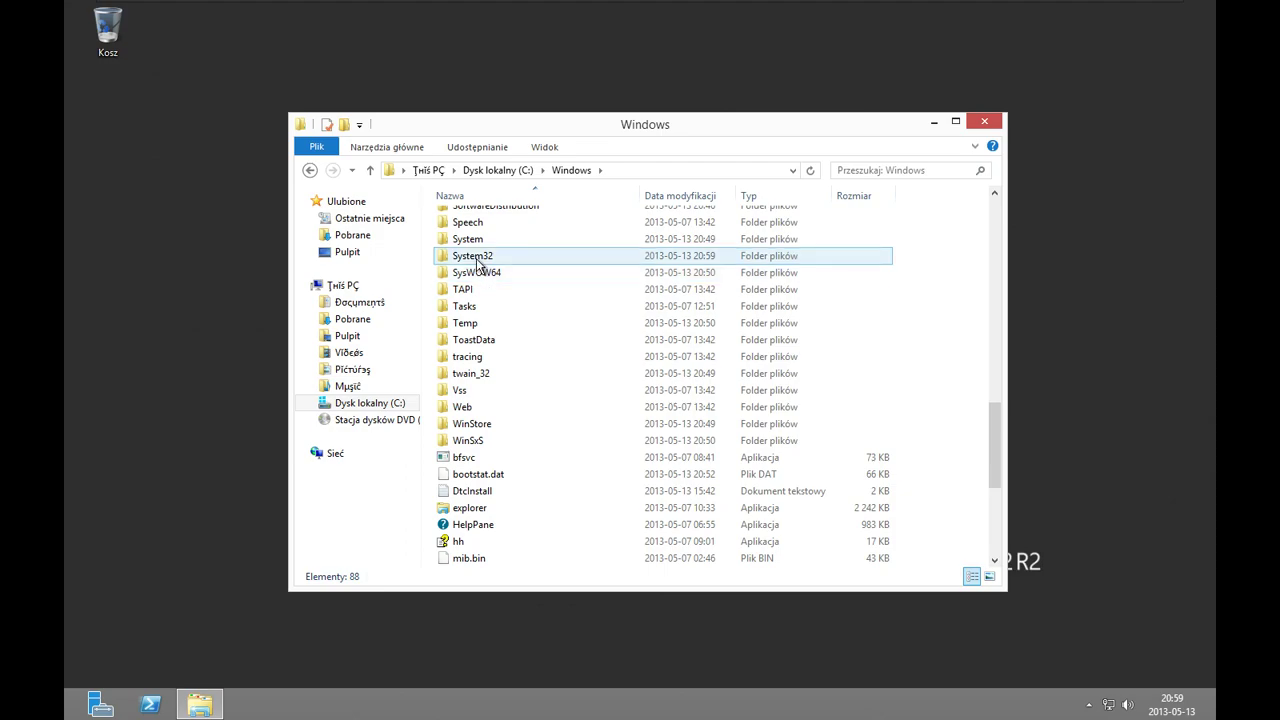
double_click(477, 266)
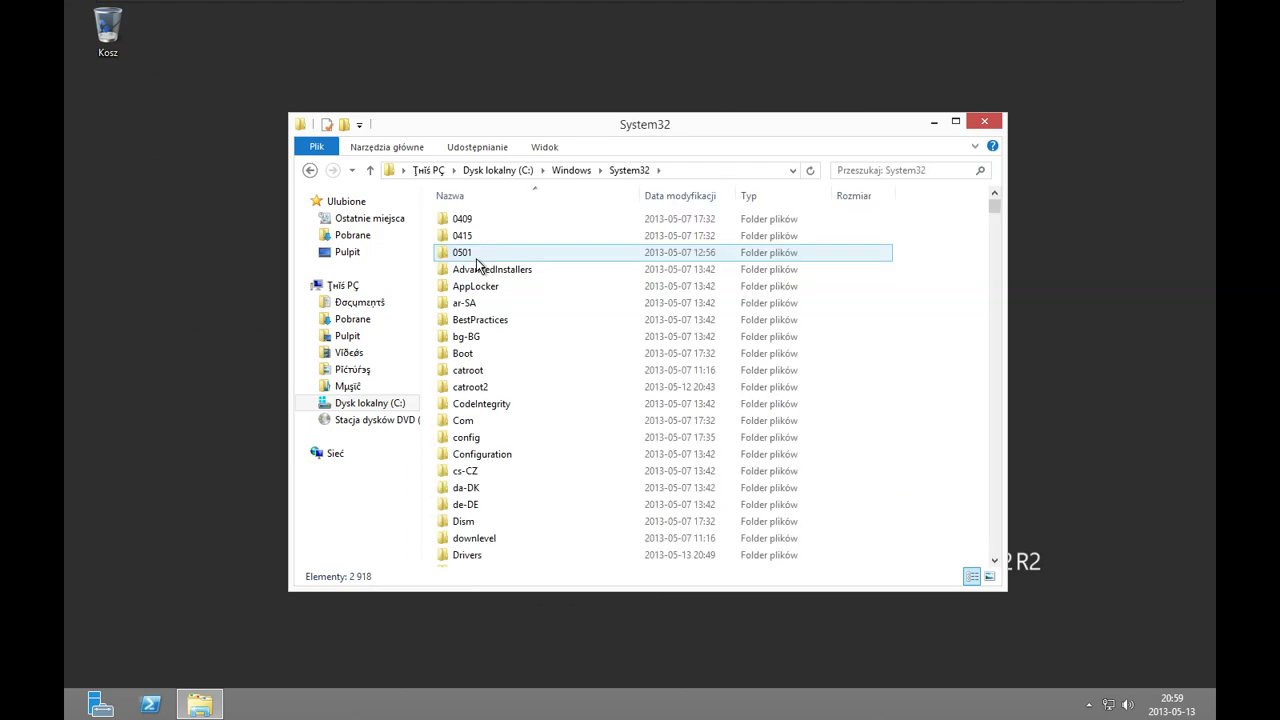
Show the security settings (Zabezpieczenia) in the properties of the spp folder in System32.
scroll(600, 309, "down", 20)
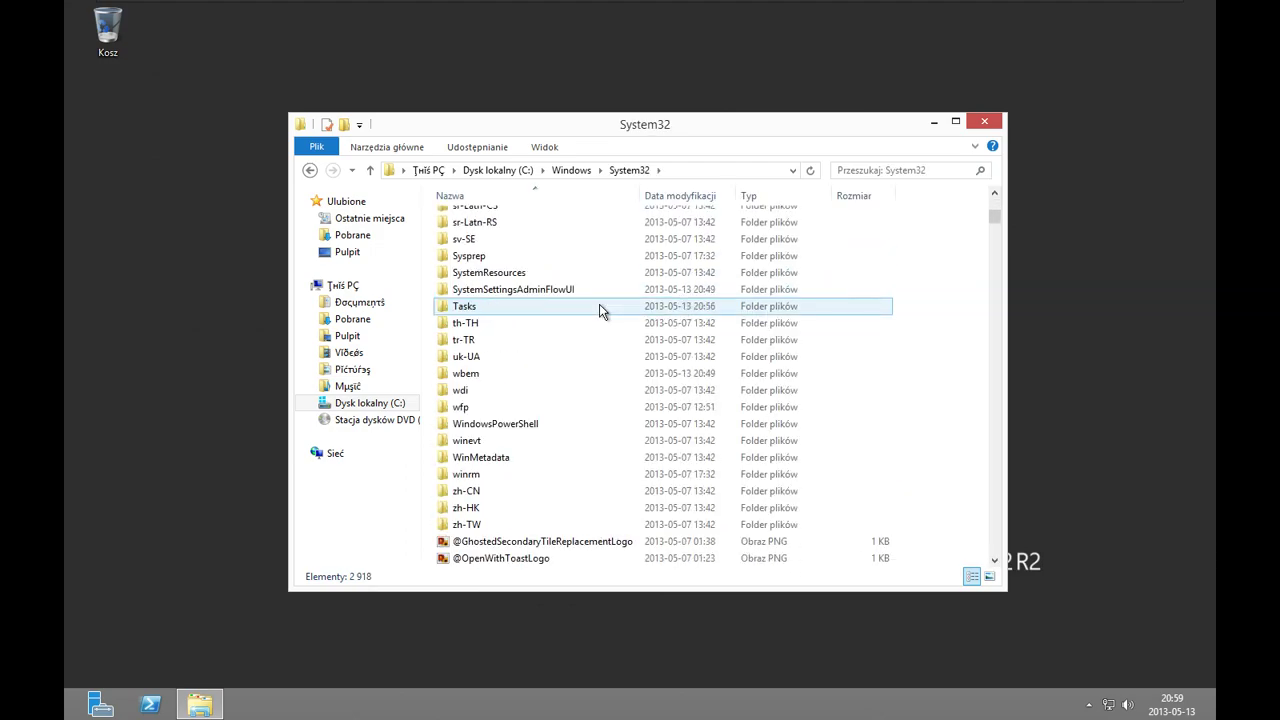
scroll(600, 309, "up", 4)
right_click(477, 366)
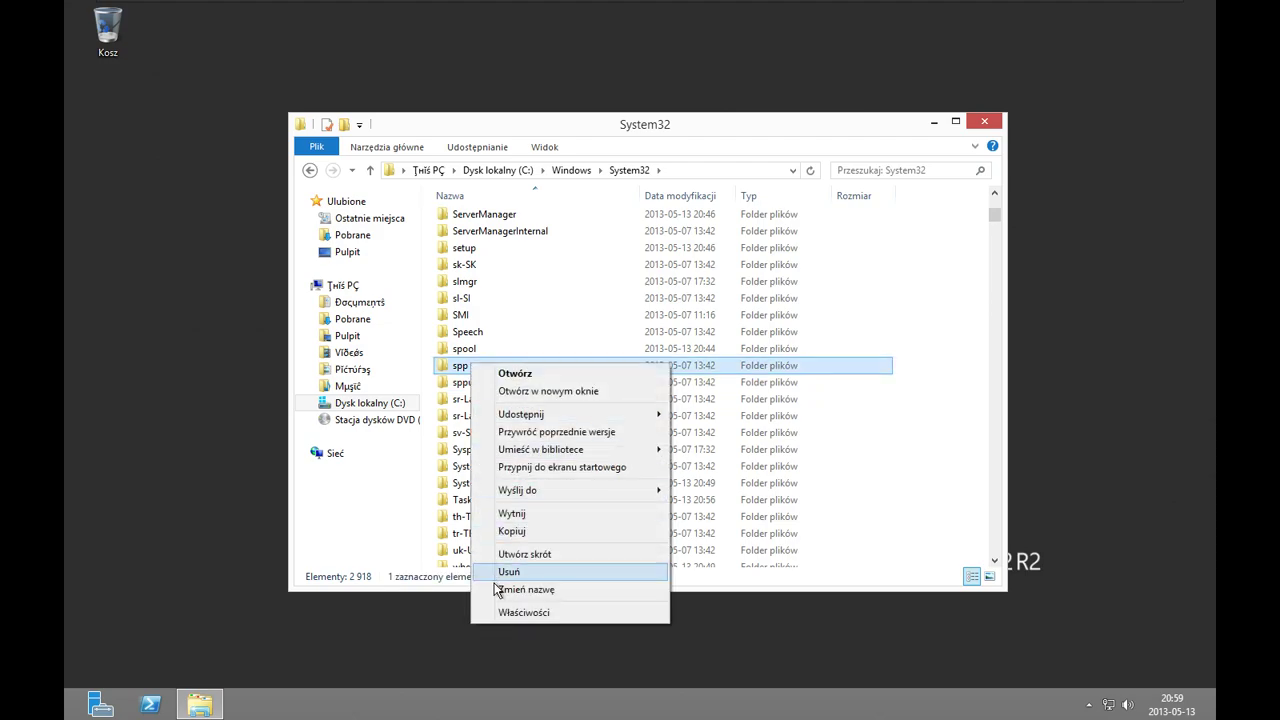
left_click(515, 608)
left_click(553, 334)
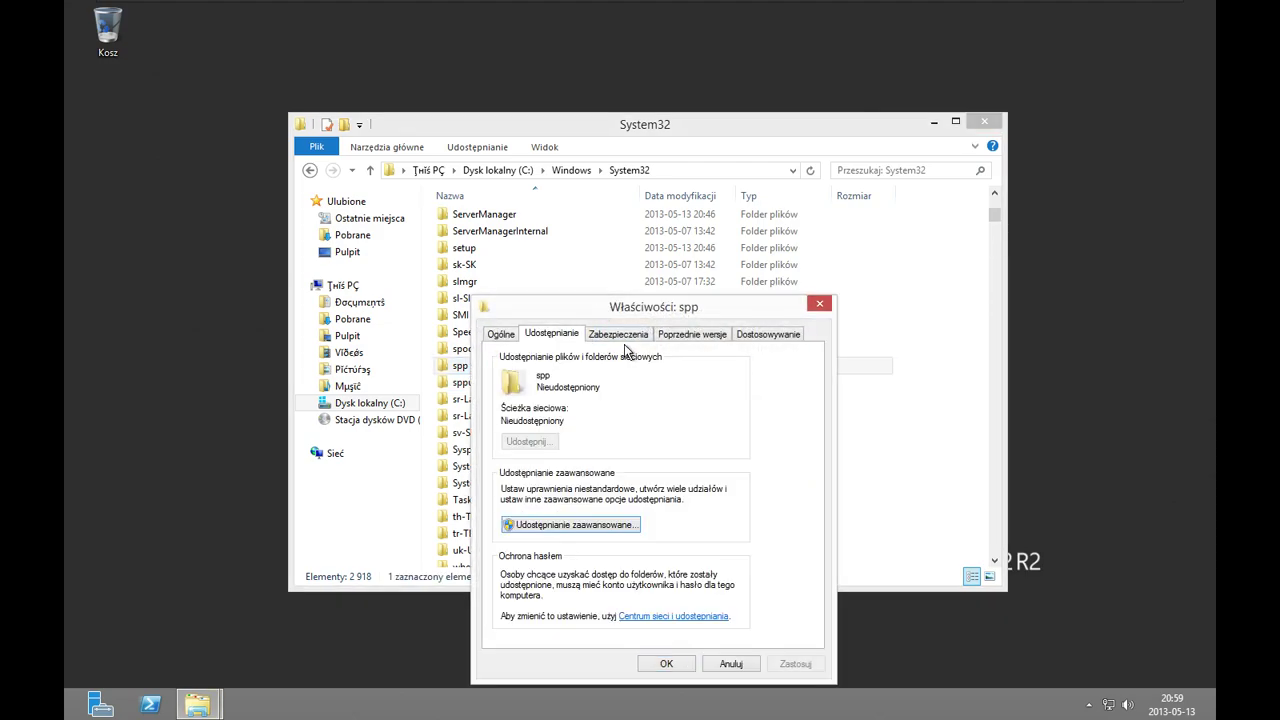
left_click(630, 336)
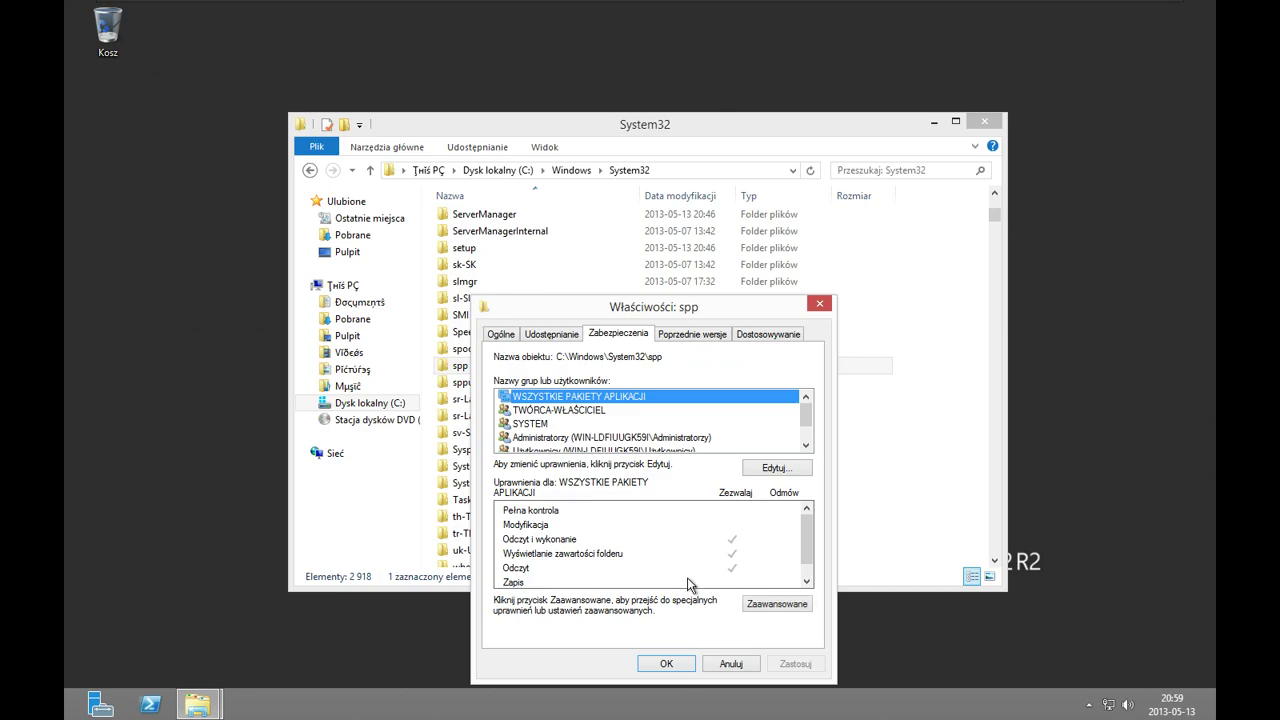
Choose the group Wszyscy as the new owner in the advanced security settings of the spp folder.
left_click(770, 604)
left_click(515, 210)
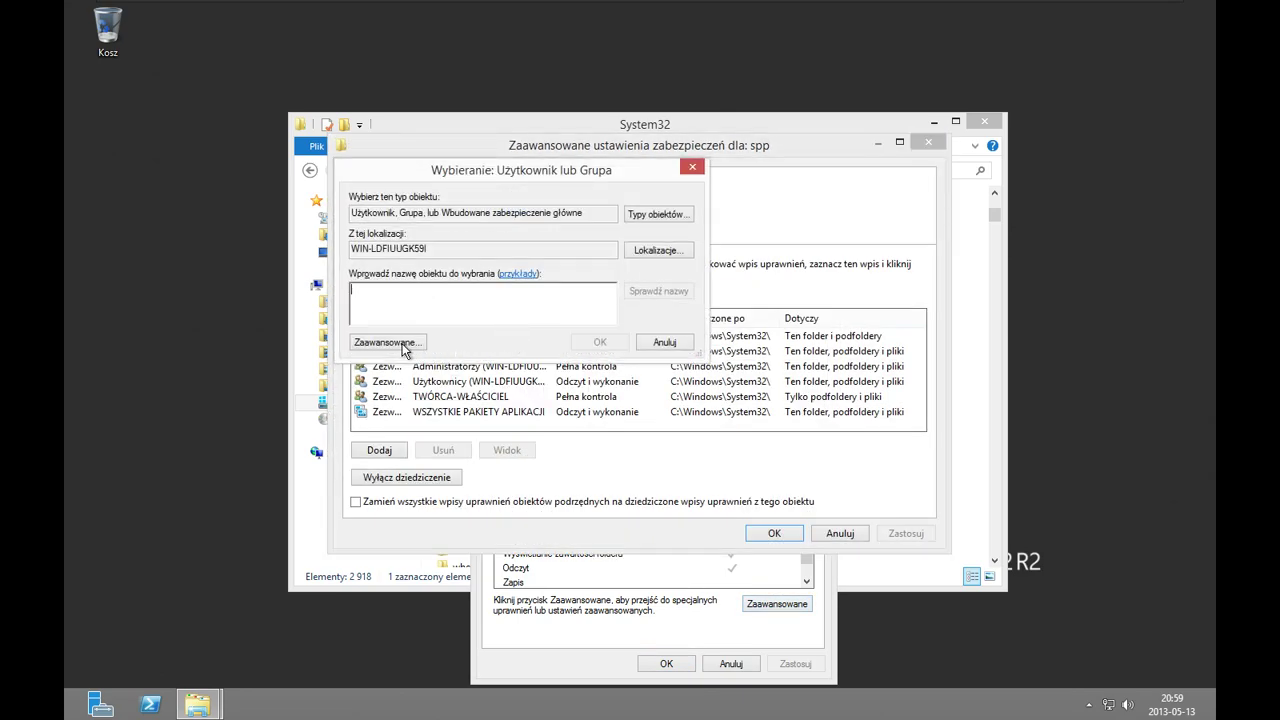
left_click(386, 342)
left_click(717, 346)
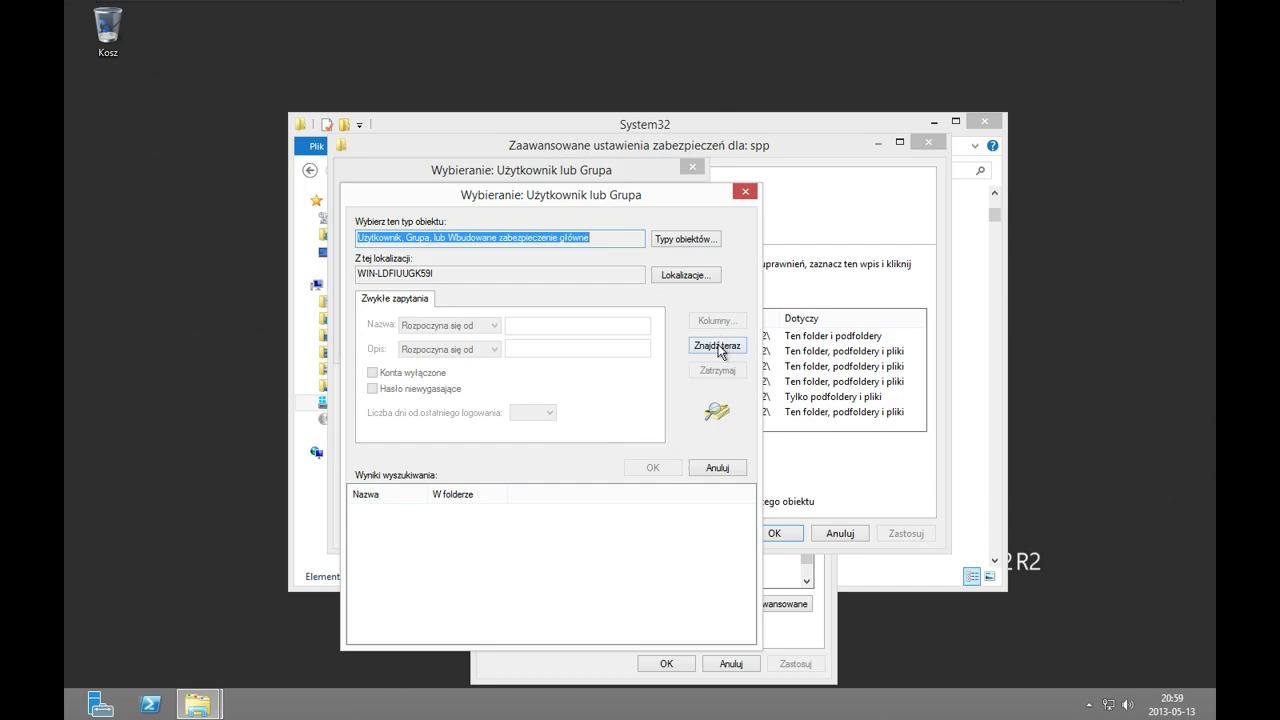
scroll(516, 541, "down", 8)
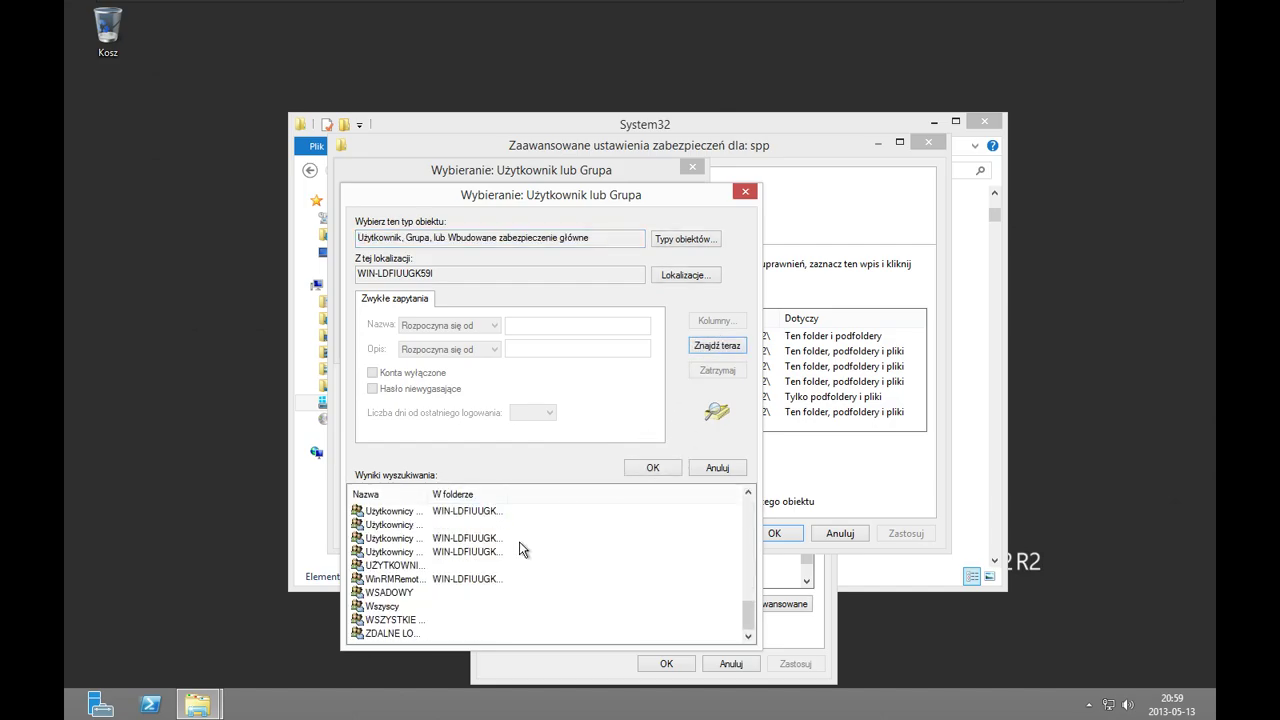
double_click(385, 606)
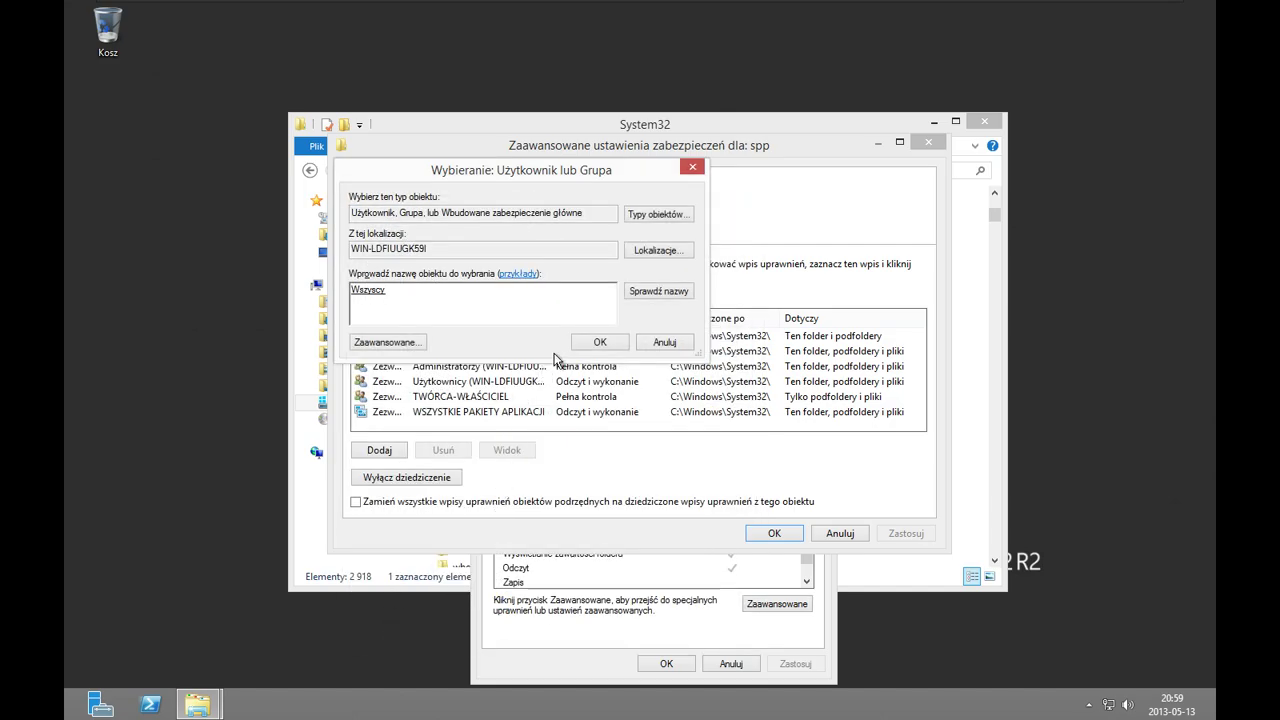
left_click(592, 346)
Replace the owner on subcontainers and objects, replace all child permission entries with inheritable ones, and apply the advanced security settings.
left_click(476, 230)
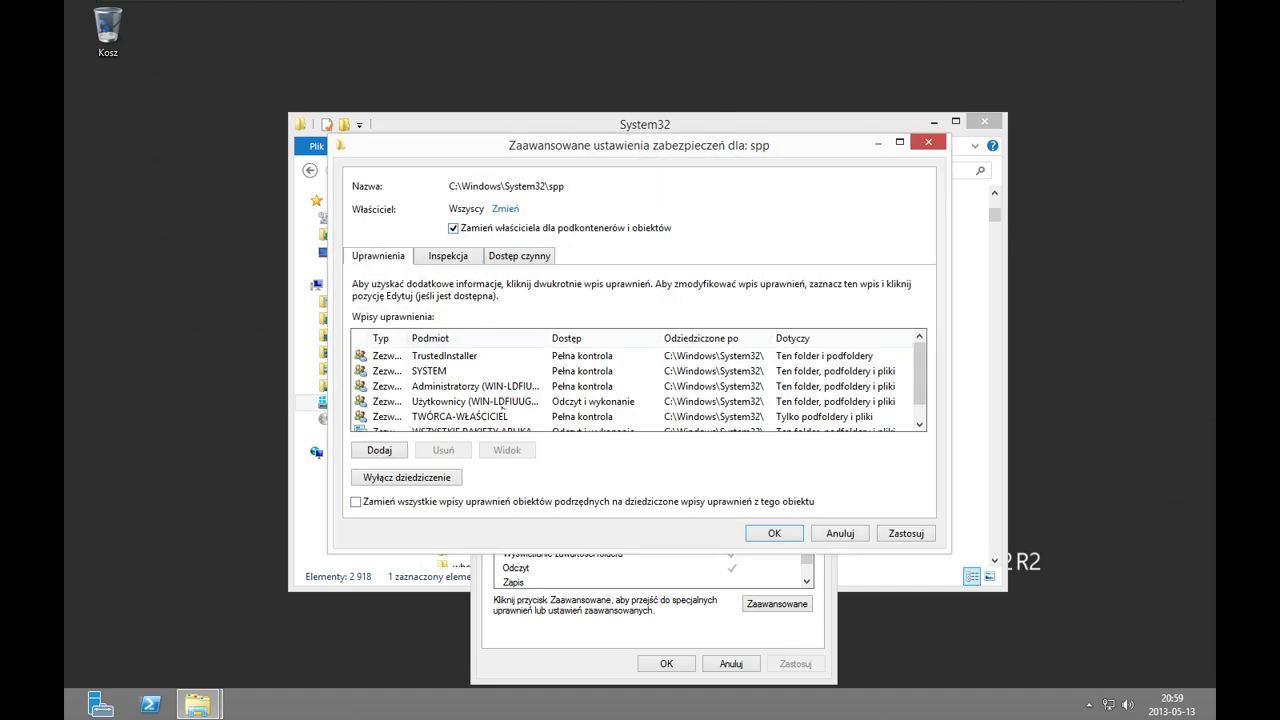
left_click(508, 505)
left_click(905, 533)
left_click(722, 425)
left_click(716, 424)
left_click(768, 425)
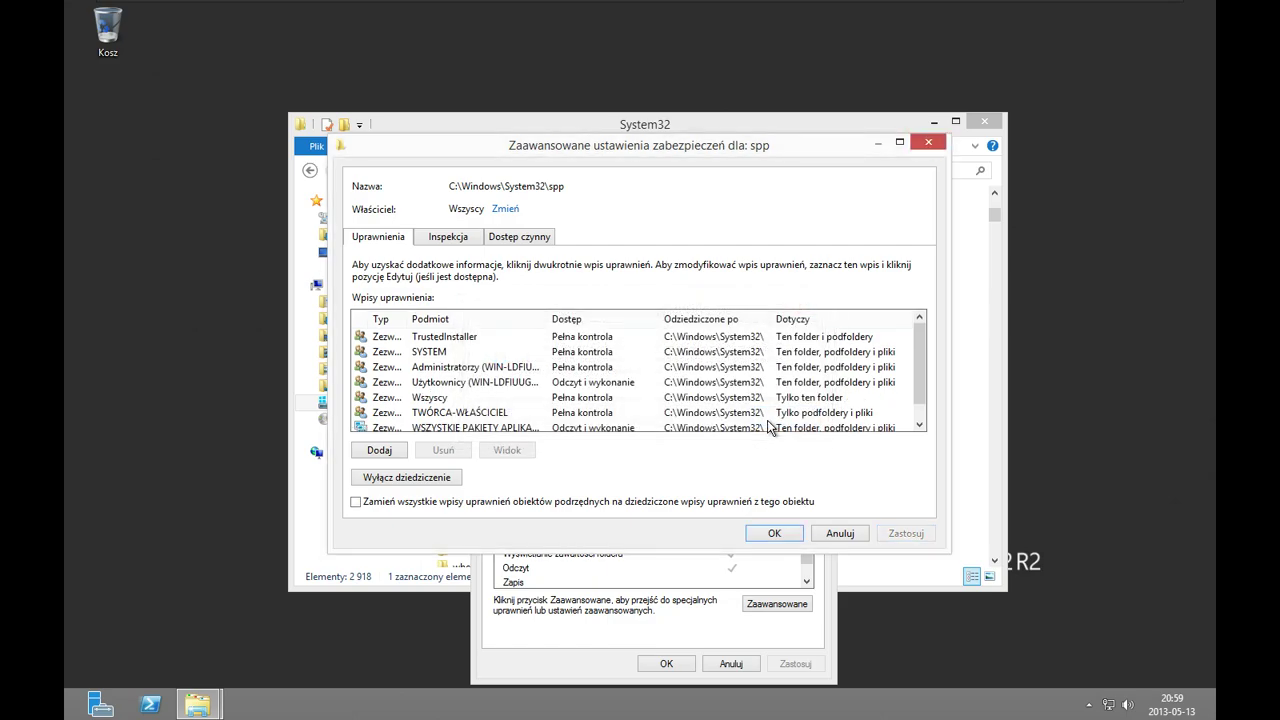
left_click(774, 534)
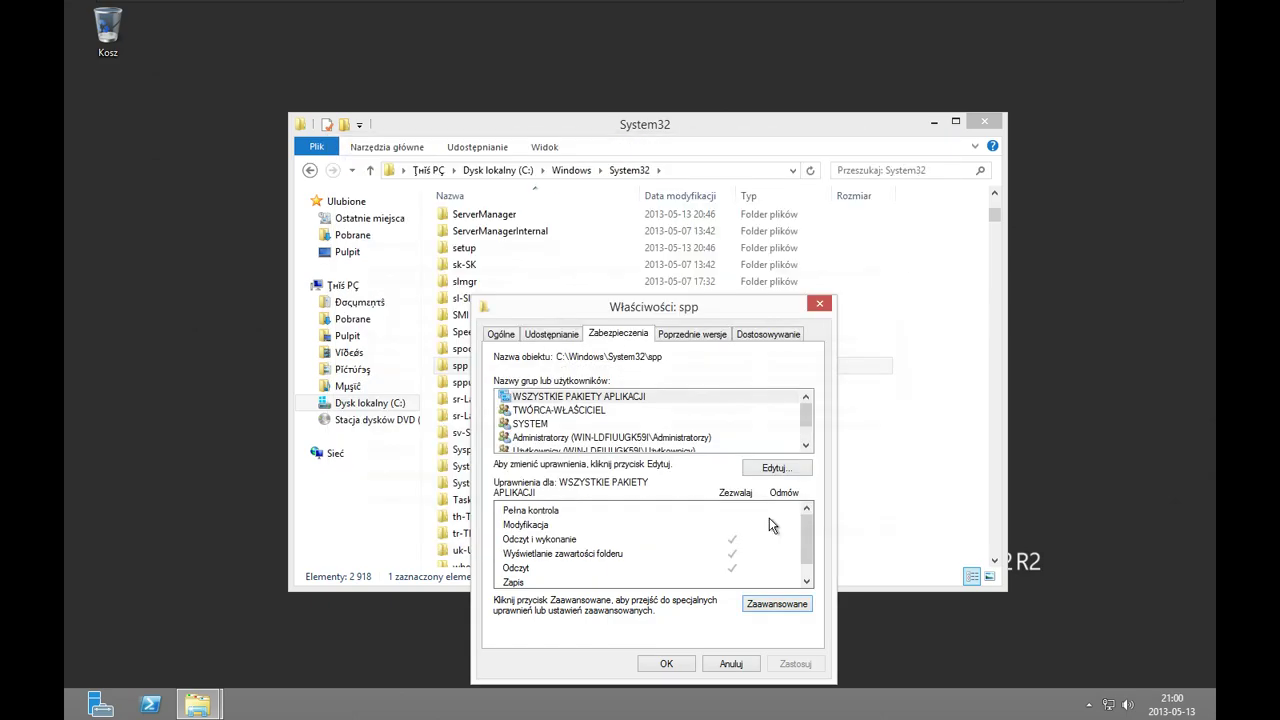
Allow full control (Pełna kontrola) of the spp folder for Wszyscy, WSZYSTKIE PAKIETY APLIKACJI and TWÓRCA-WŁAŚCICIEL.
left_click(770, 470)
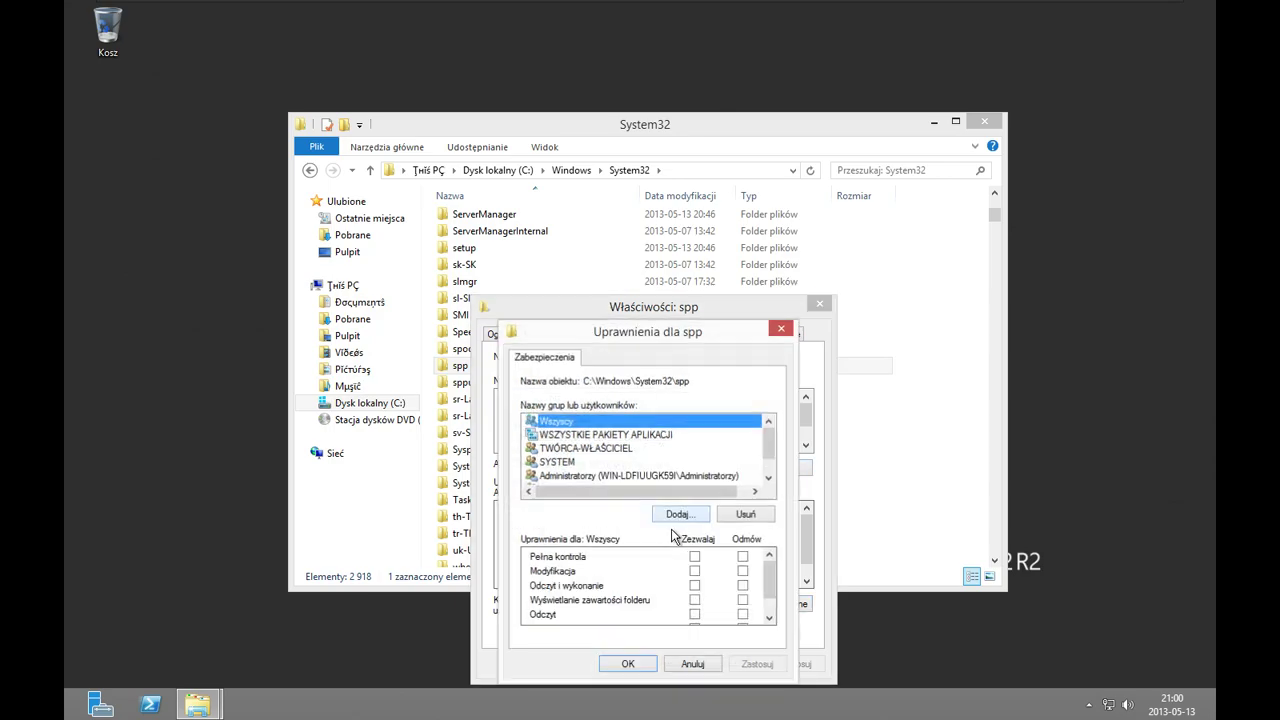
left_click(692, 556)
left_click(600, 437)
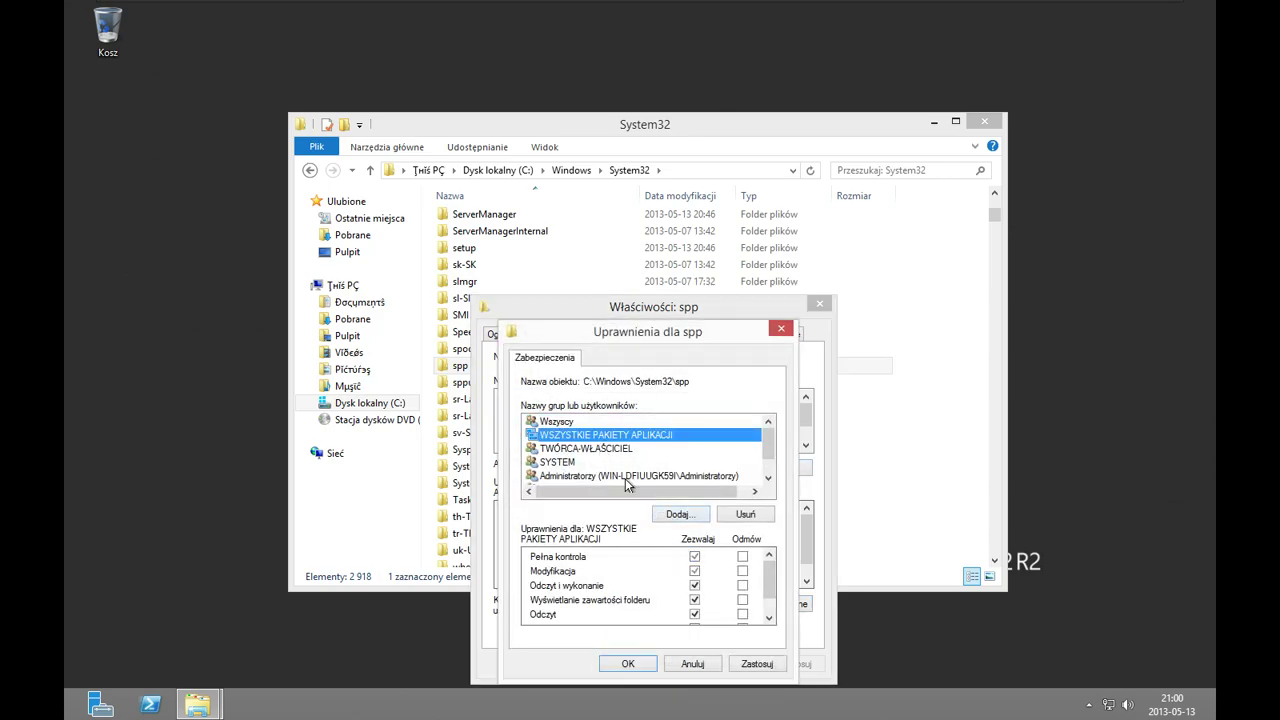
left_click(694, 556)
left_click(595, 449)
left_click(698, 557)
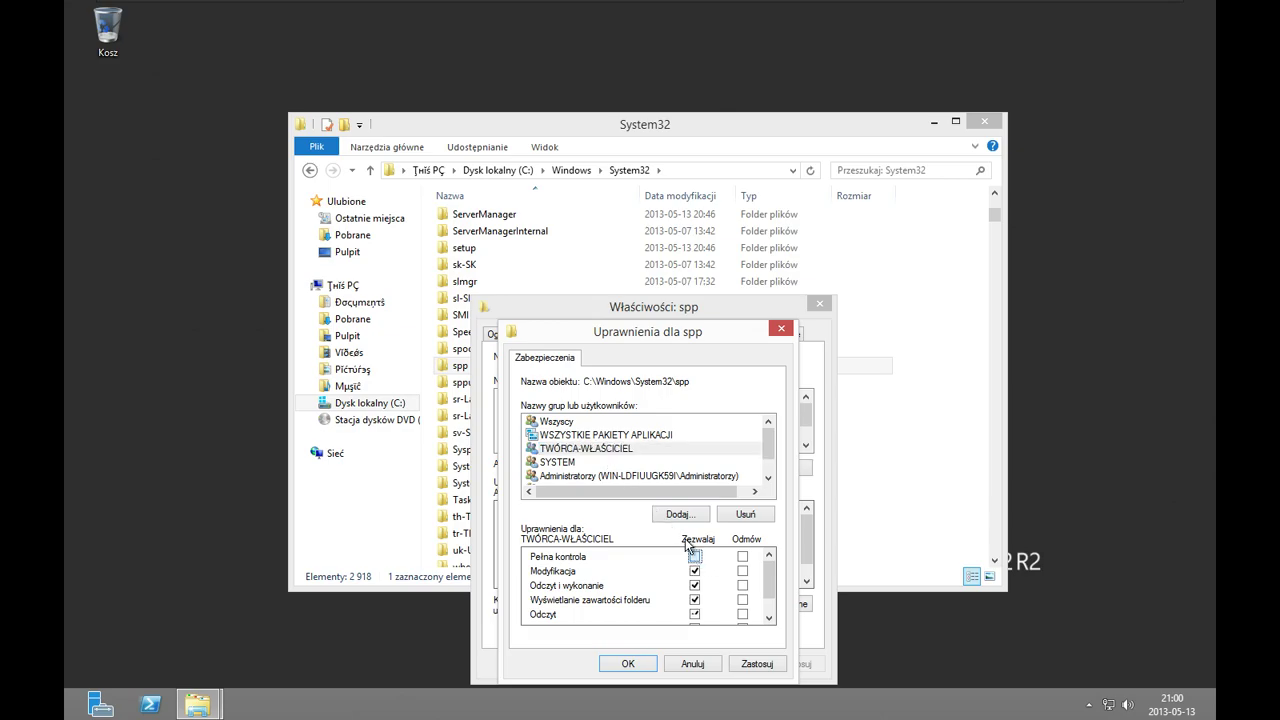
Allow full control of the spp folder for SYSTEM and Administratorzy, apply the permissions and close the folder's properties.
left_click(612, 462)
left_click(612, 473)
left_click(614, 463)
left_click(694, 556)
left_click(580, 476)
left_click(694, 556)
left_click(758, 662)
left_click(720, 428)
left_click(628, 664)
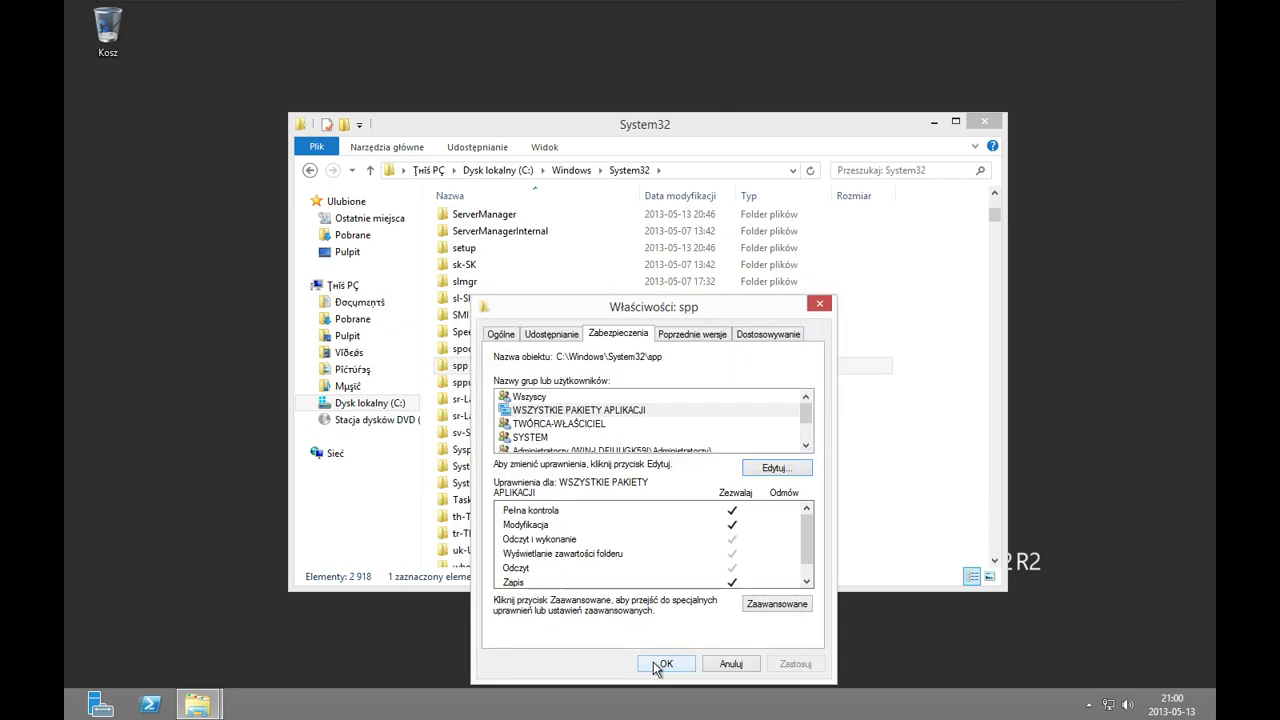
left_click(652, 664)
Open the How to debomb folder from Pobrane in a second File Explorer window and place it beside the System32 window.
right_click(203, 700)
left_click(180, 627)
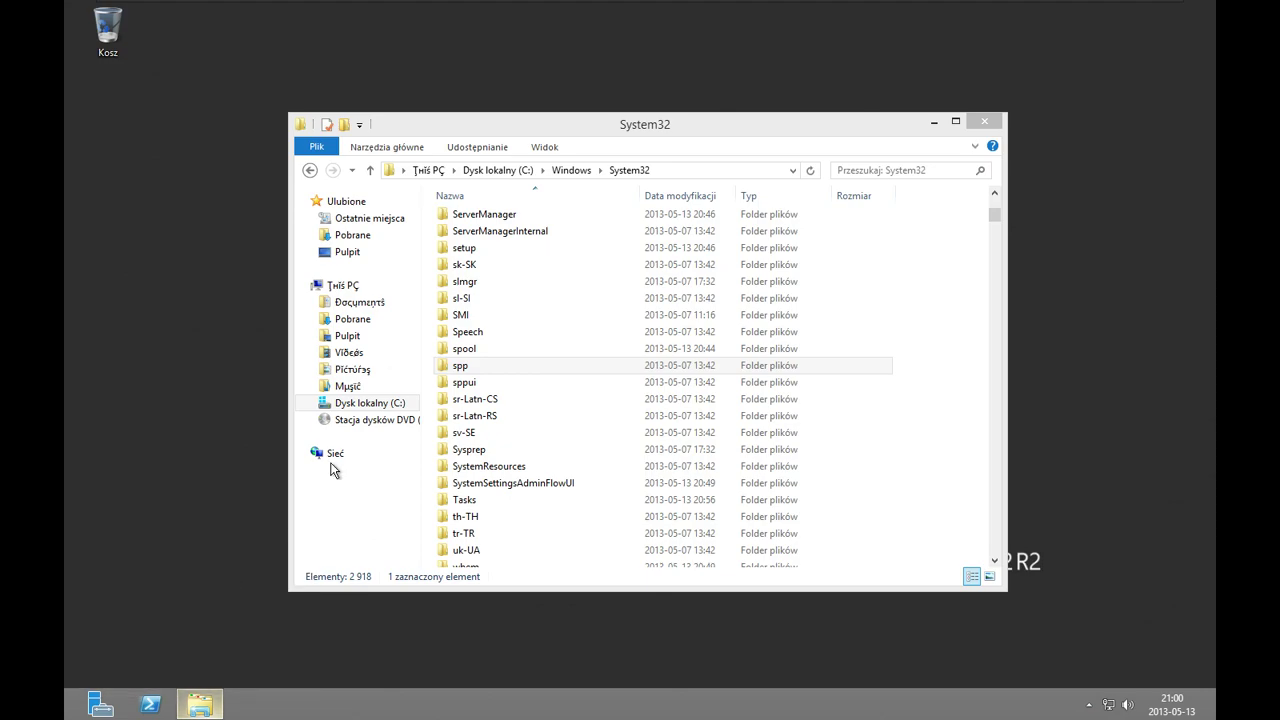
left_click(400, 255)
double_click(531, 240)
left_click_drag(517, 154, 697, 160)
Check the contents of the spp folder inside How to debomb and return to the parent folder.
double_click(663, 280)
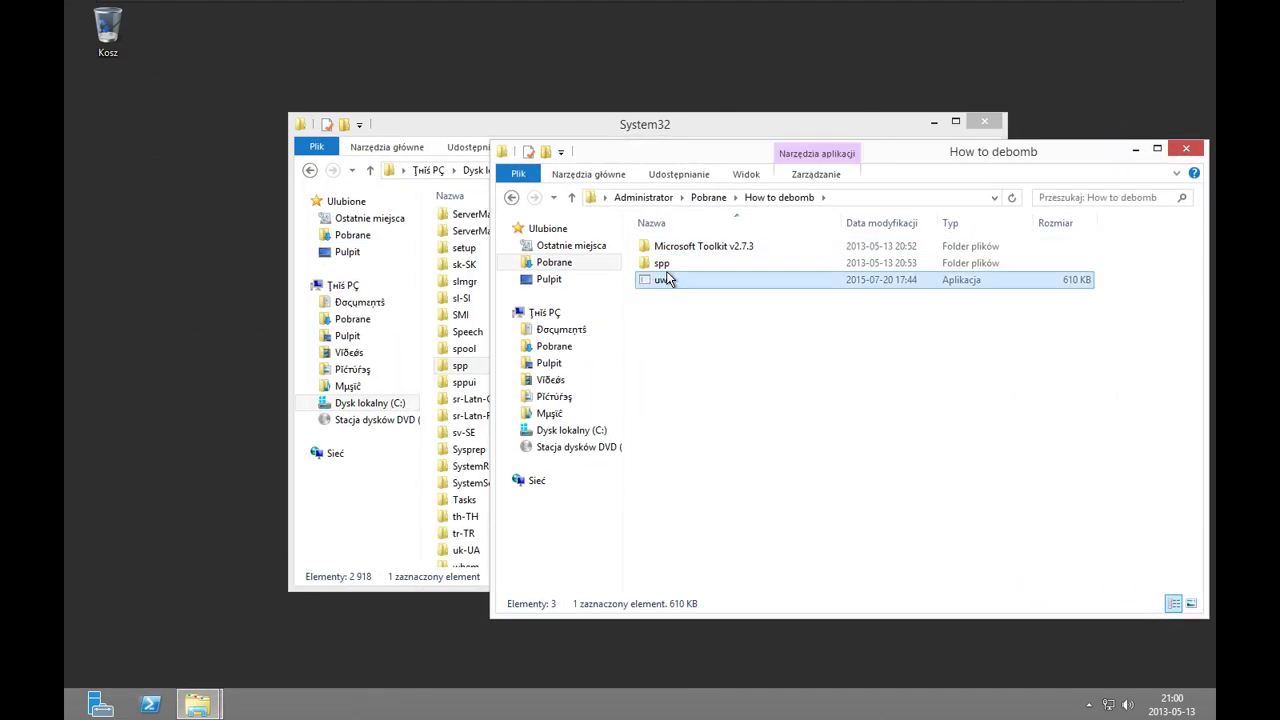
left_click(797, 265)
double_click(662, 263)
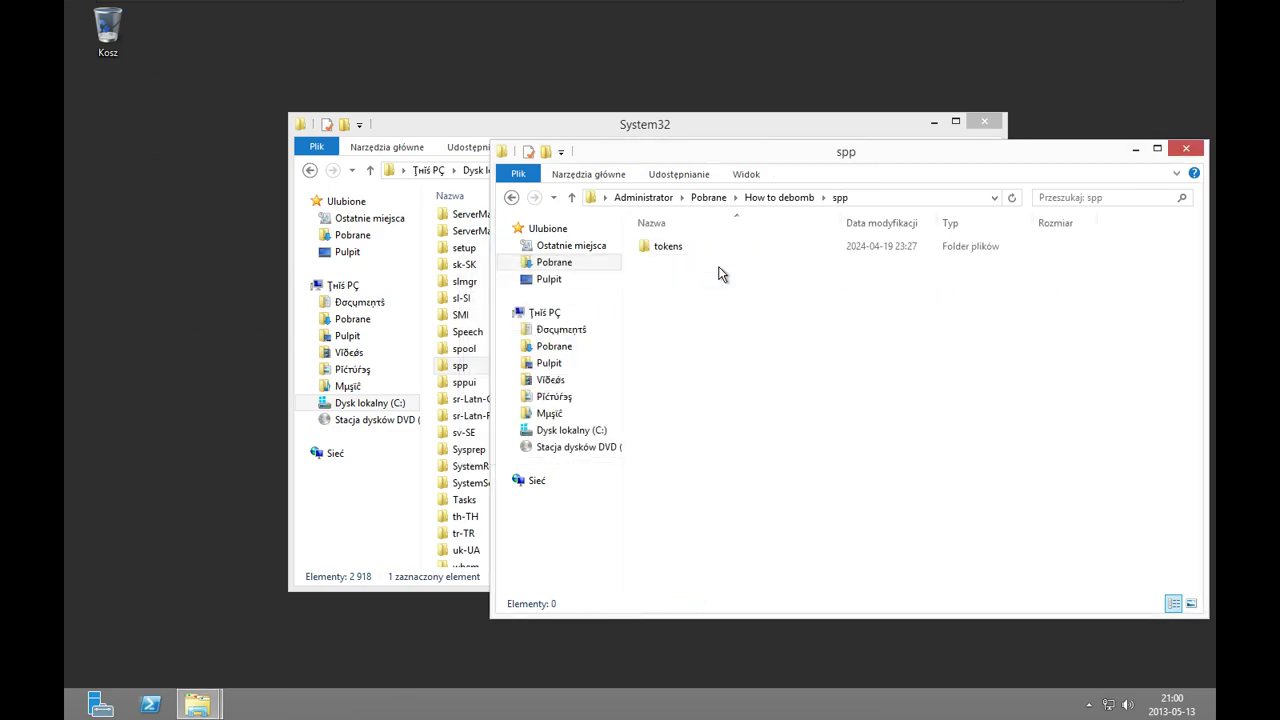
left_click(512, 199)
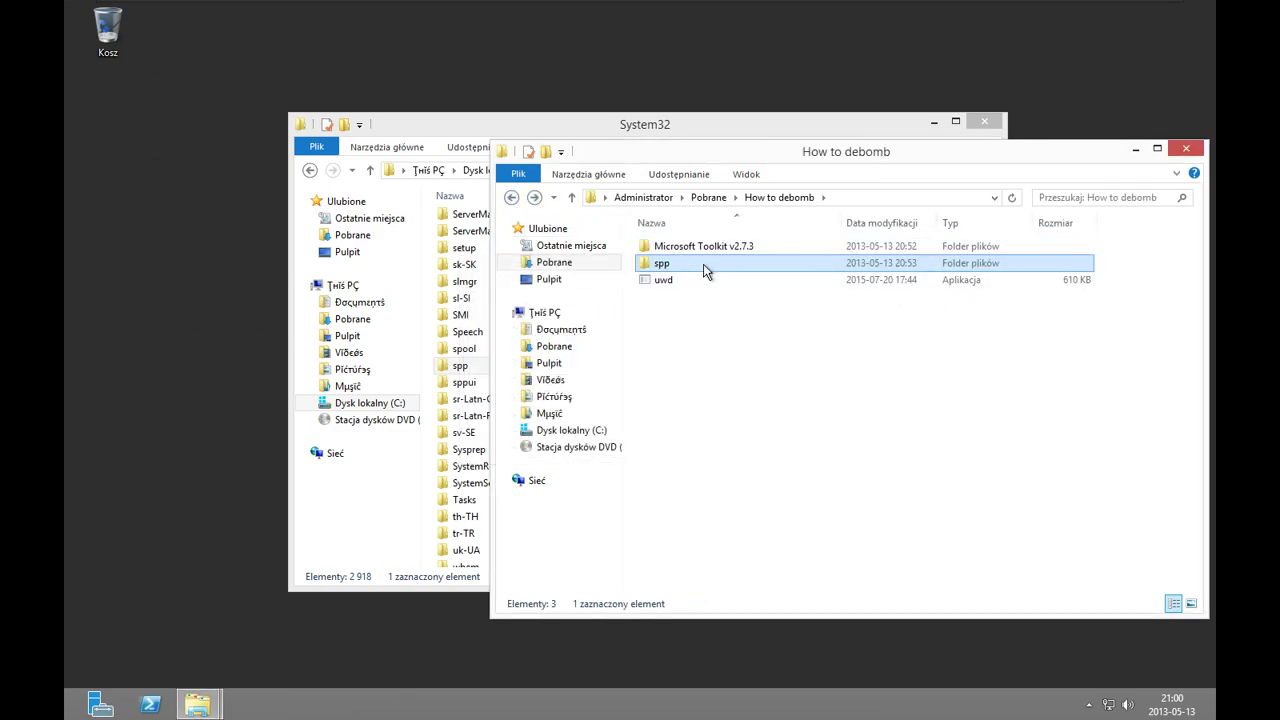
Move the spp folder from How to debomb into System32, replacing the files in the destination, and close both File Explorer windows.
left_click_drag(681, 270, 428, 422)
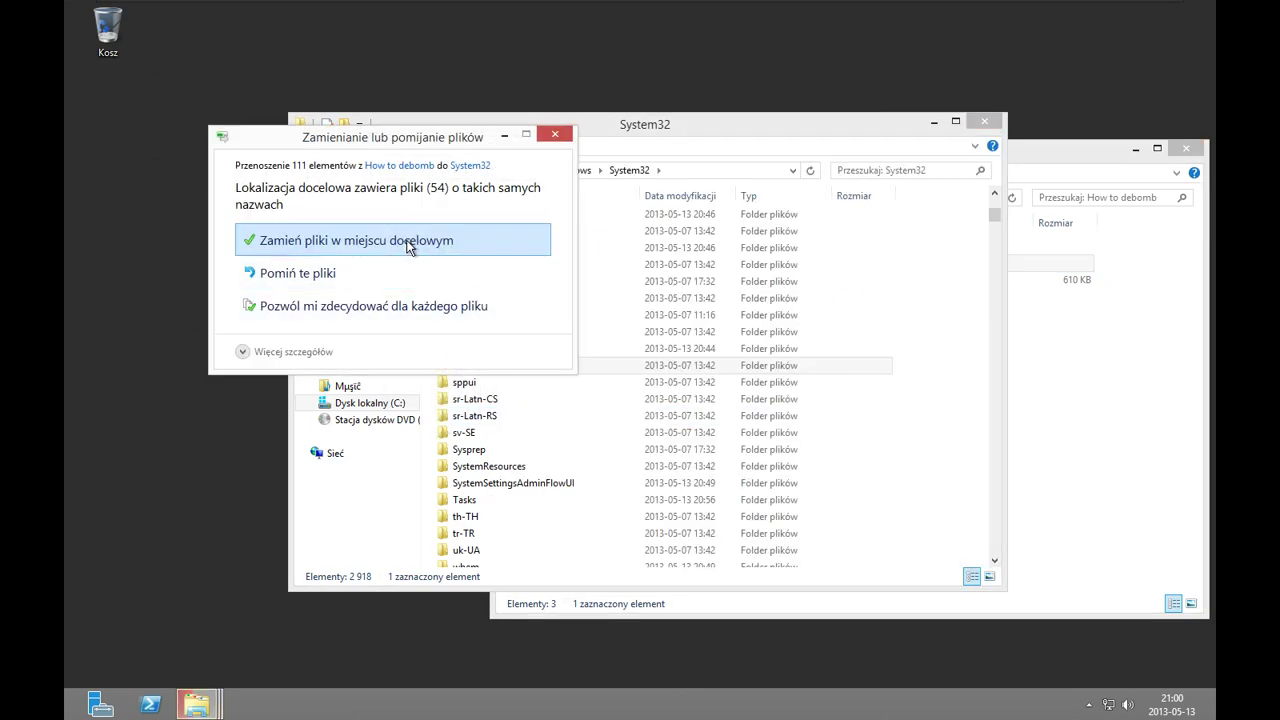
left_click(408, 242)
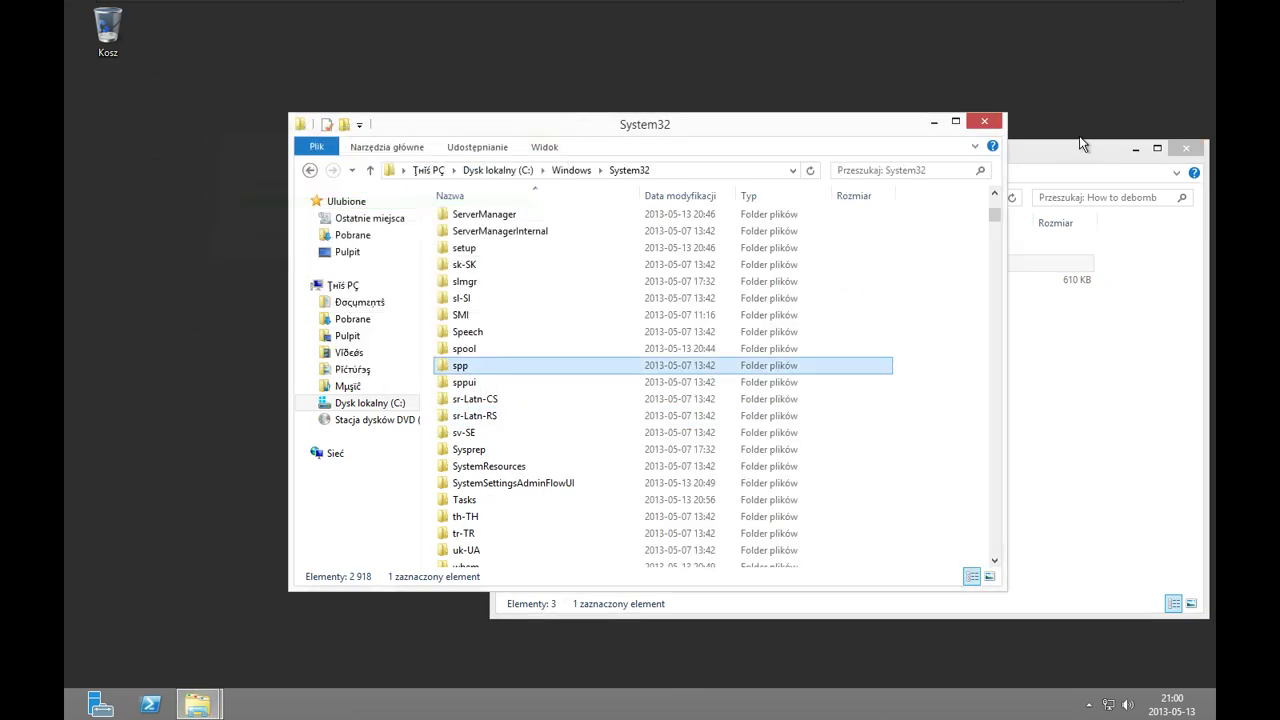
left_click(1078, 157)
left_click_drag(1076, 155, 869, 137)
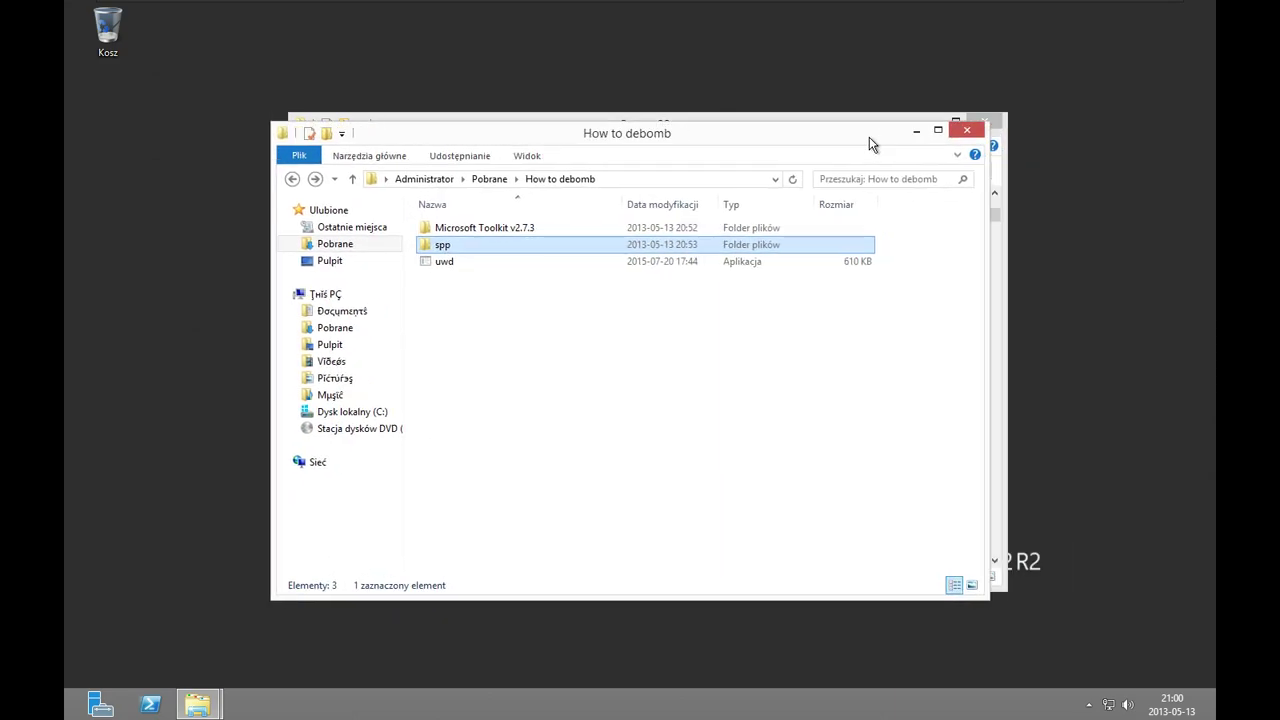
left_click(967, 130)
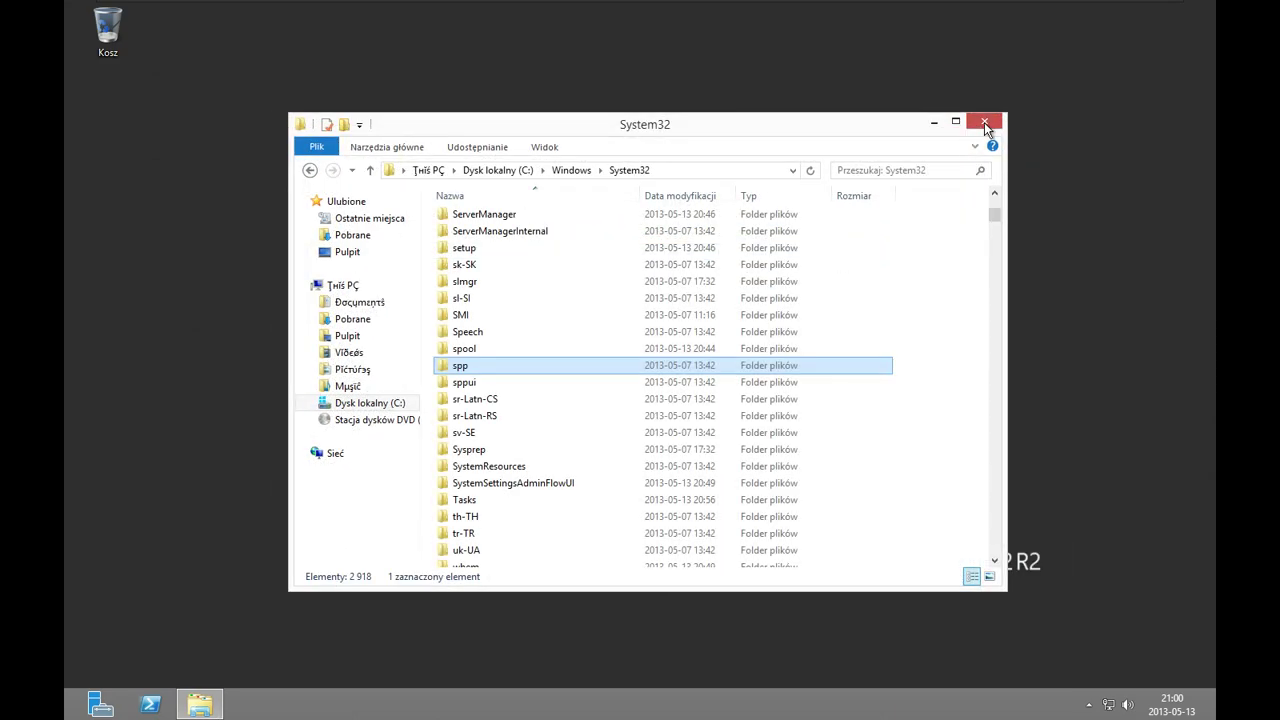
left_click(987, 125)
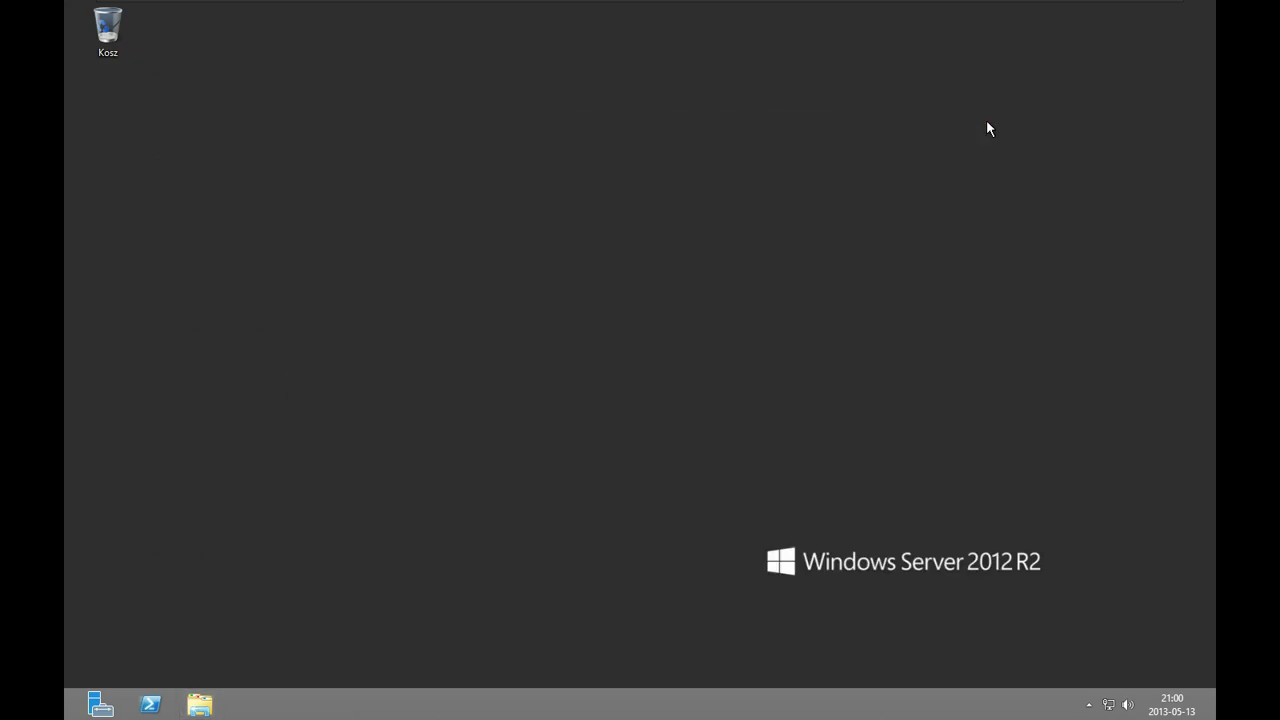
key("super")
type("cmd")
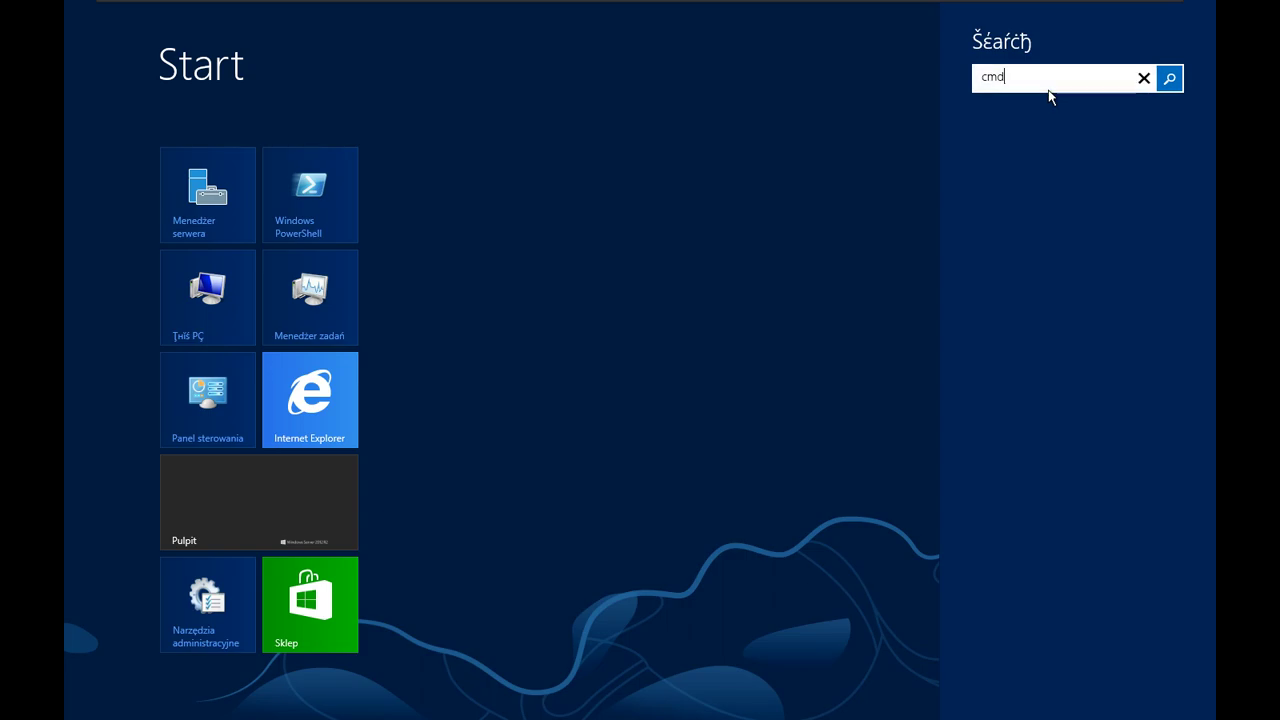
type("mman")
key("Escape")
key("Escape")
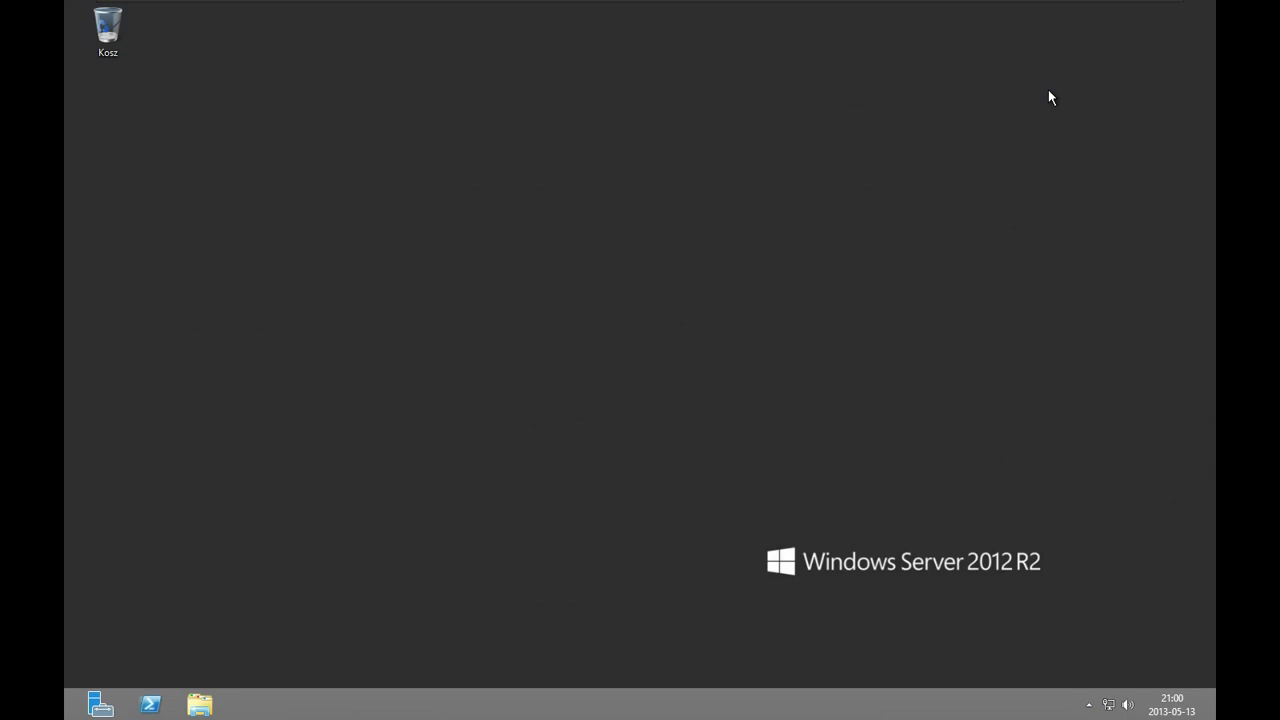
Reinstall the system license files by running slmgr /rilc in a cmd window, dismiss the report and close the window.
key("super+r")
type("cmd")
key("Return")
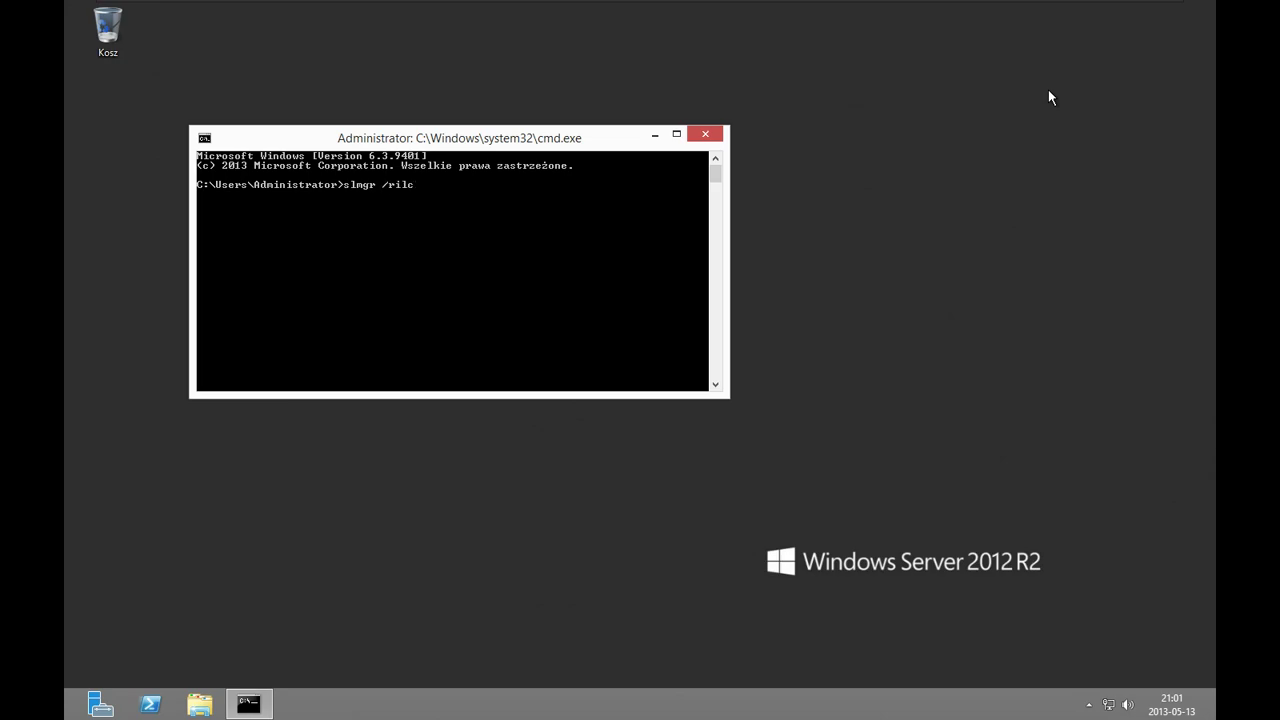
key("Return")
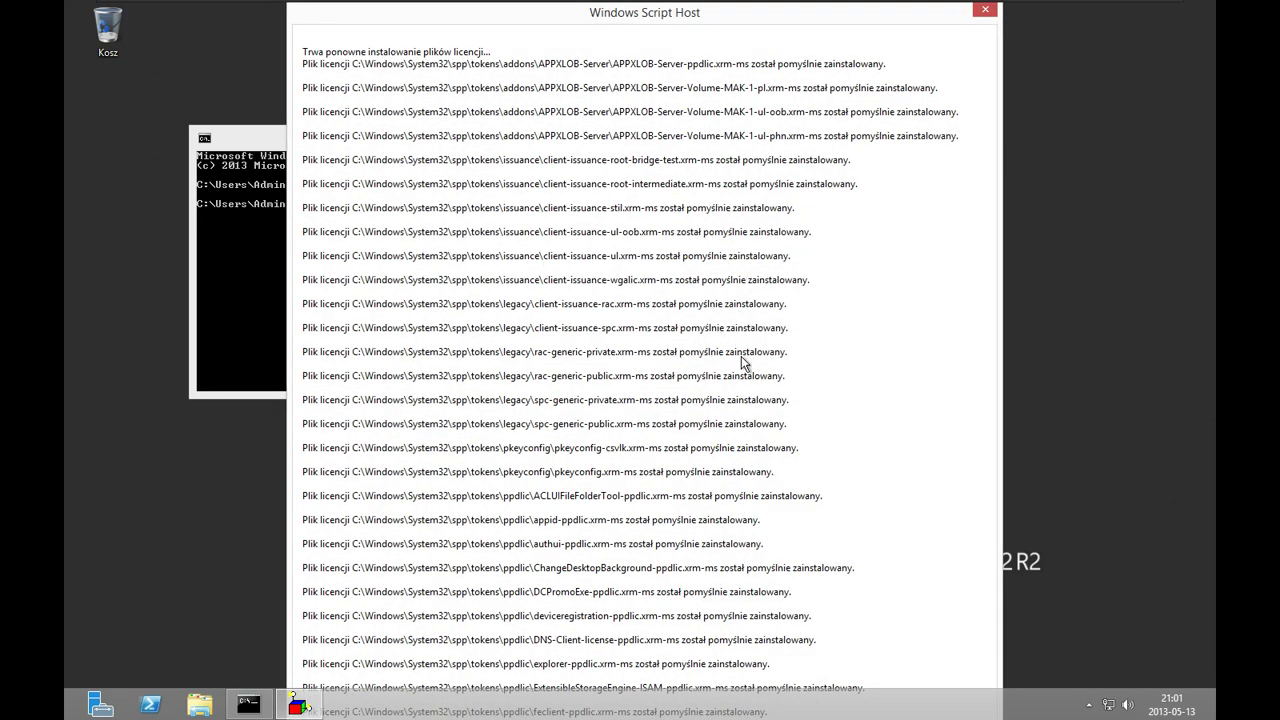
key("Return")
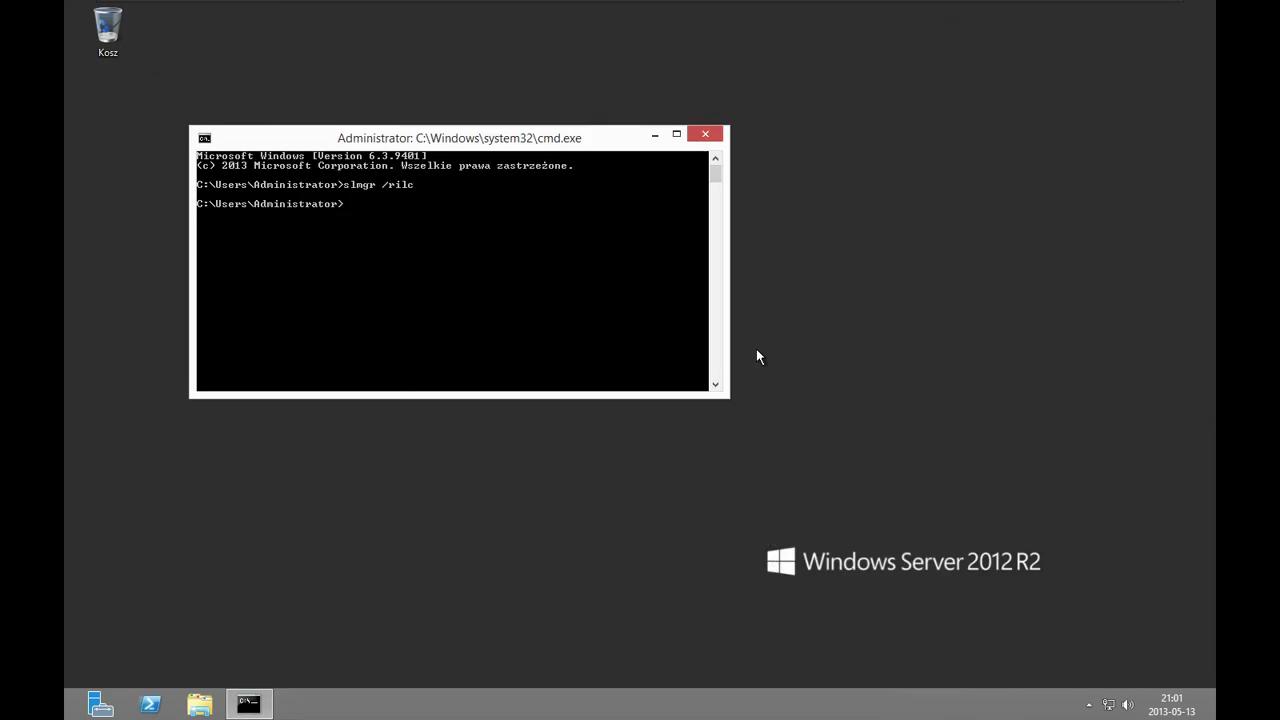
left_click(708, 137)
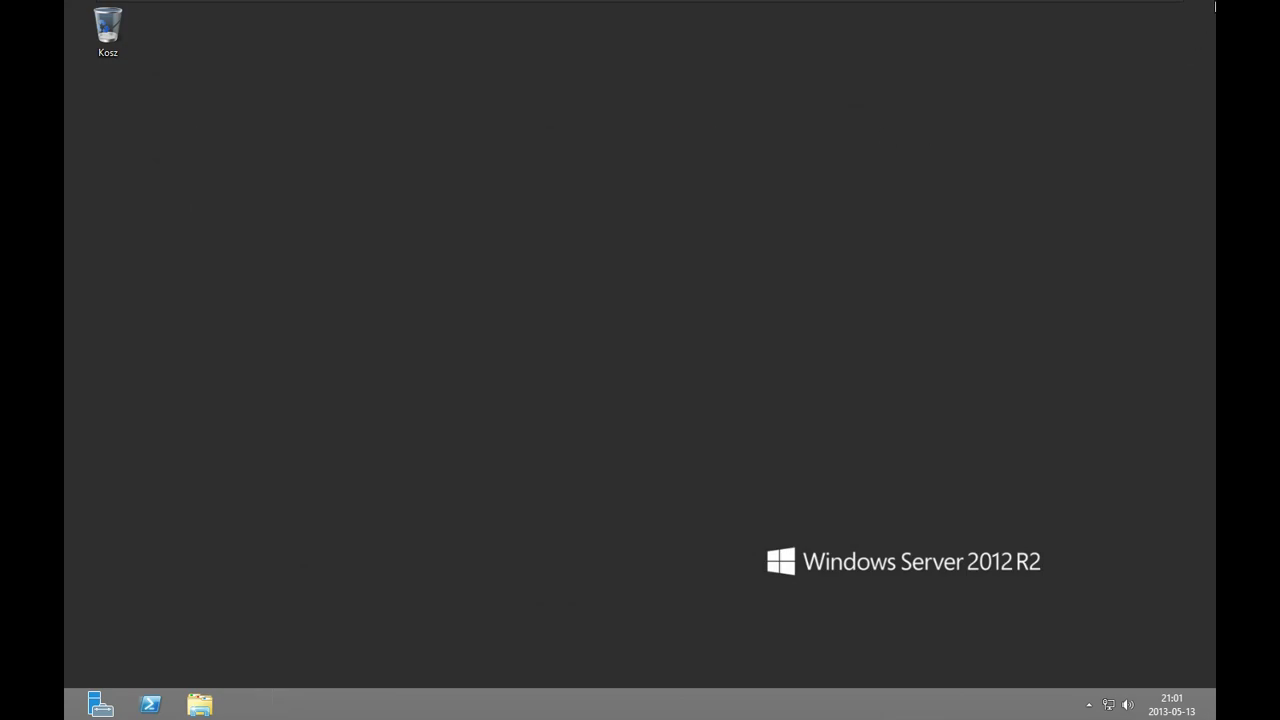
Restart the computer, giving Inne zadania (niezaplanowane) as the reason.
mouse_move(1214, 8)
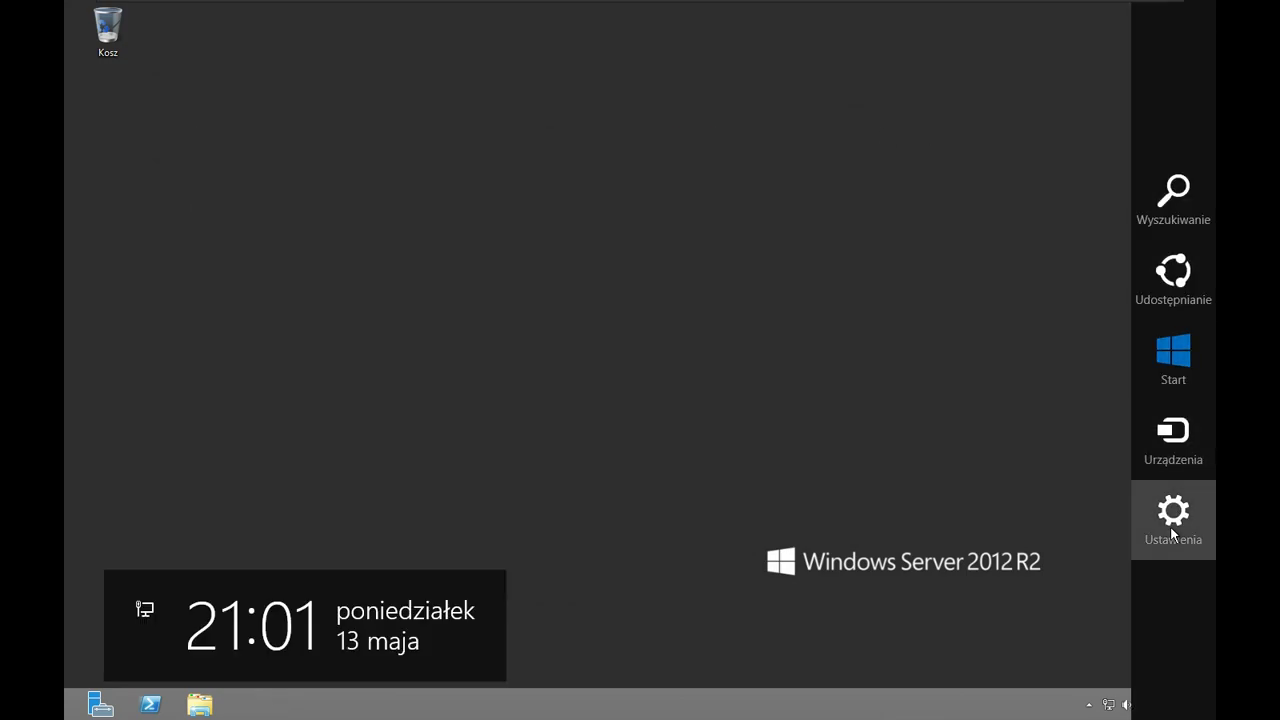
left_click(1173, 533)
left_click(1077, 605)
left_click(1085, 553)
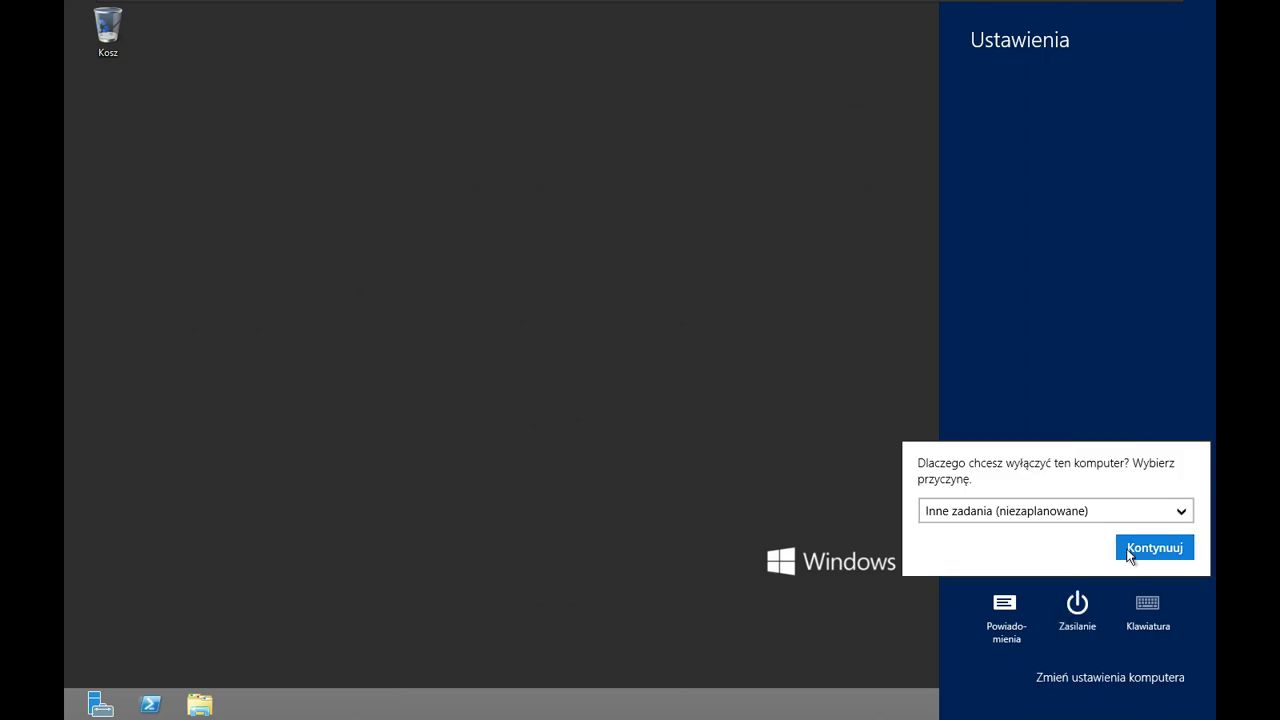
left_click(1130, 550)
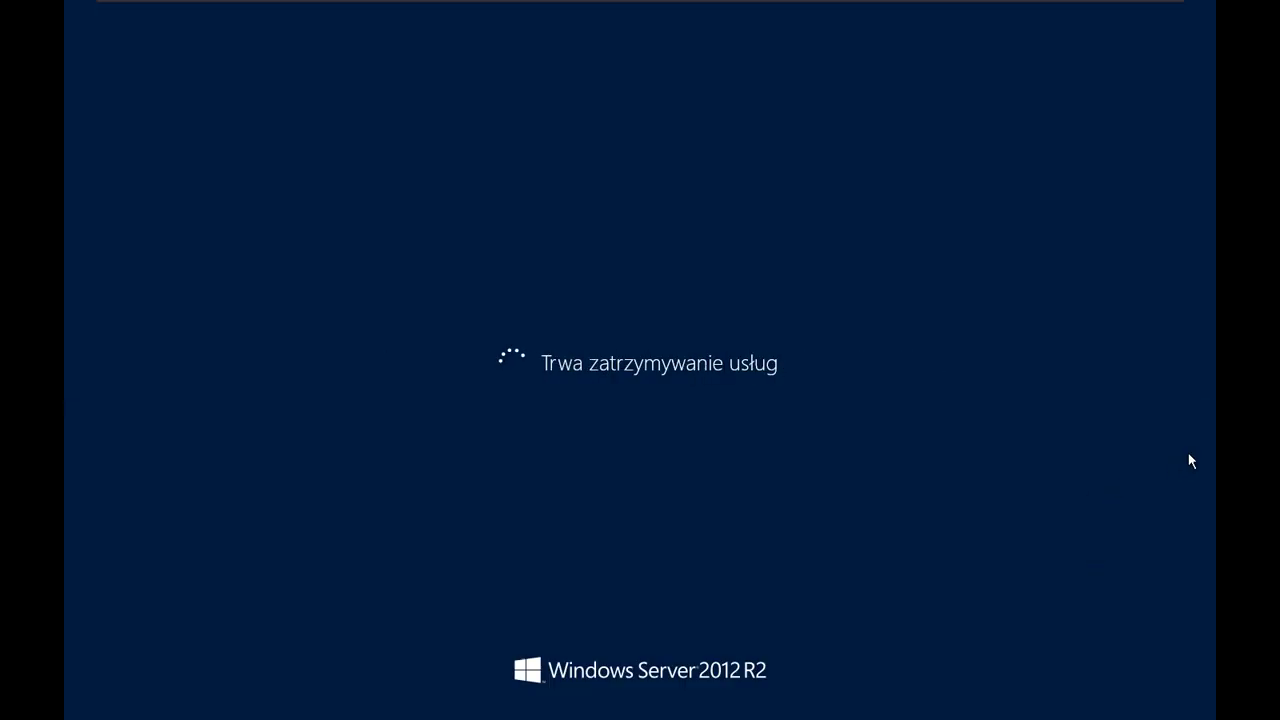
left_click(1212, 467)
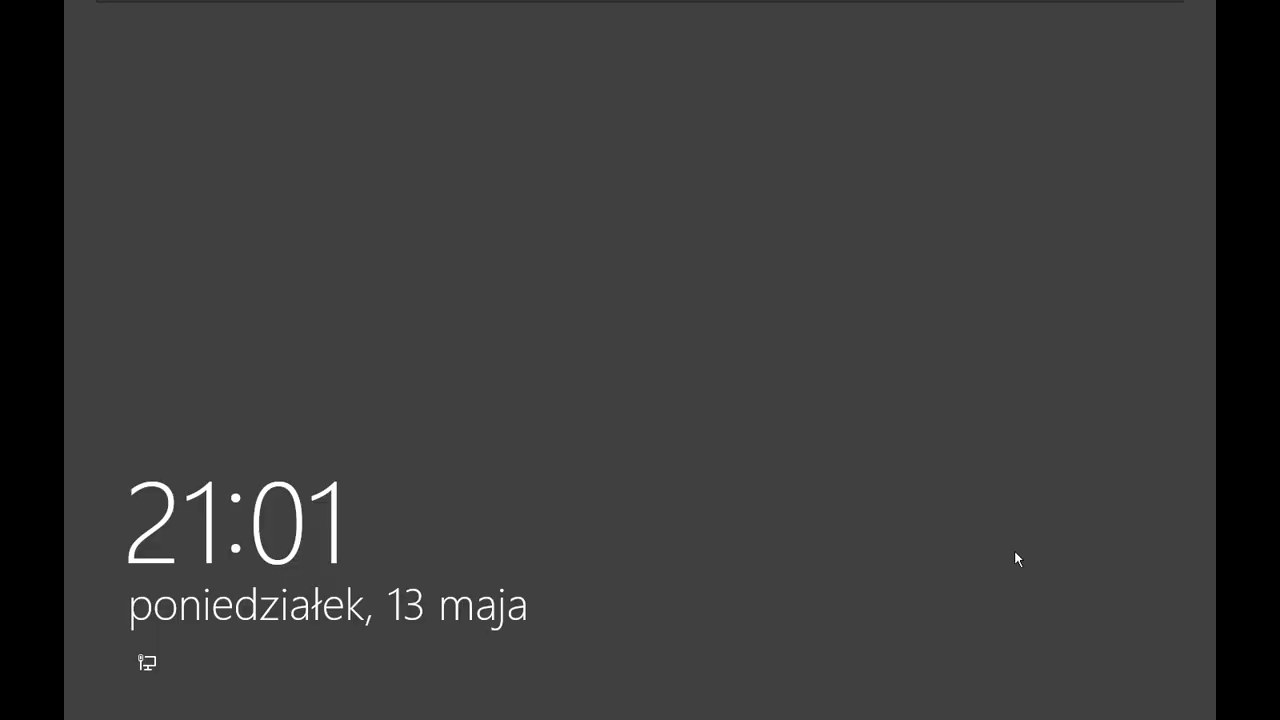
Sign in to the Administrator account with the account password and go to the desktop.
left_click(883, 226)
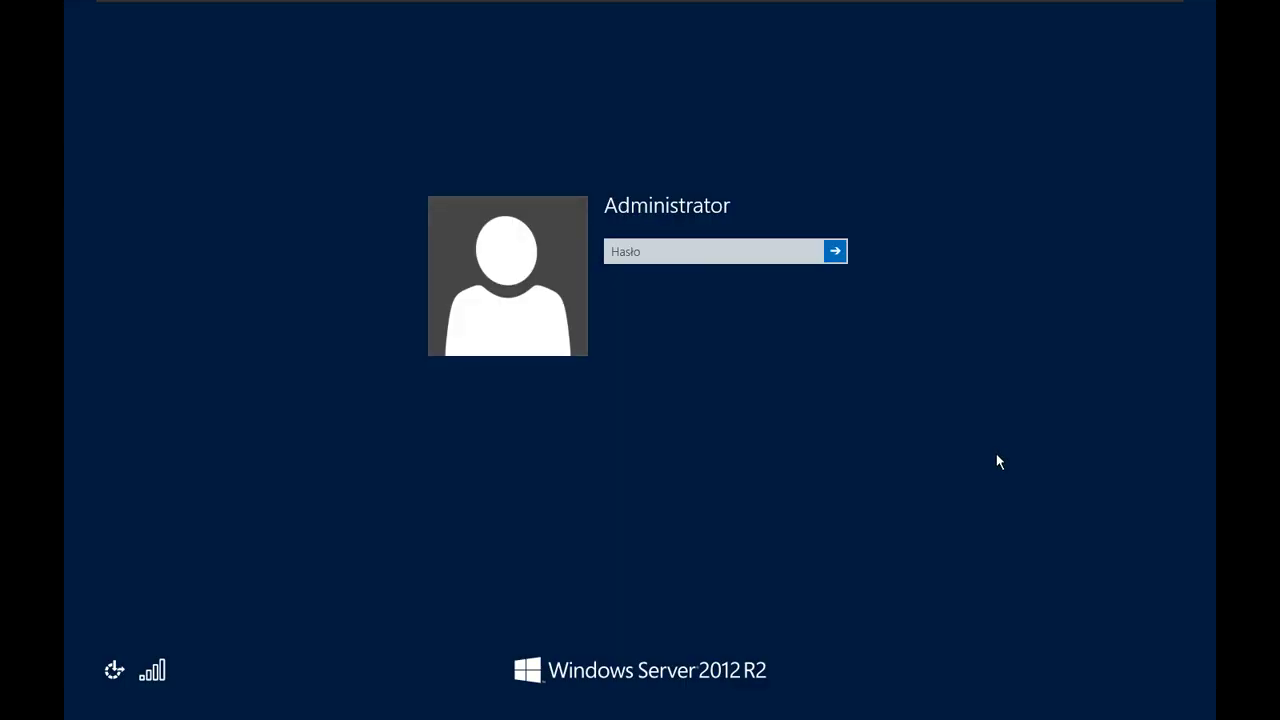
type("P")
key("Return")
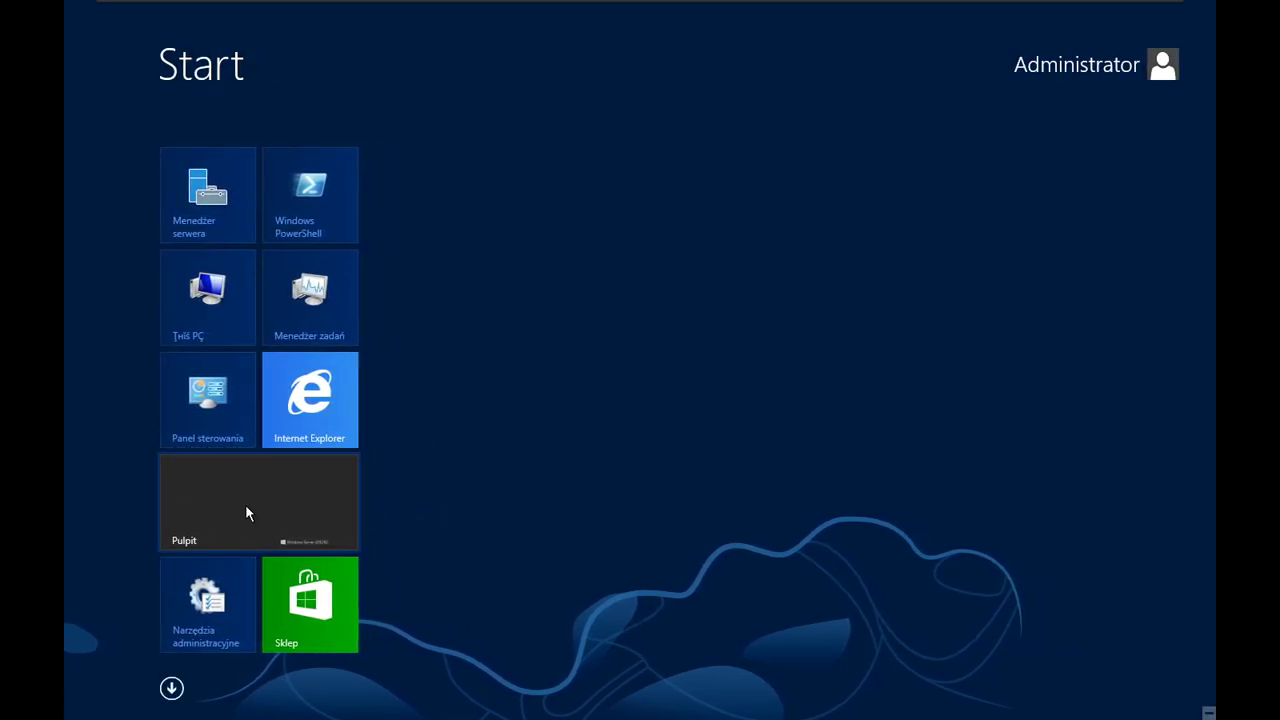
left_click(247, 512)
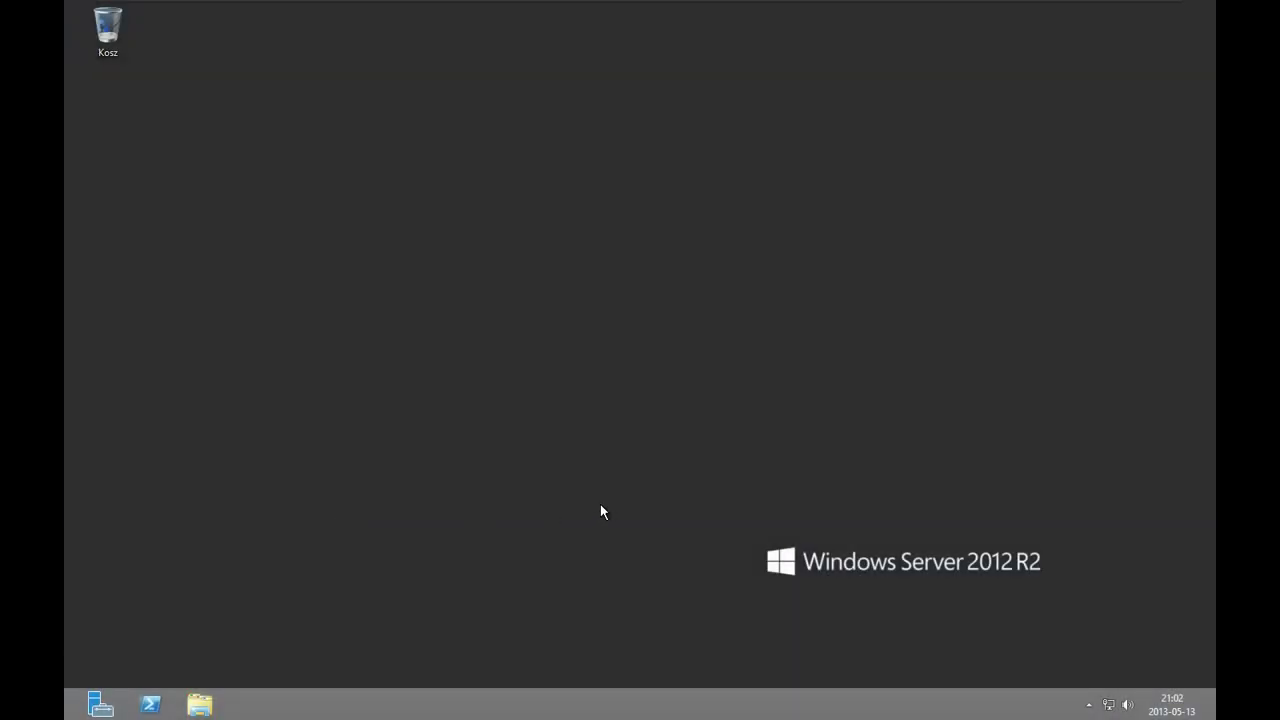
Check the Windows edition and activation status in the System window, and close it together with Server Manager.
right_click(70, 714)
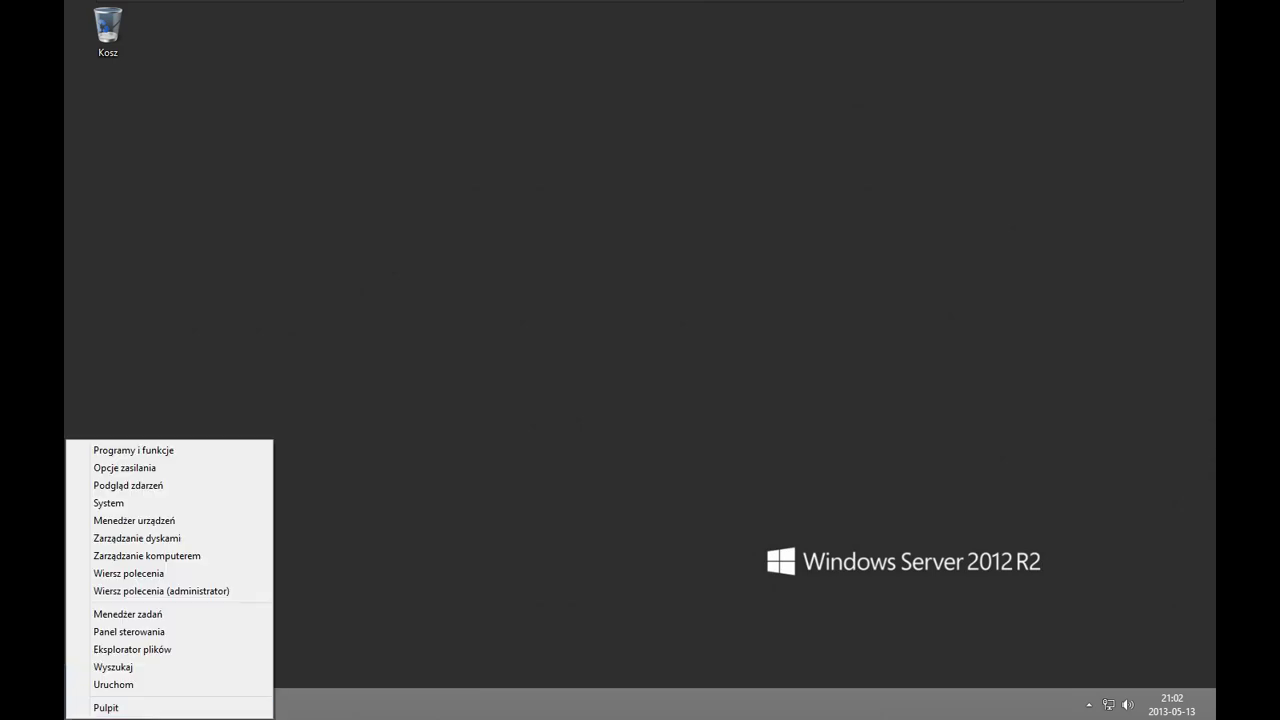
left_click(127, 503)
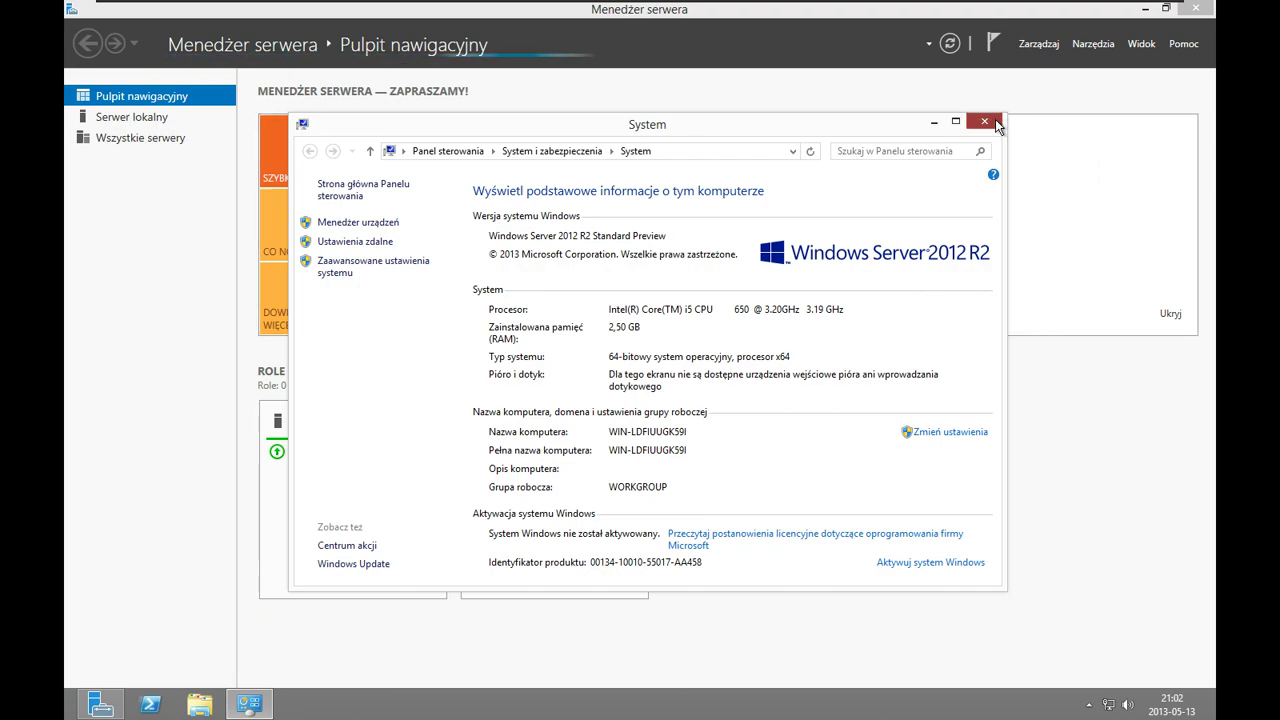
left_click(985, 121)
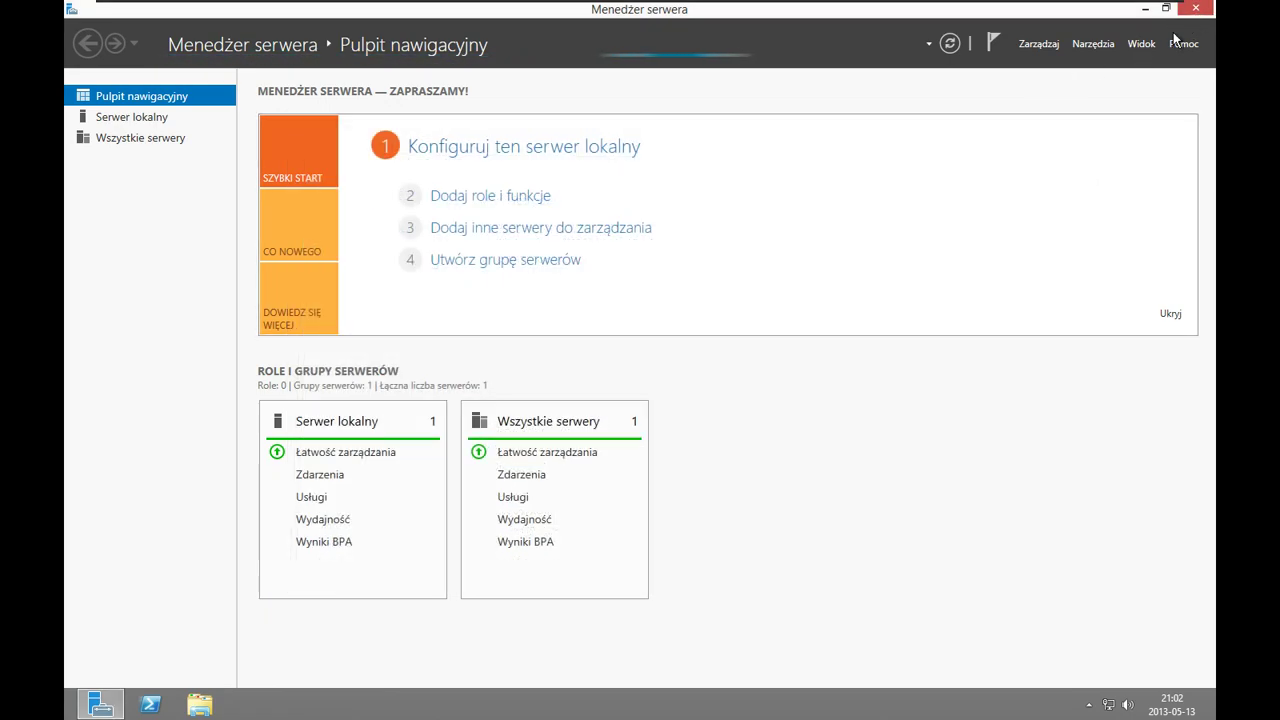
left_click(1196, 10)
key("super")
type("winver")
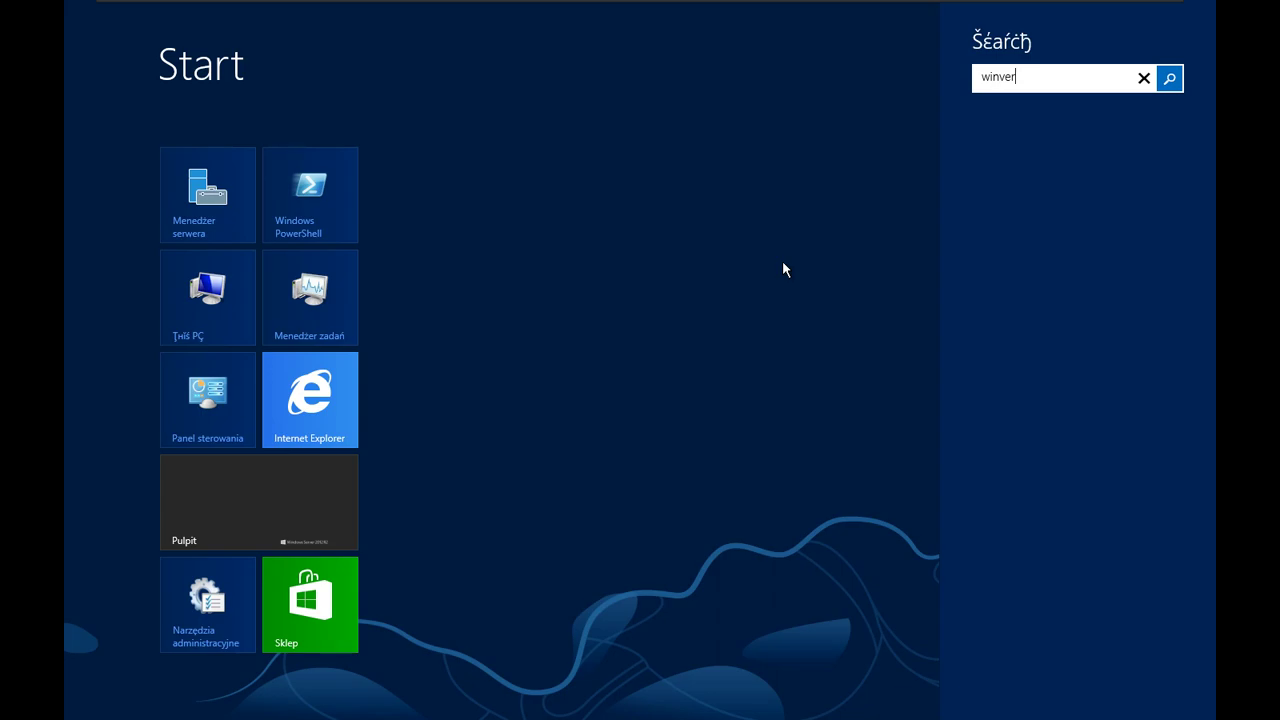
key("BackSpace")
key("BackSpace")
key("BackSpace")
key("BackSpace")
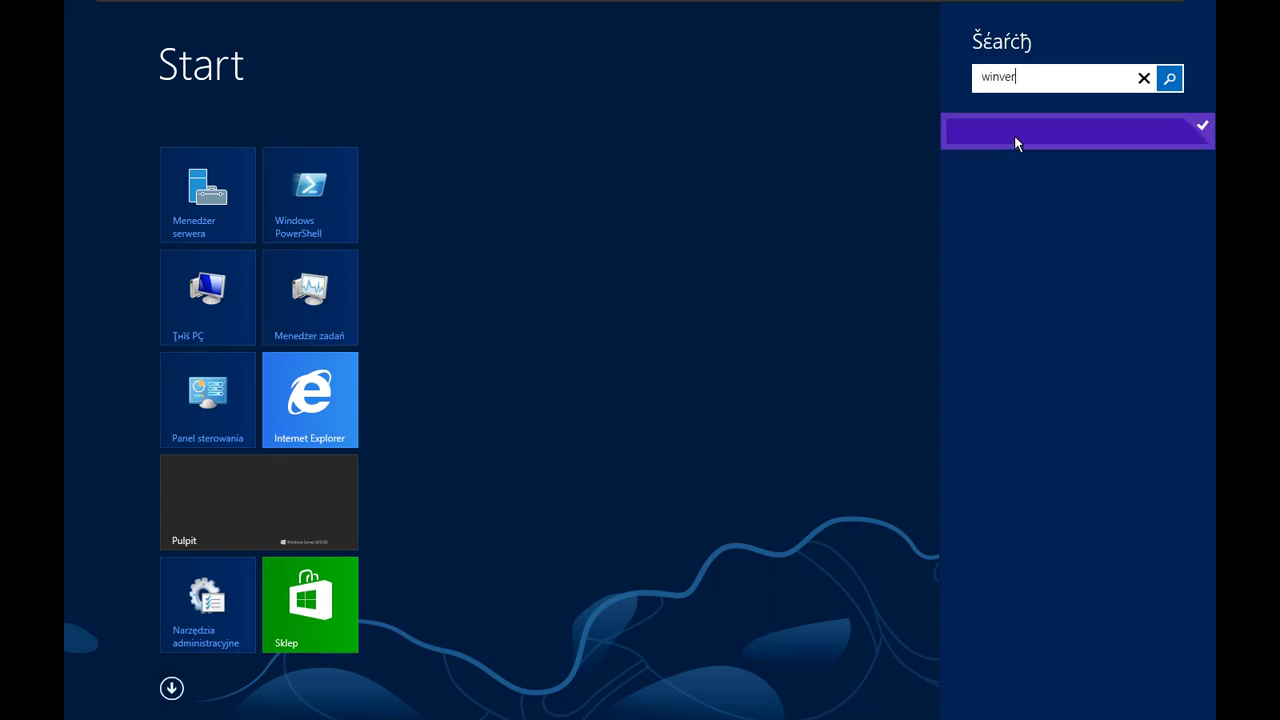
left_click(859, 255)
left_click(355, 463)
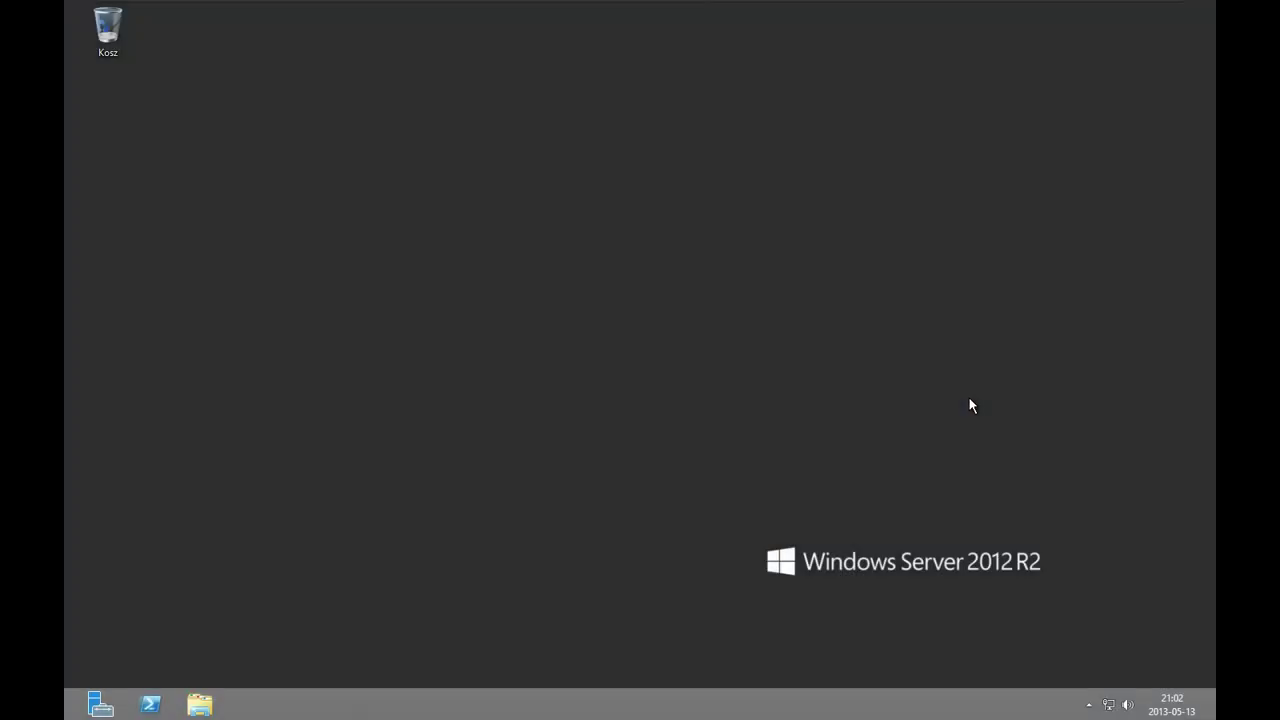
Run winver to check the Windows build and evaluation expiry date, and close the information window.
key("super+r")
type("winver")
key("Return")
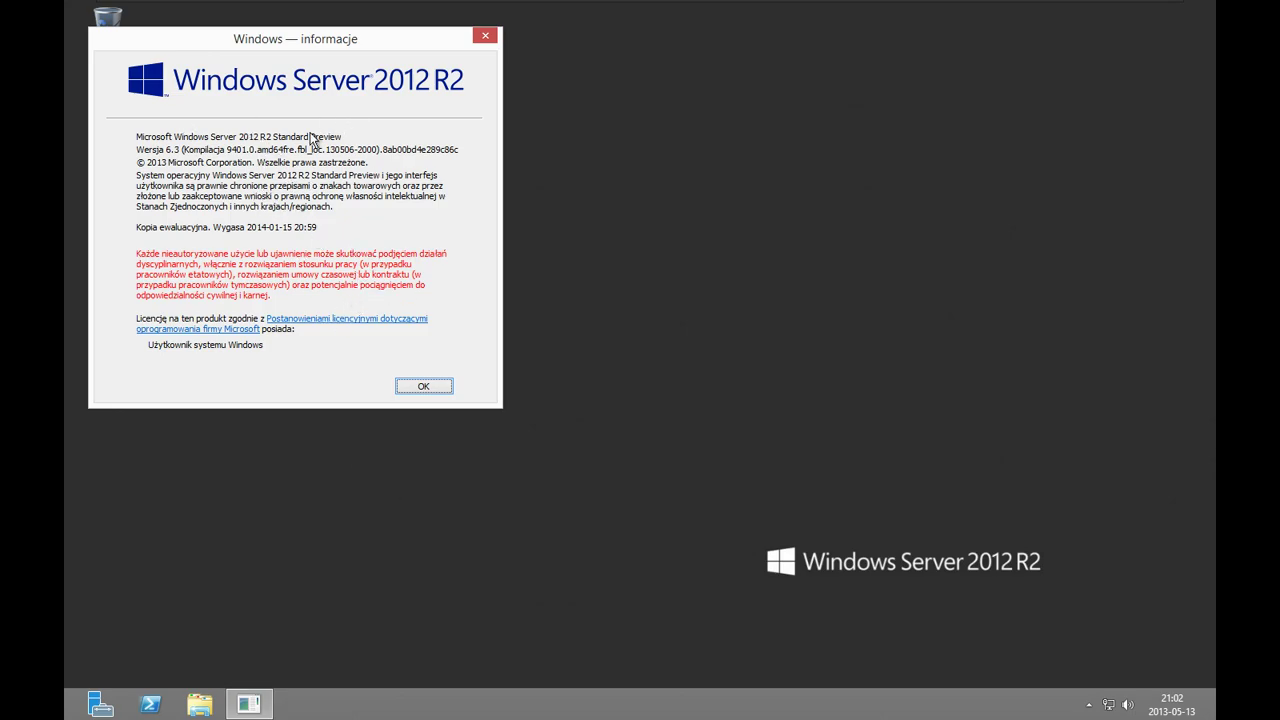
left_click(424, 387)
Look at the desktop's Personalizacja window twice, closing it each time without changing the theme.
right_click(479, 343)
left_click(543, 491)
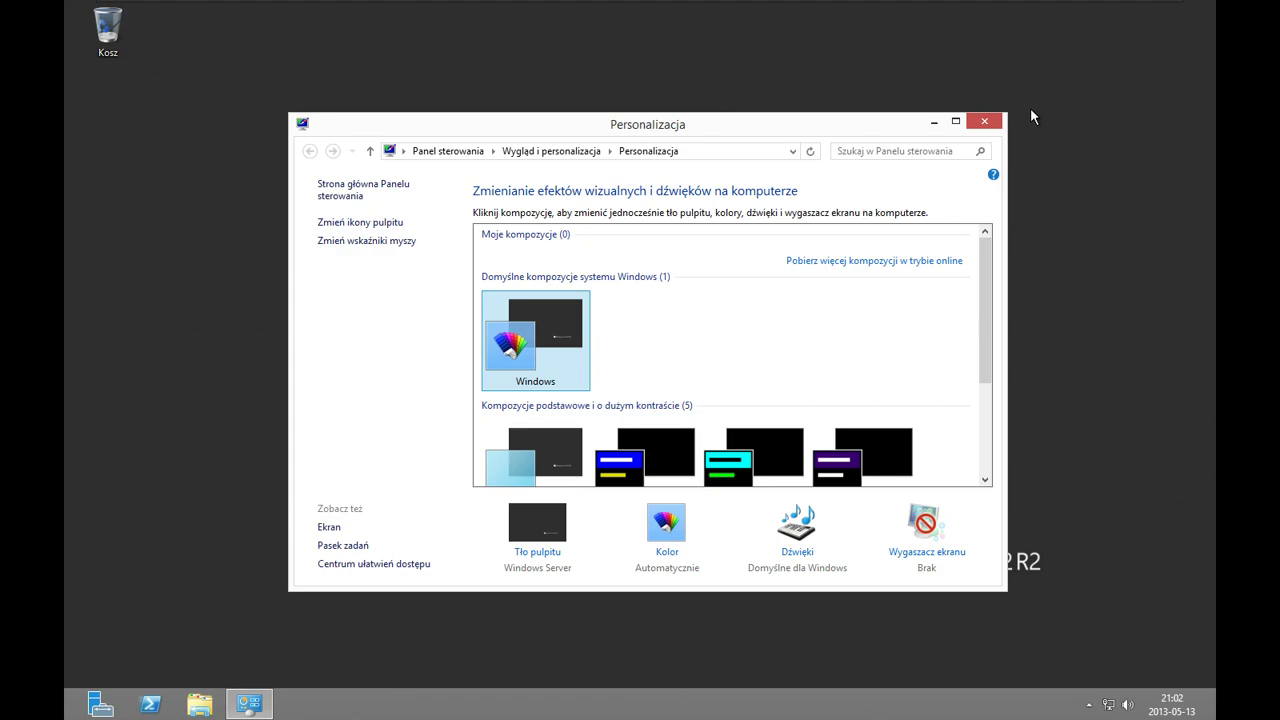
left_click(985, 122)
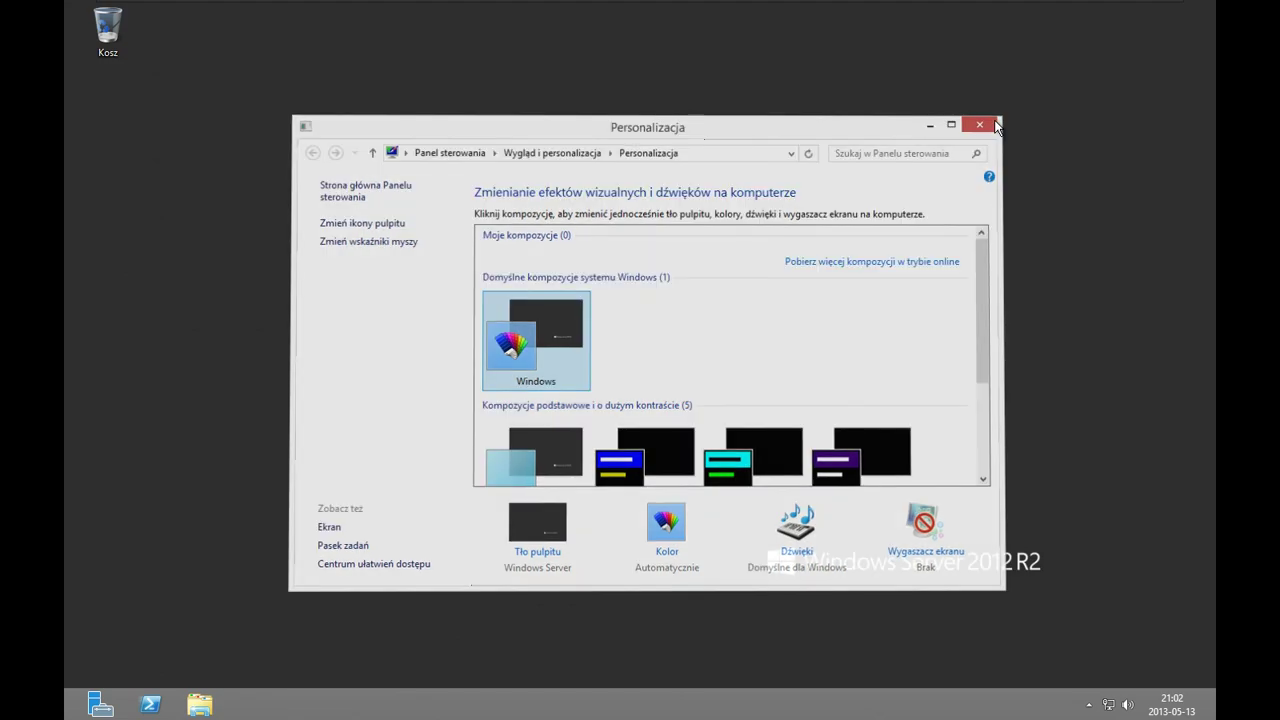
right_click(642, 230)
left_click(672, 380)
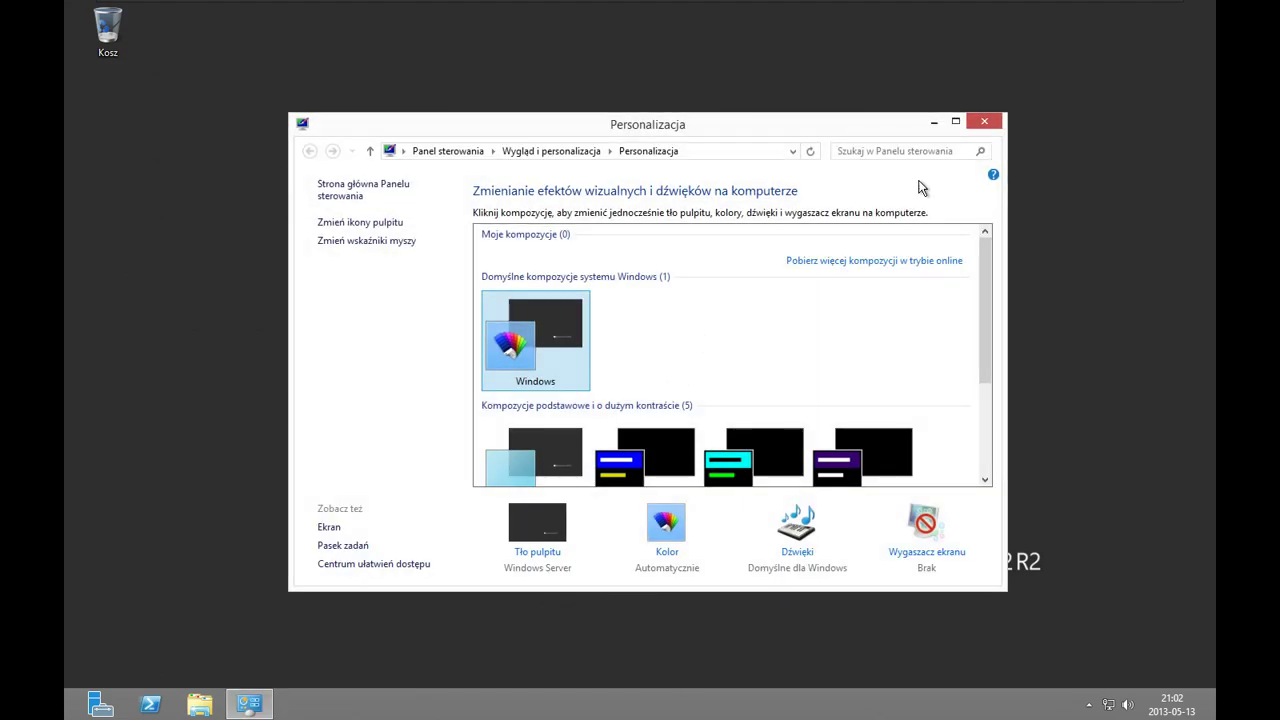
left_click(980, 122)
Launch Microsoft Toolkit from the Microsoft Toolkit v2.7.3 folder inside Pobrane\How to debomb and load its Windows Toolkit.
left_click(201, 706)
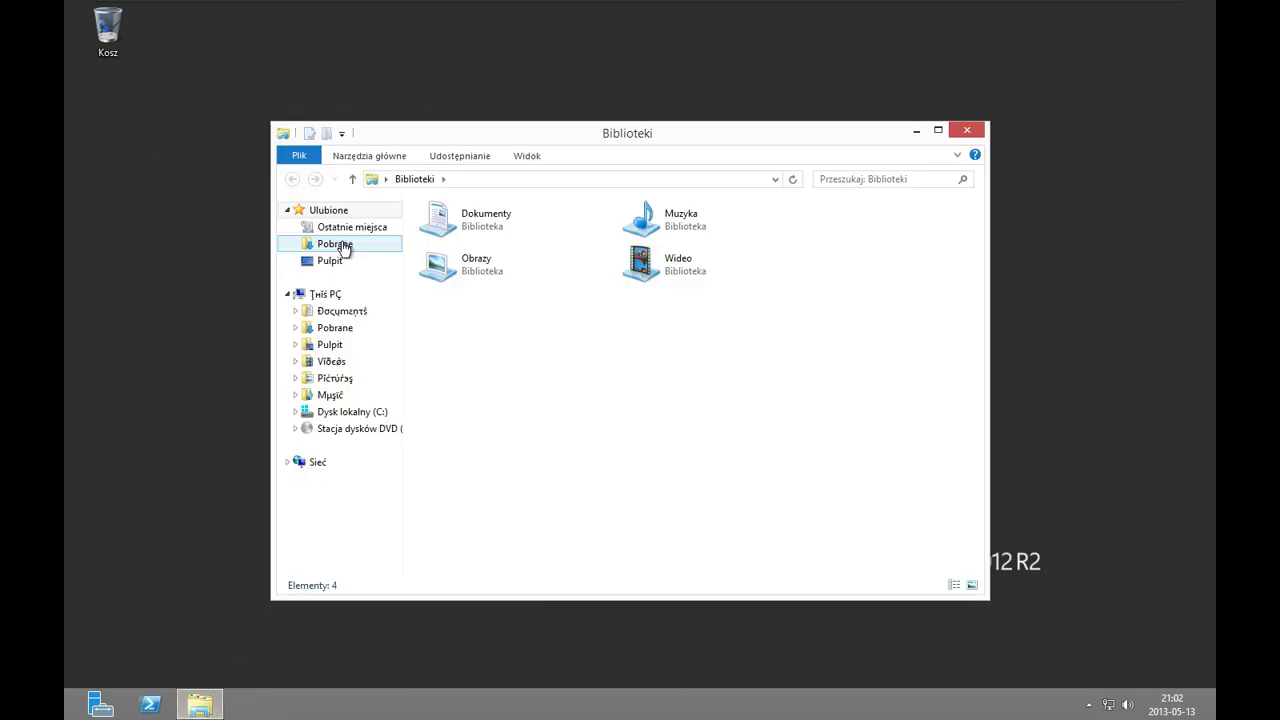
left_click(343, 248)
double_click(450, 232)
double_click(463, 236)
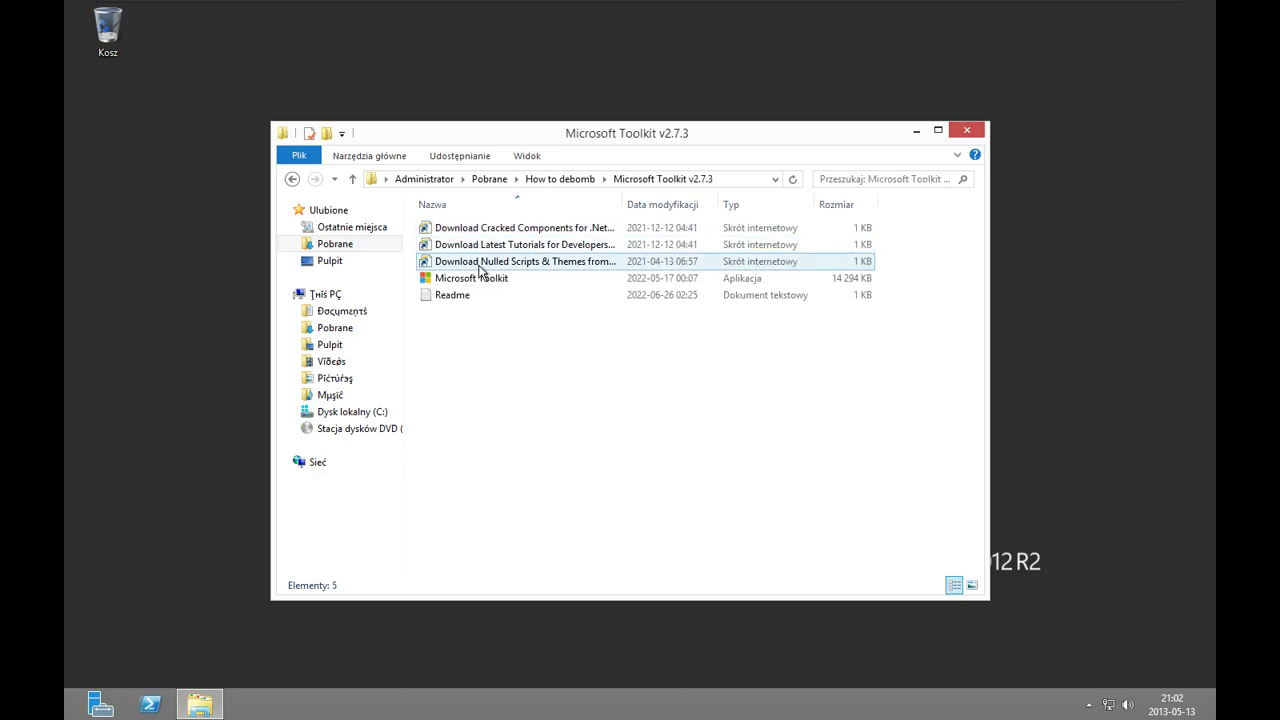
double_click(497, 283)
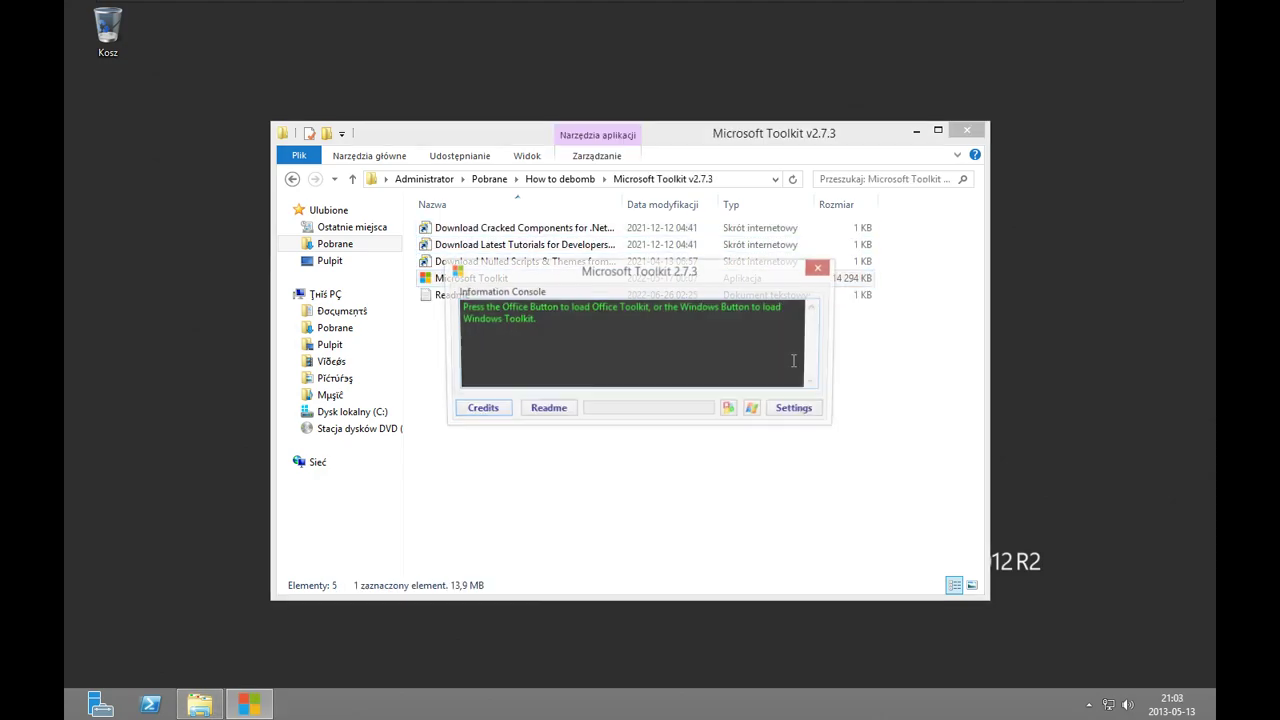
left_click(756, 410)
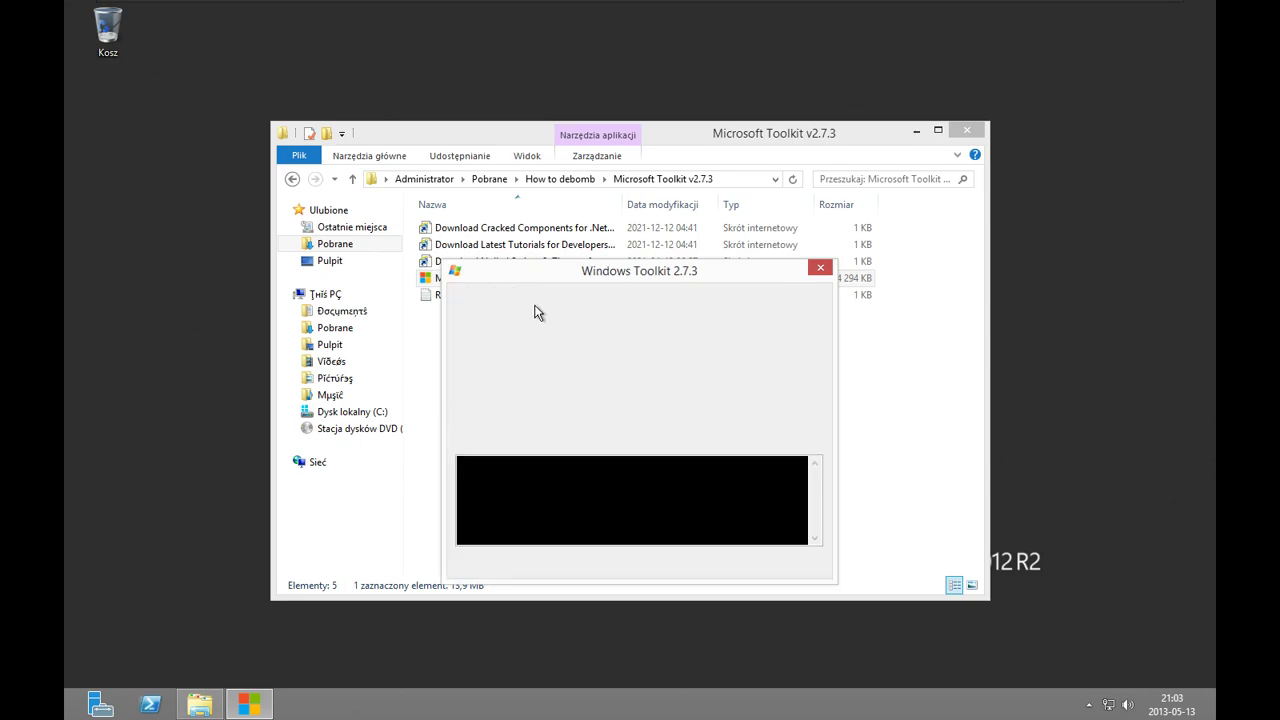
Install AutoKMS, activate Windows with EZ-Activator, and close the toolkit and the File Explorer window.
left_click(526, 296)
left_click(538, 355)
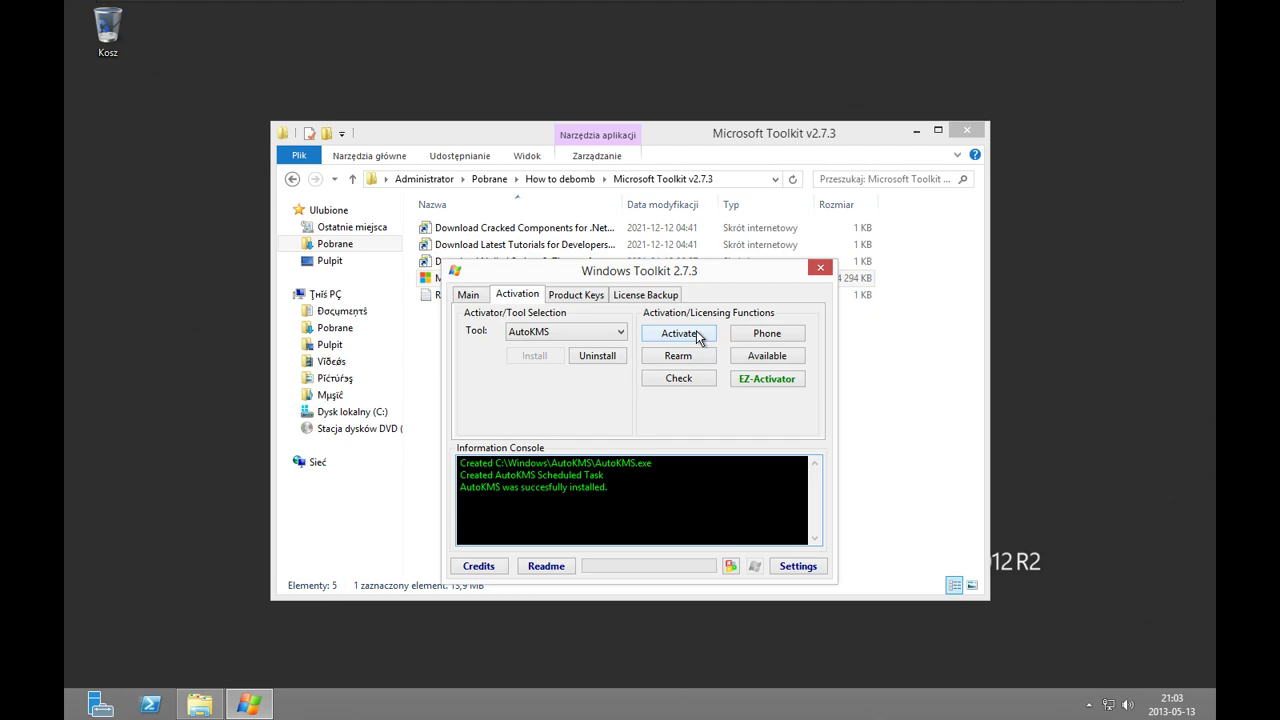
left_click(699, 336)
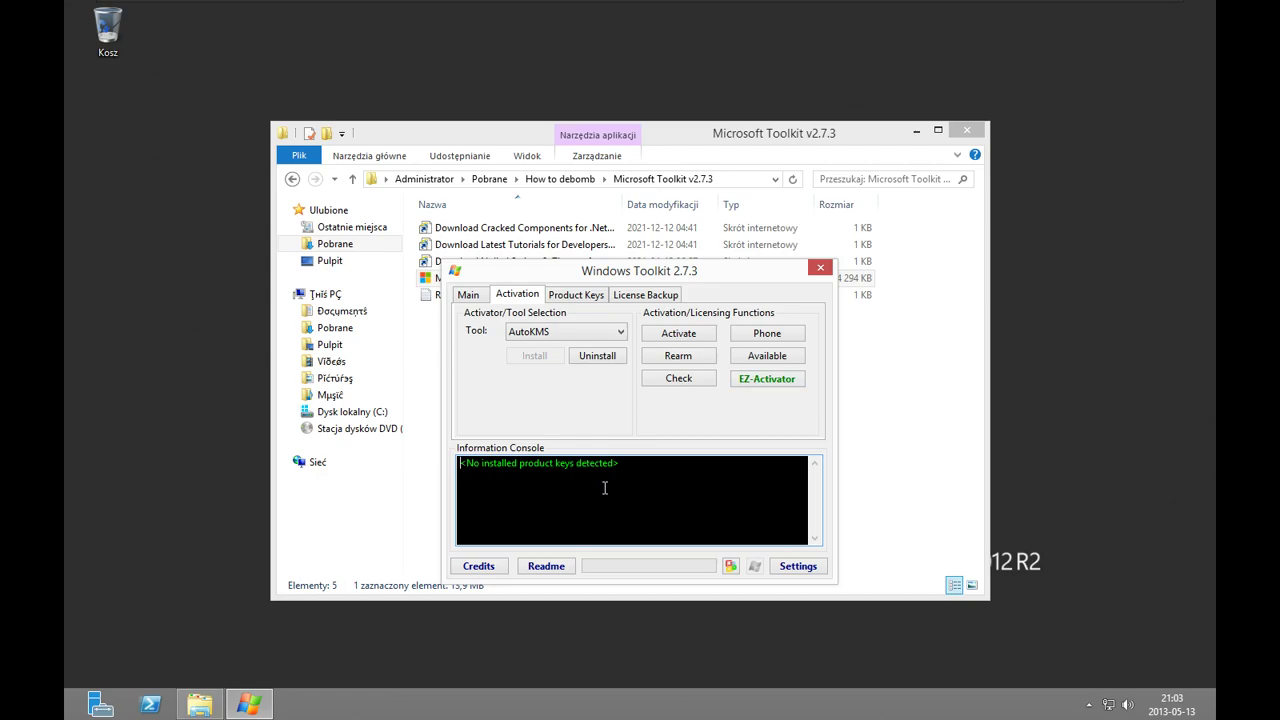
left_click(772, 380)
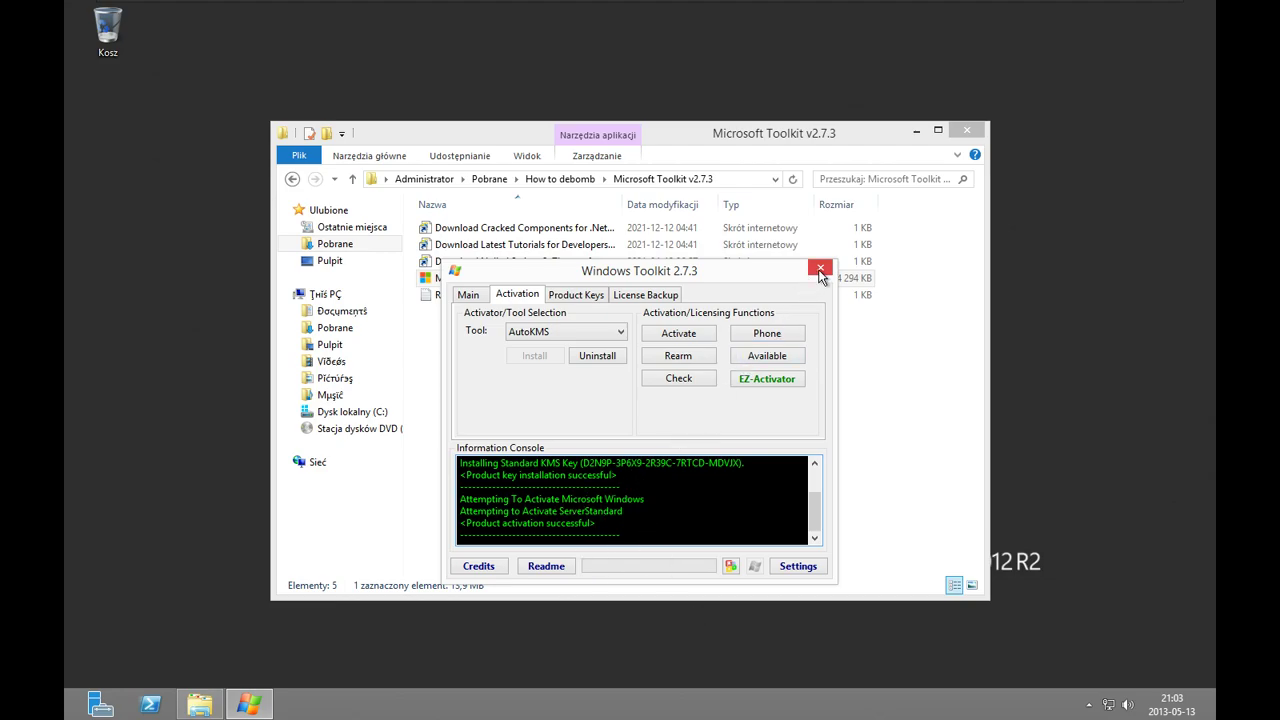
left_click(820, 270)
left_click(964, 130)
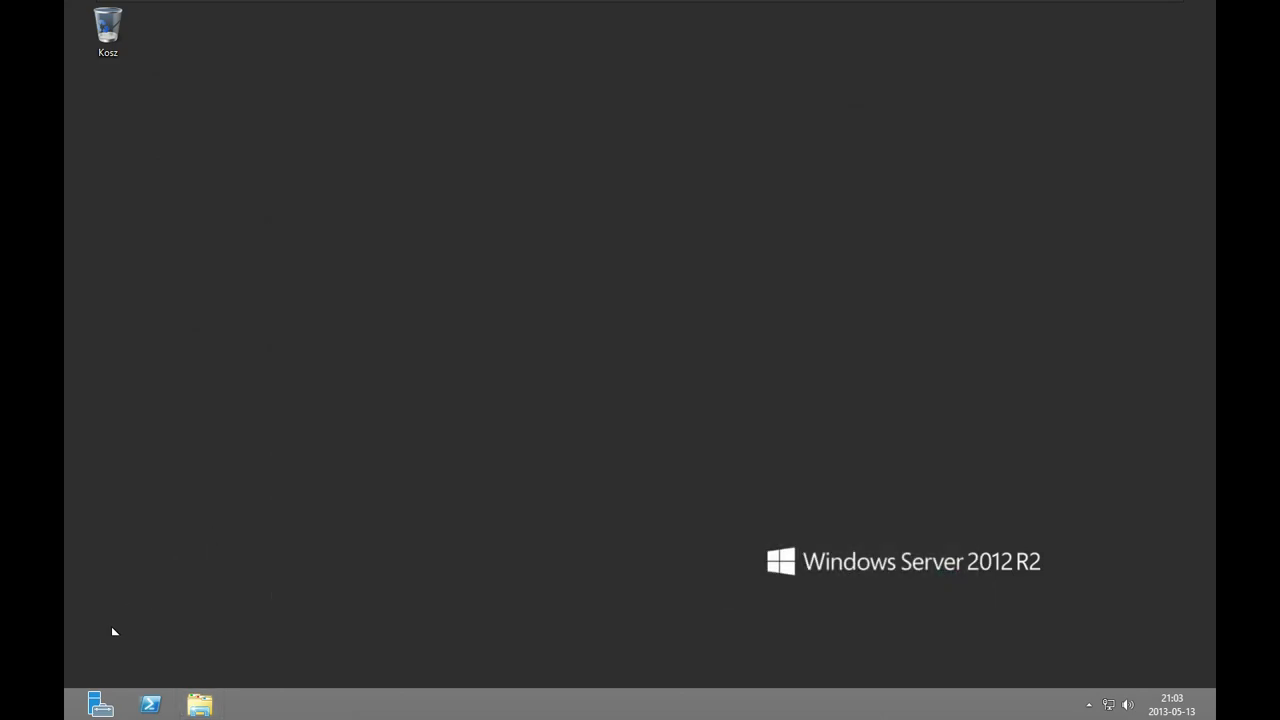
Check the Windows activation status in the System window and close it.
right_click(66, 714)
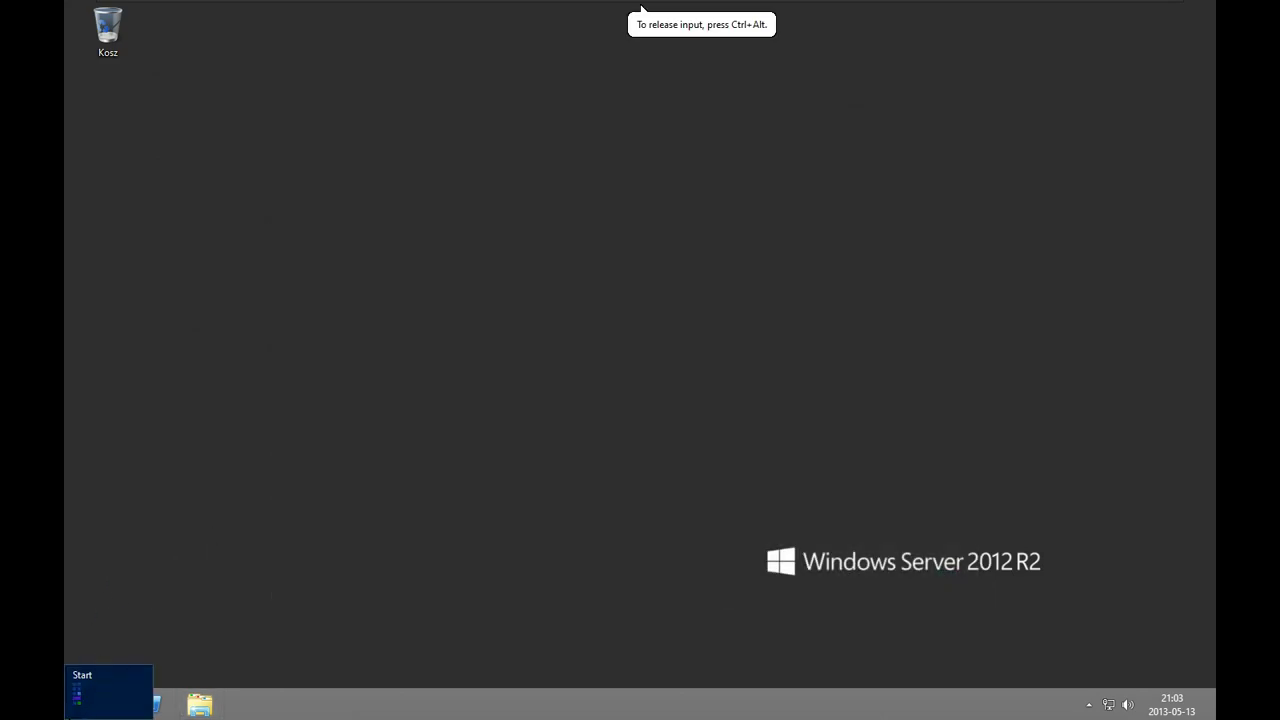
left_click(127, 503)
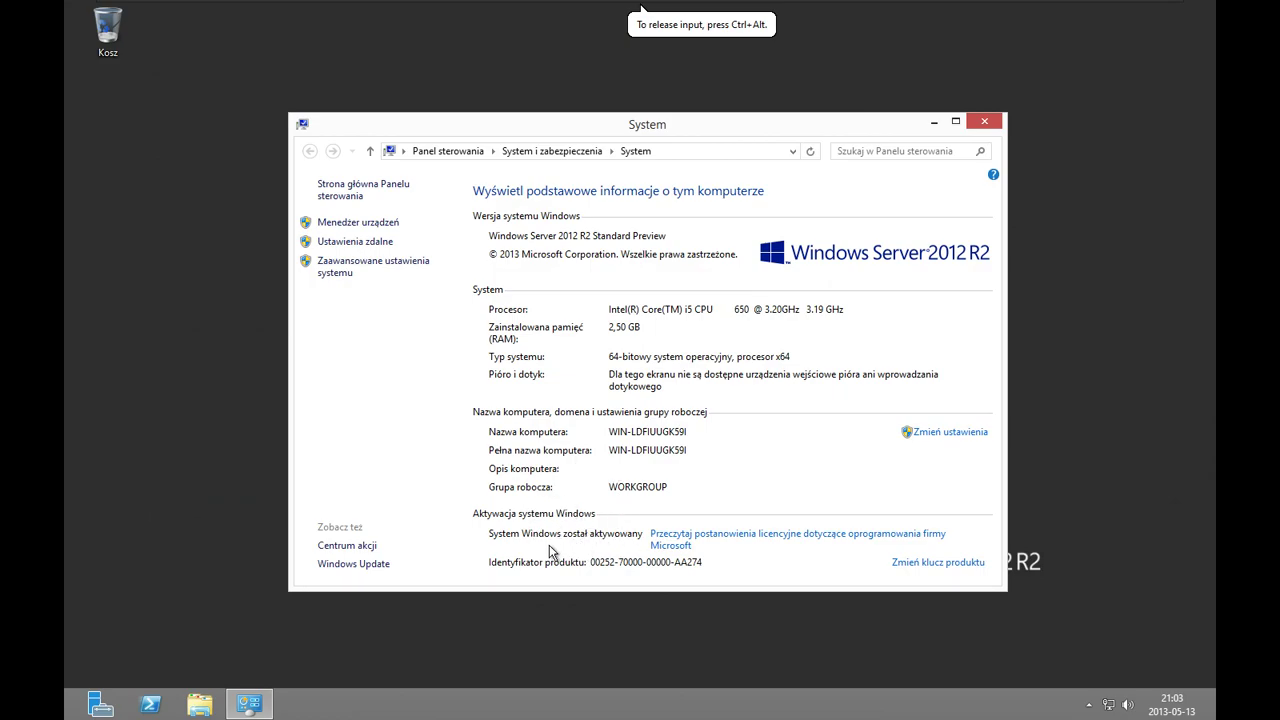
left_click(992, 121)
Try to change the Administrator account's avatar from the Start screen, and dismiss the reopened account menu.
key("super")
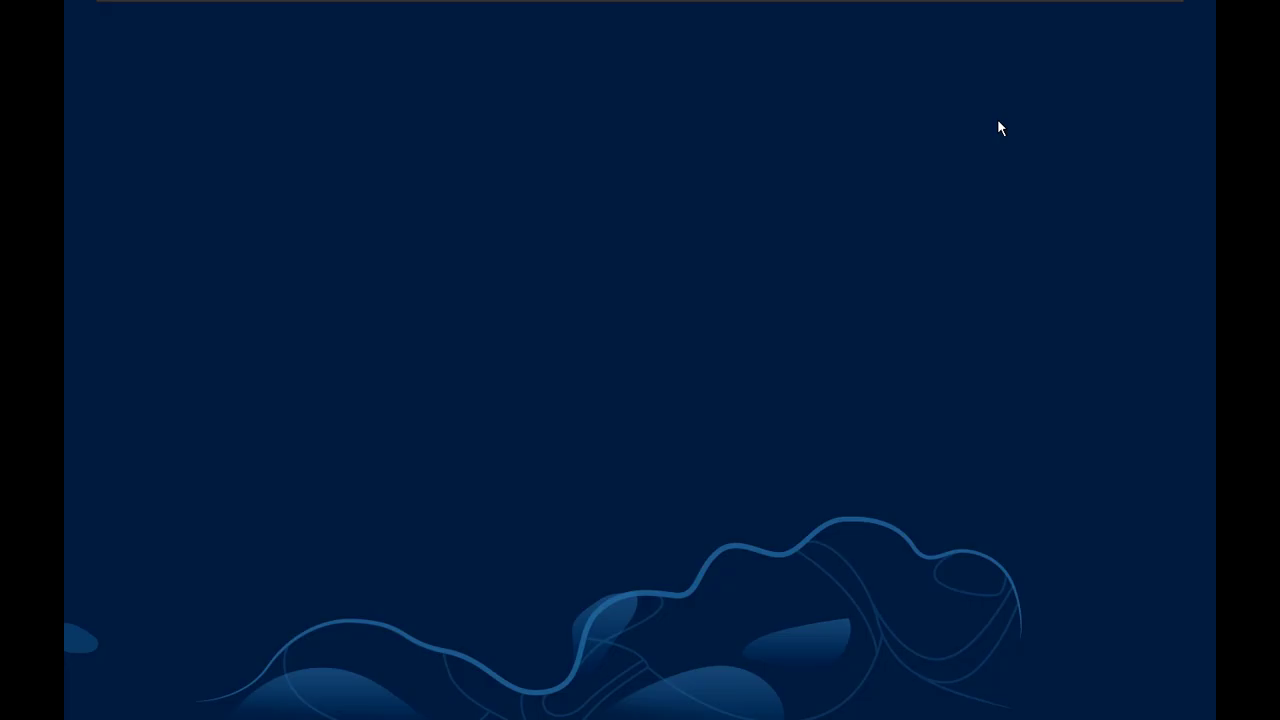
left_click(1095, 68)
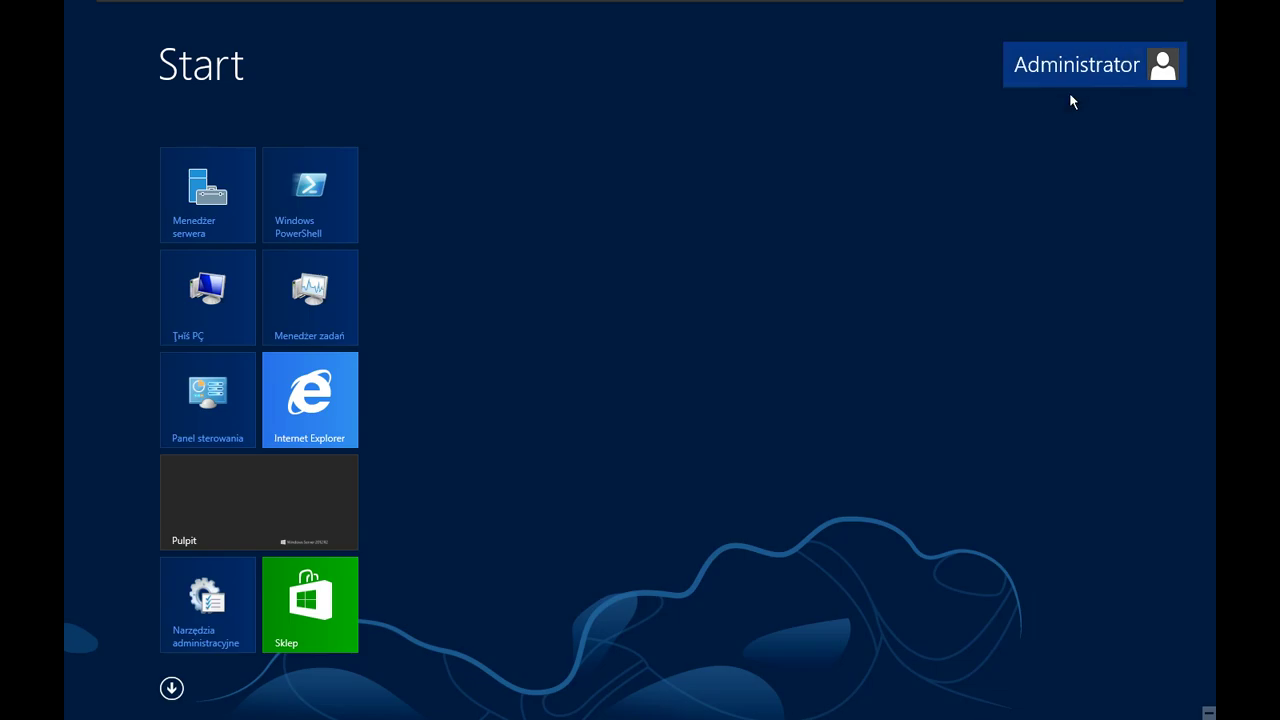
left_click(1069, 111)
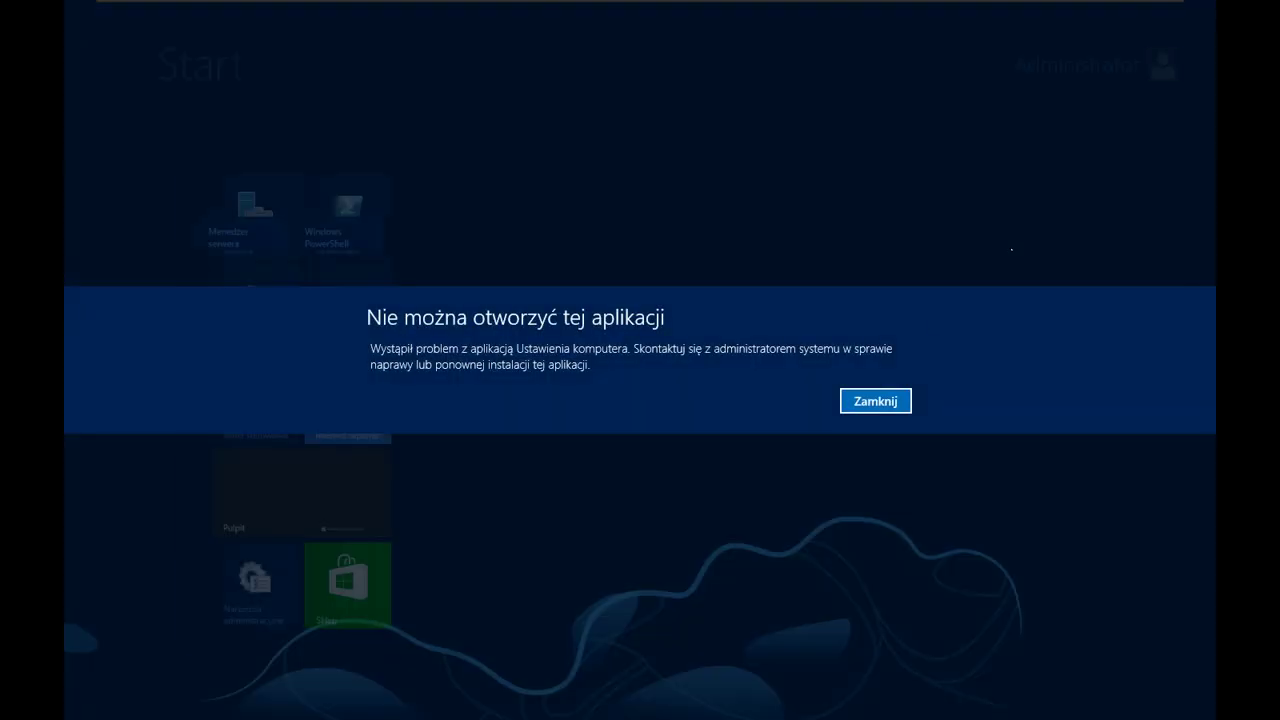
left_click(876, 401)
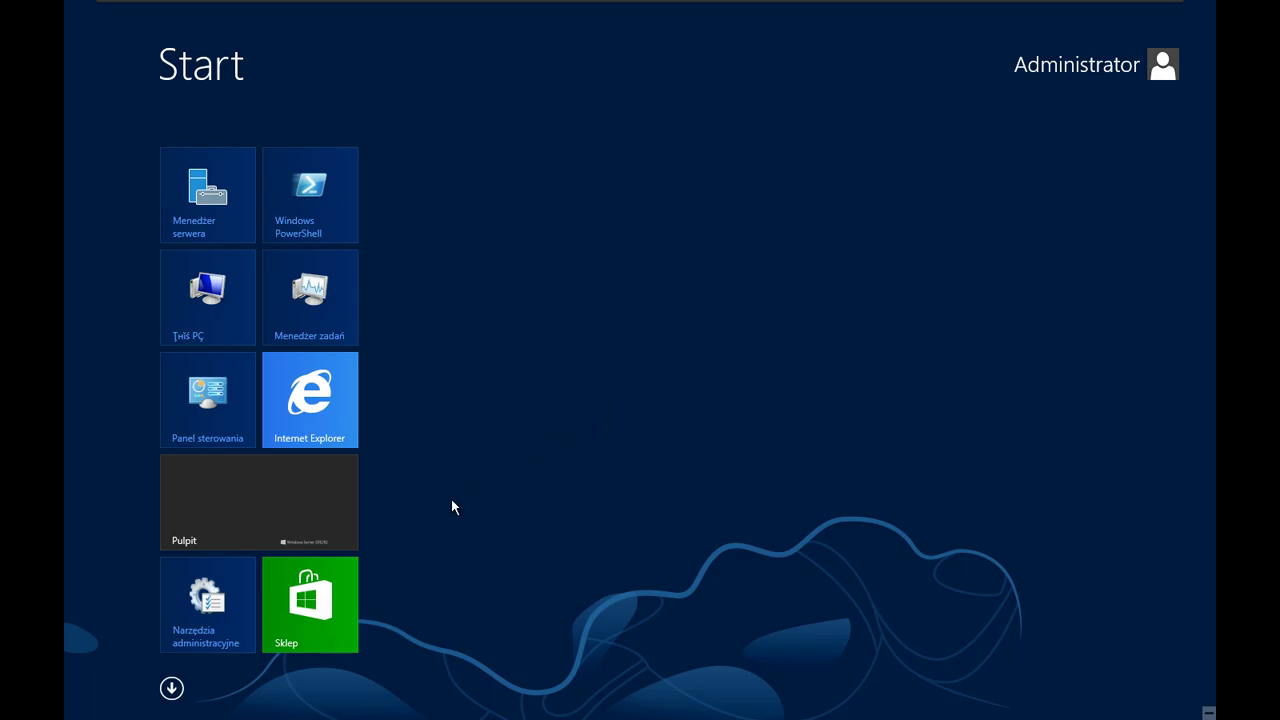
left_click(1088, 64)
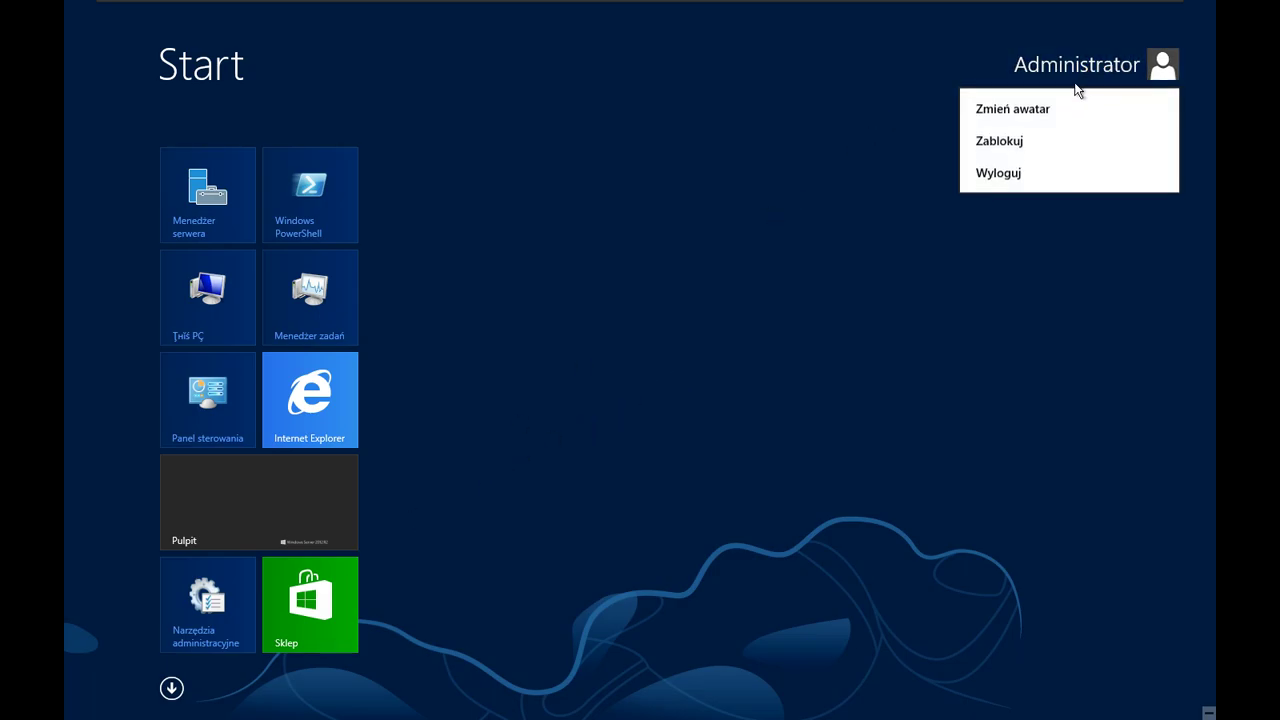
left_click(714, 252)
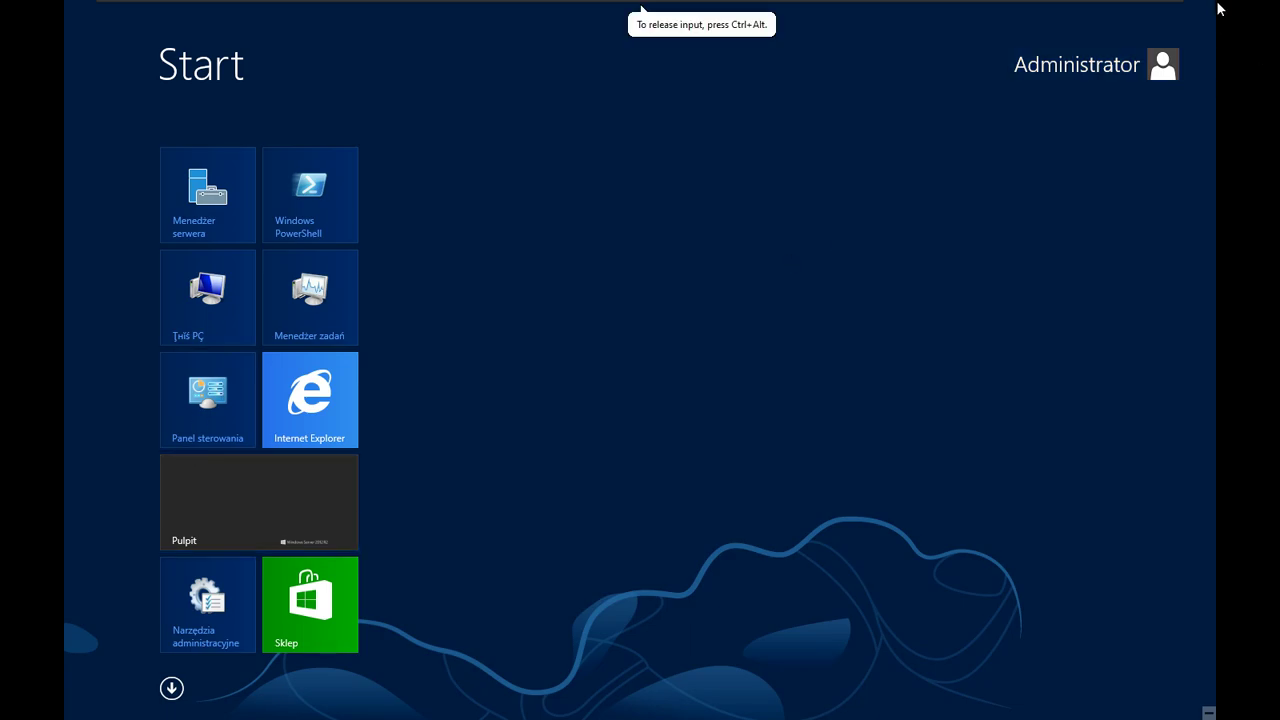
Open the Start screen's Personalizacja settings and try darker blue accent color shades.
mouse_move(1214, 9)
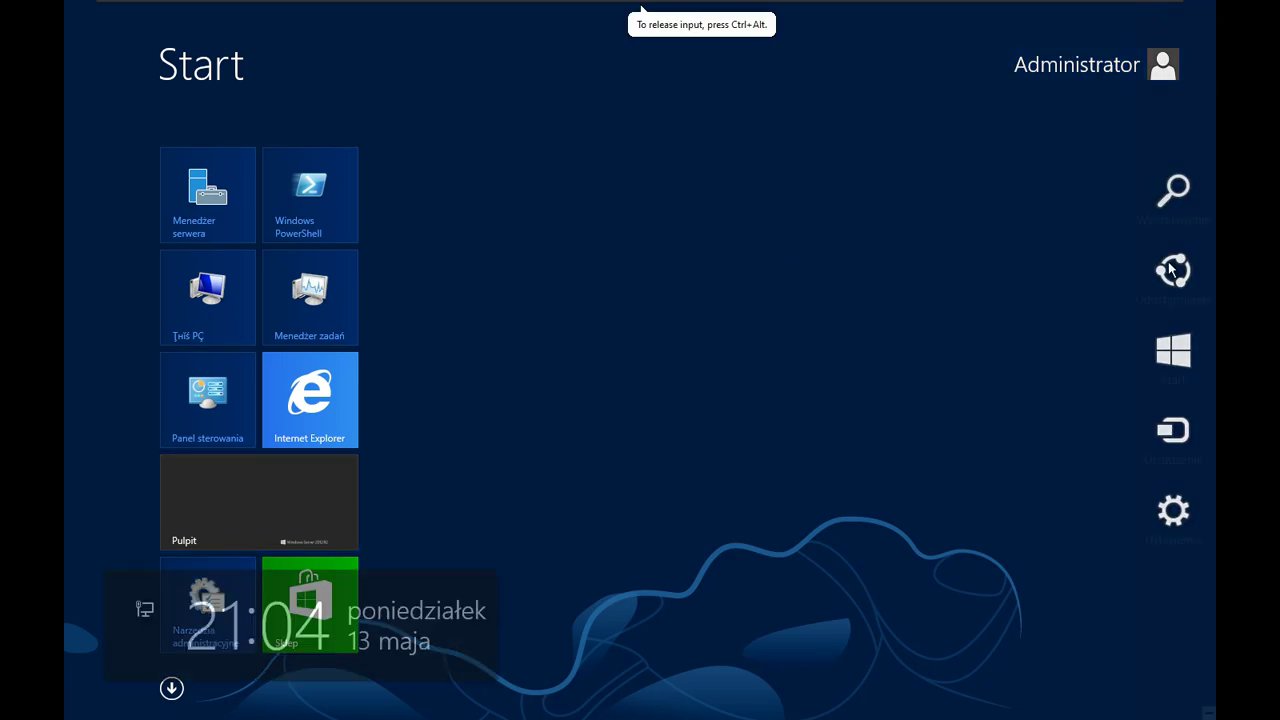
left_click(1163, 543)
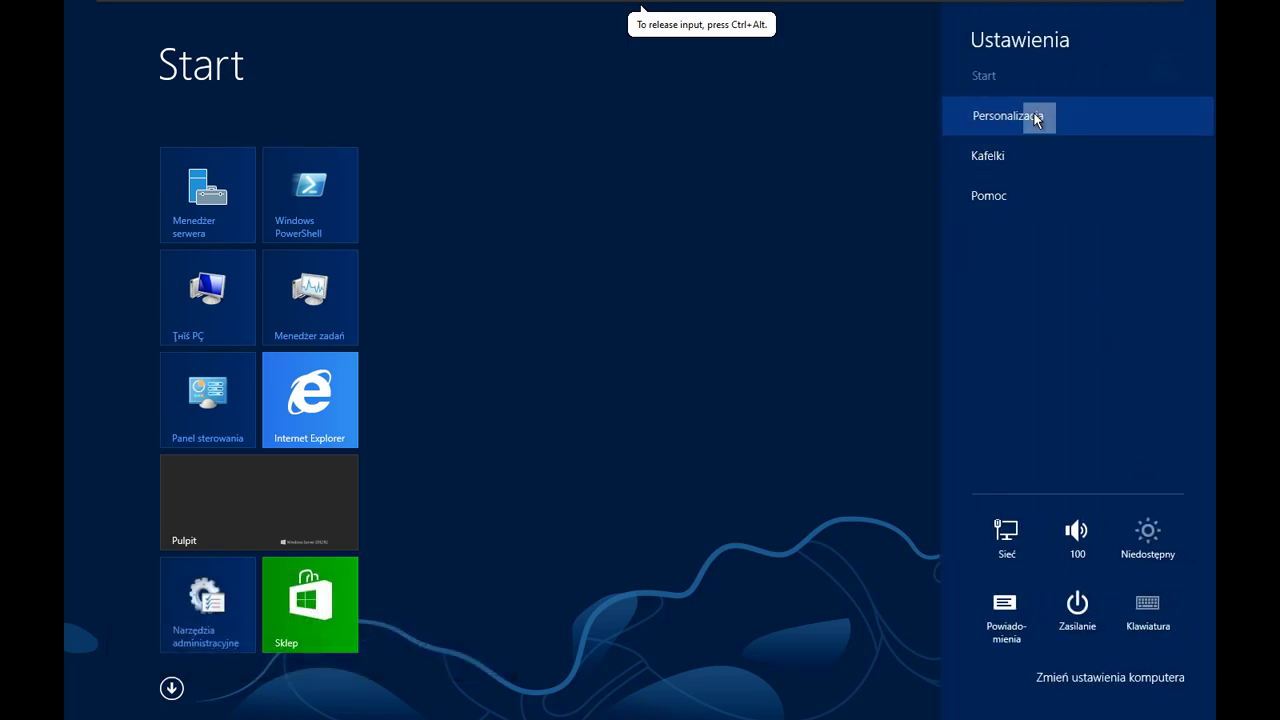
left_click(1034, 114)
left_click(1027, 306)
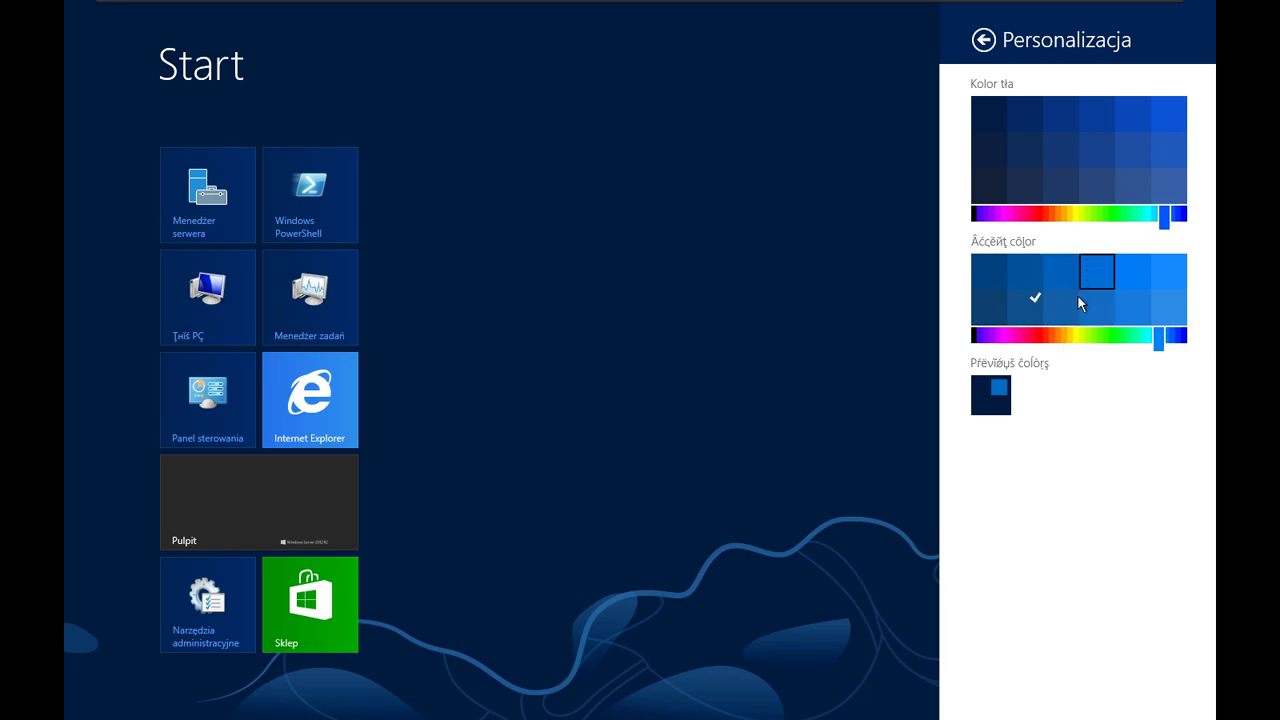
left_click(1034, 306)
Set the Start screen background to the brightest red shade and the accent color to dark red.
left_click(1124, 214)
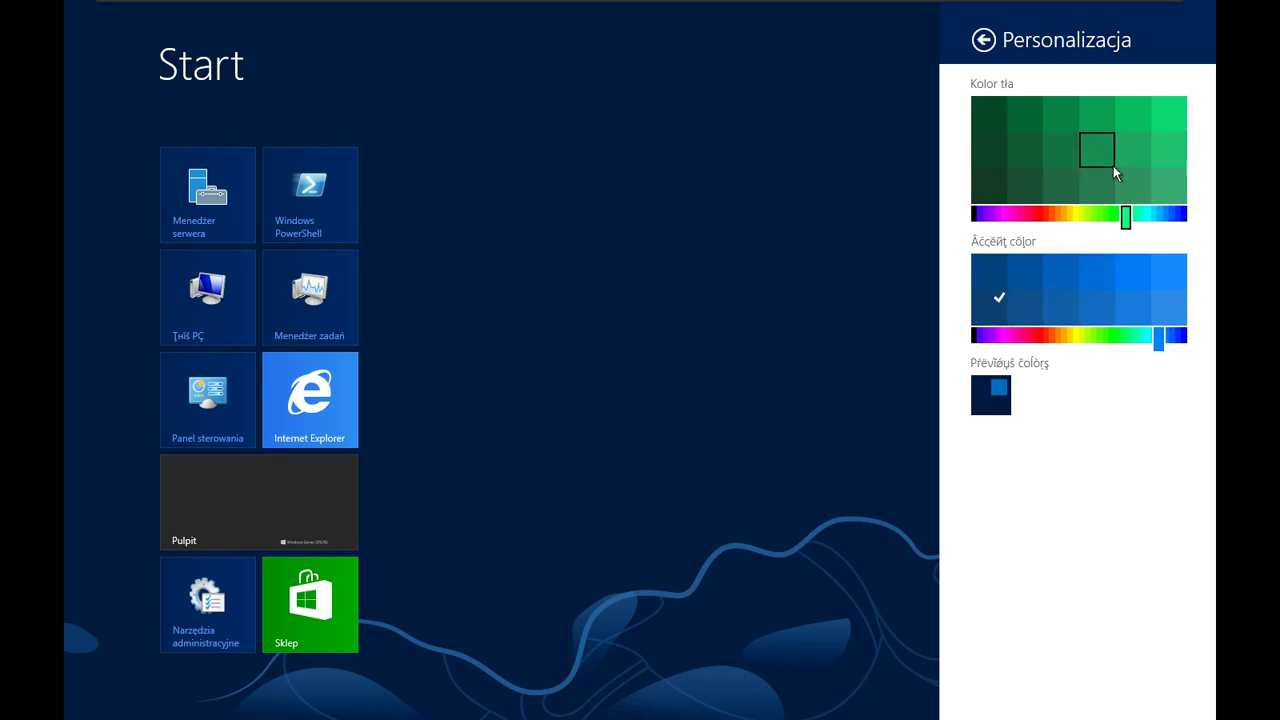
left_click_drag(1125, 214, 1035, 247)
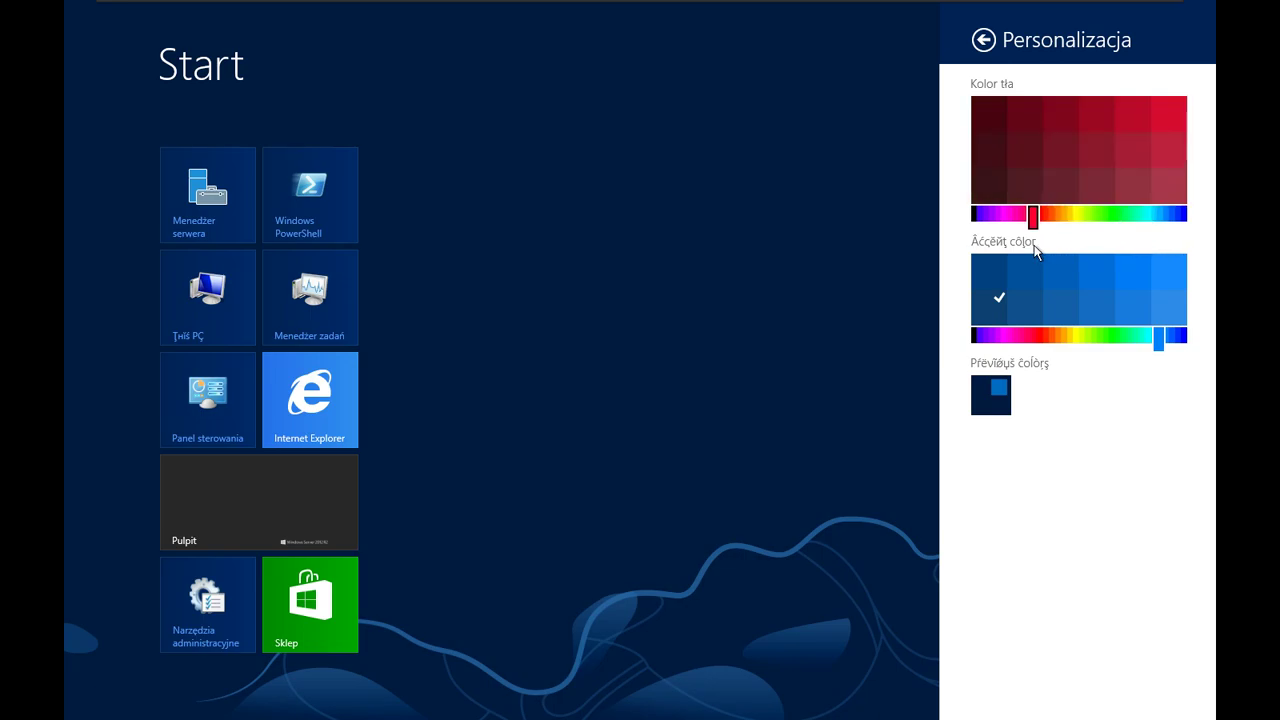
left_click(1169, 130)
left_click(1073, 288)
left_click_drag(1080, 335, 1039, 337)
left_click(1035, 296)
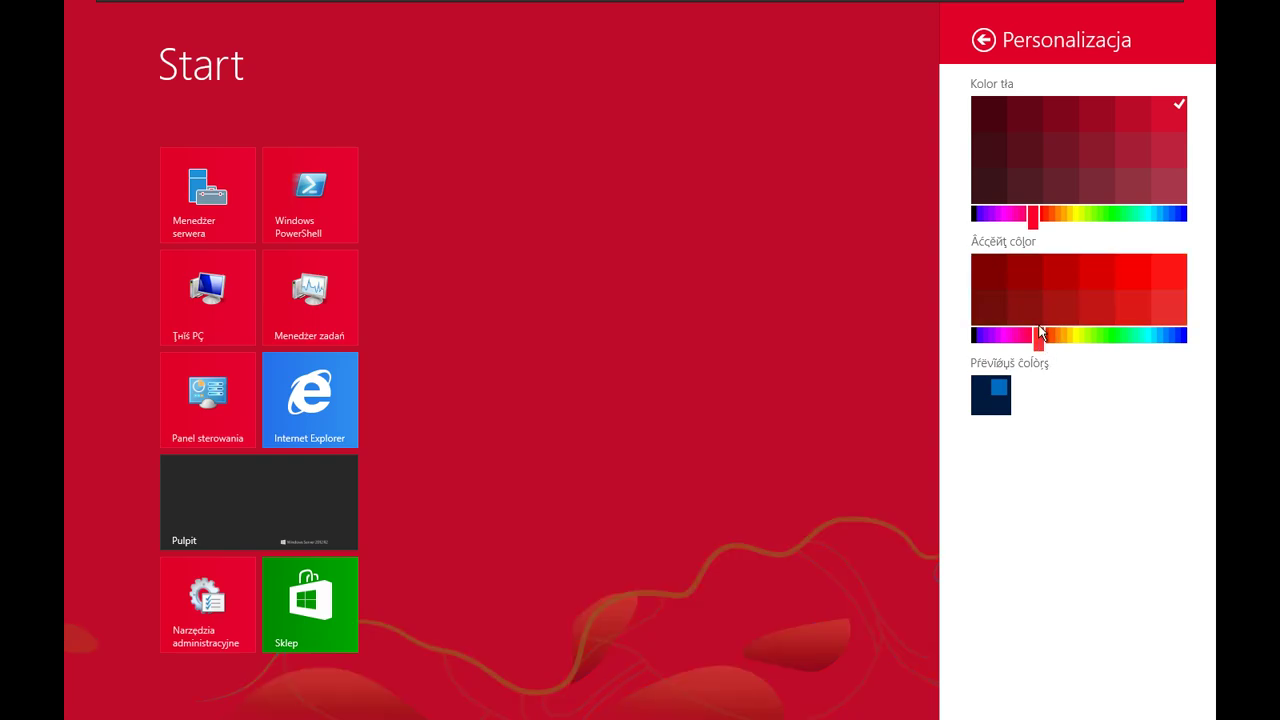
left_click(1037, 277)
left_click(1038, 300)
Change the Start screen accent color to a muted dark blue.
left_click(1174, 337)
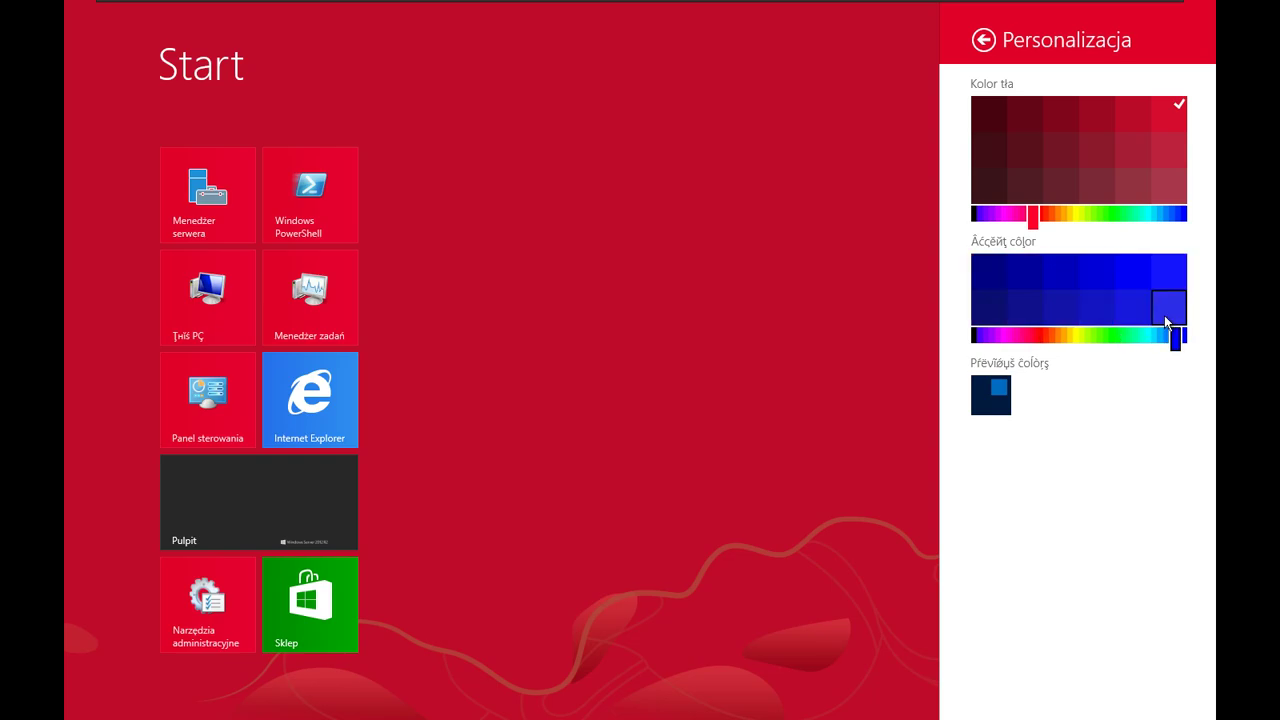
left_click_drag(1174, 337, 1165, 337)
left_click(1029, 301)
Switch the Start screen background hue to blue, try several shades, and choose the darkest shade of the most saturated row.
left_click(1166, 214)
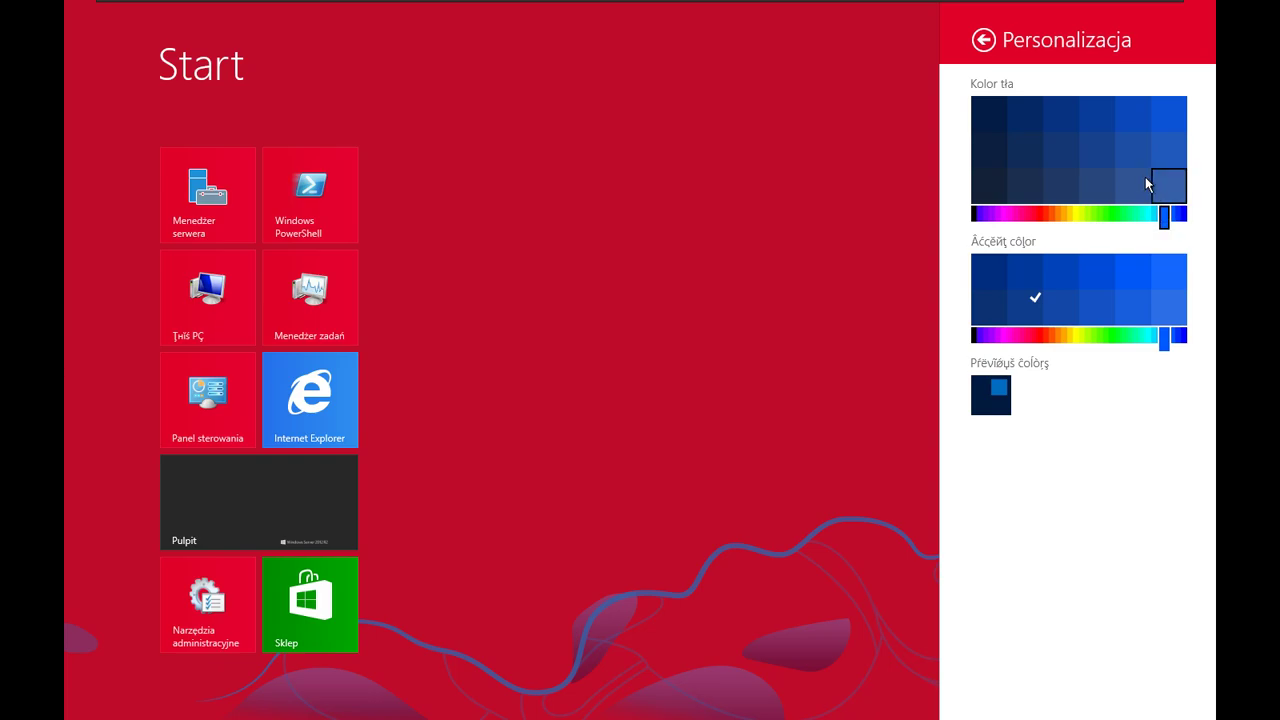
left_click_drag(1177, 213, 1158, 214)
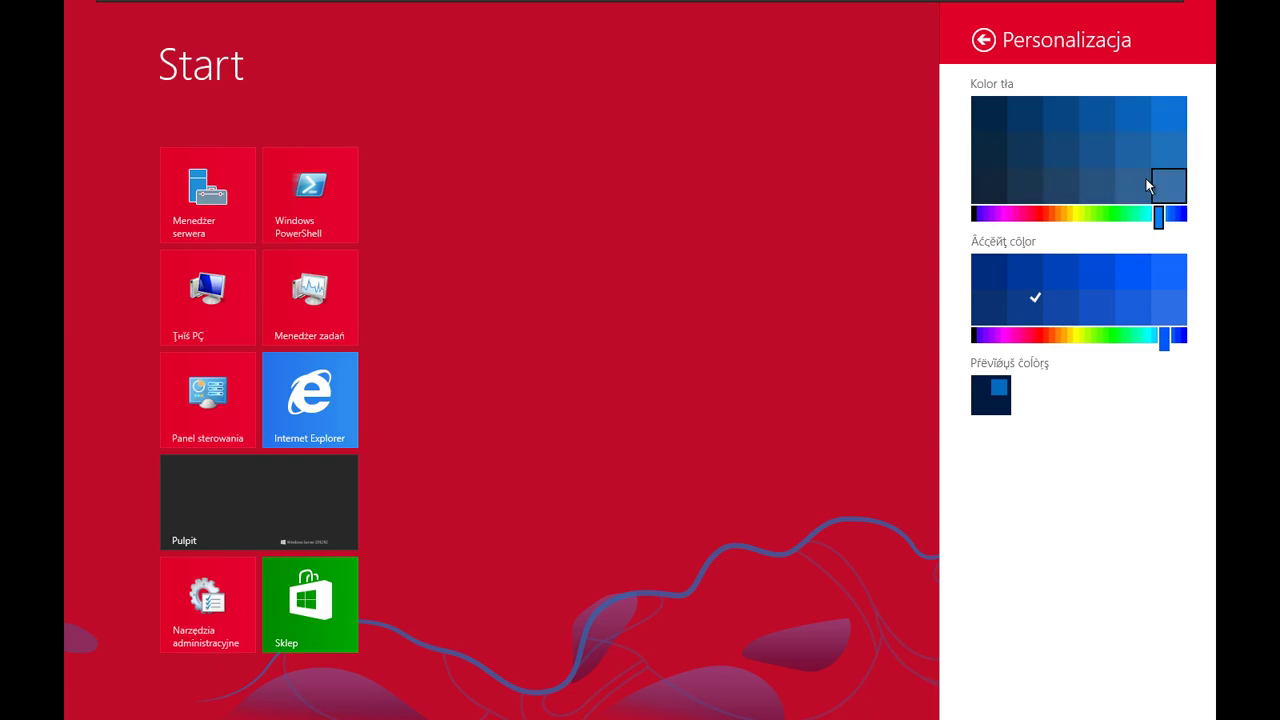
left_click(1133, 186)
left_click(1167, 113)
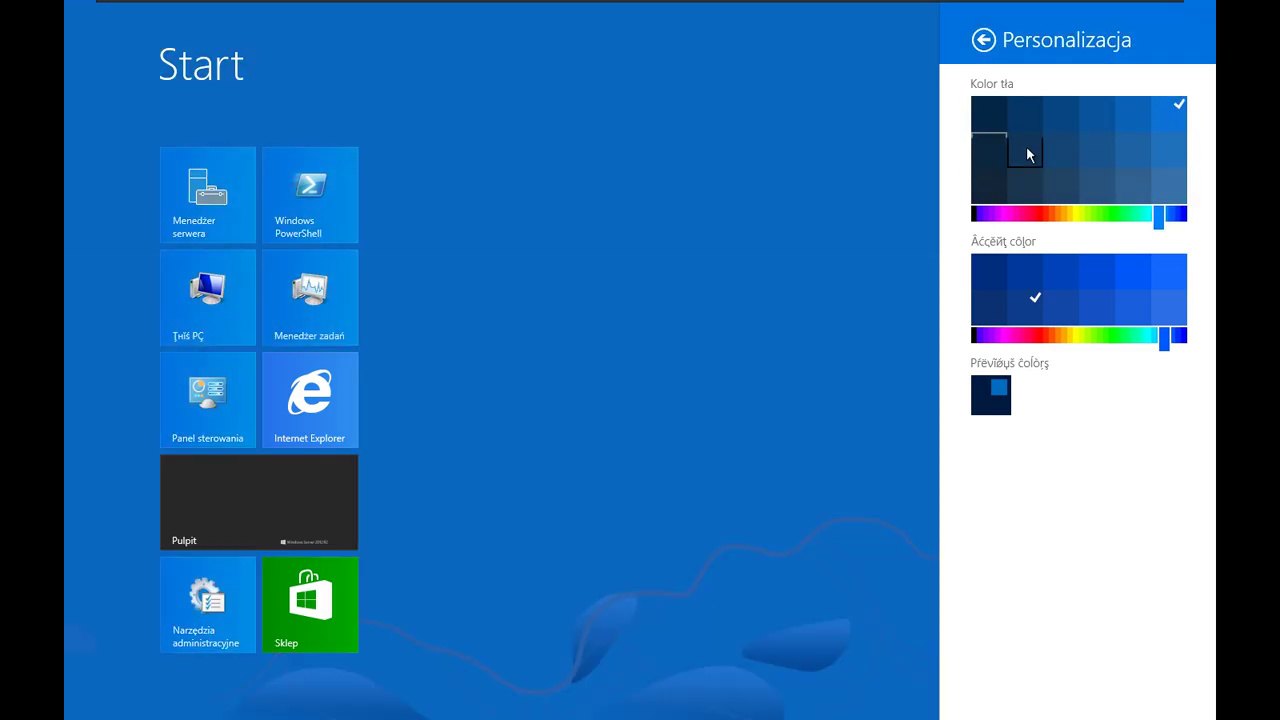
left_click(1026, 148)
left_click(1034, 128)
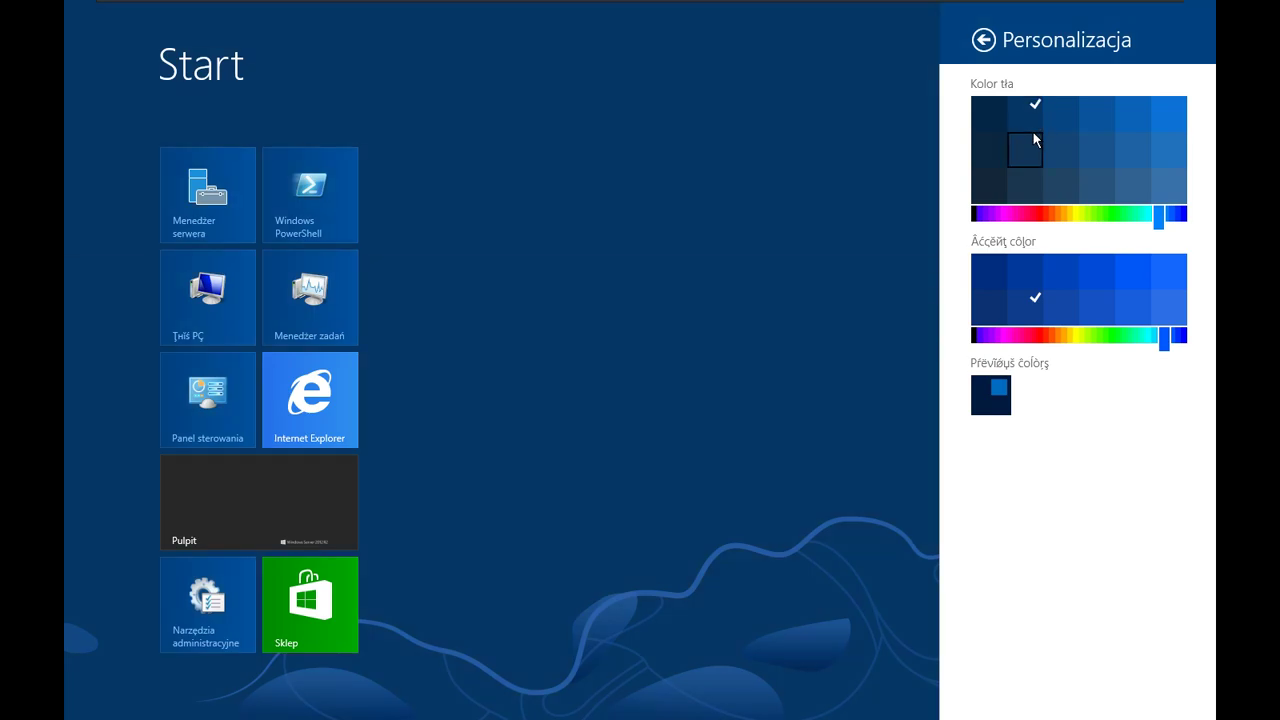
left_click(1002, 122)
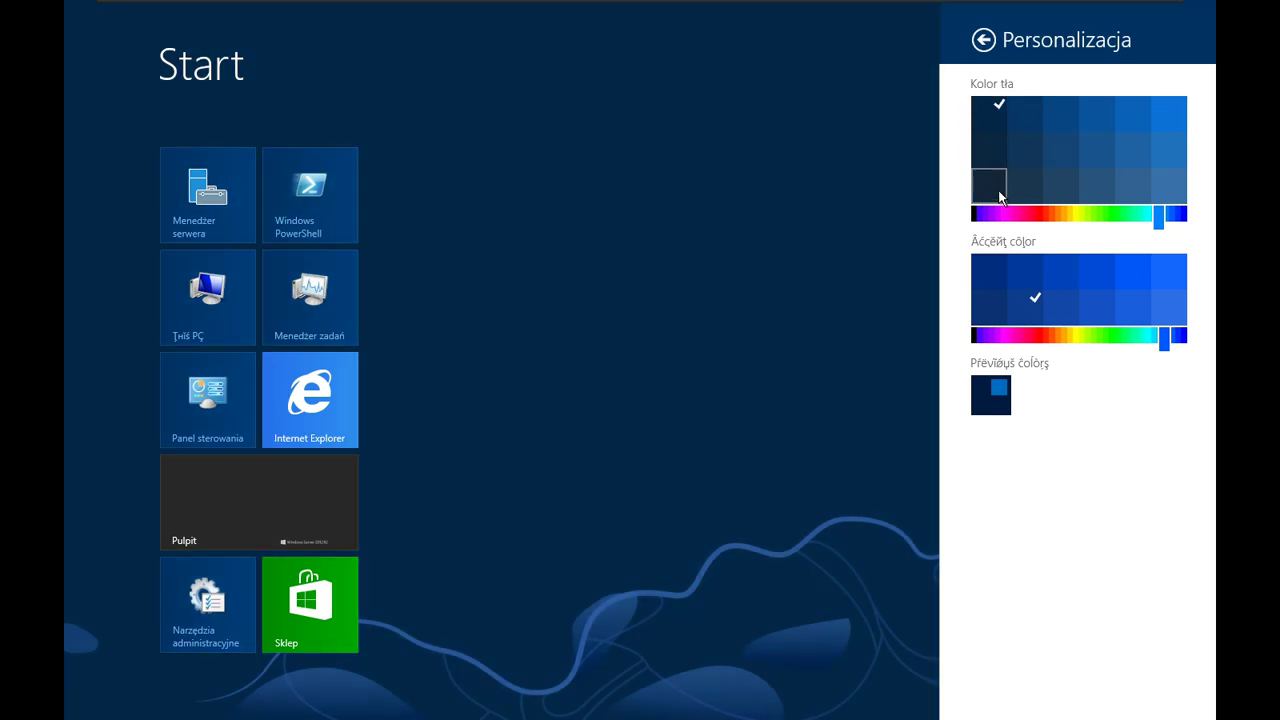
Try several darker and brighter blue accent shades for the Start screen.
left_click(990, 298)
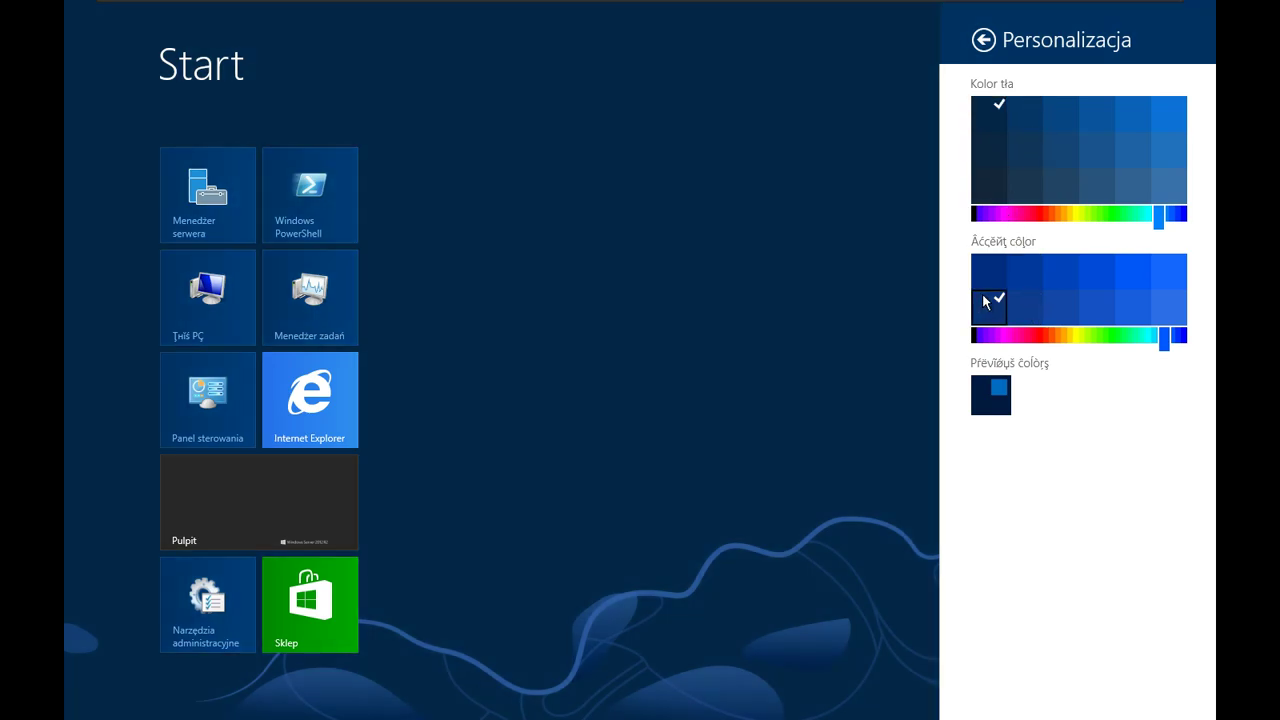
left_click(1170, 274)
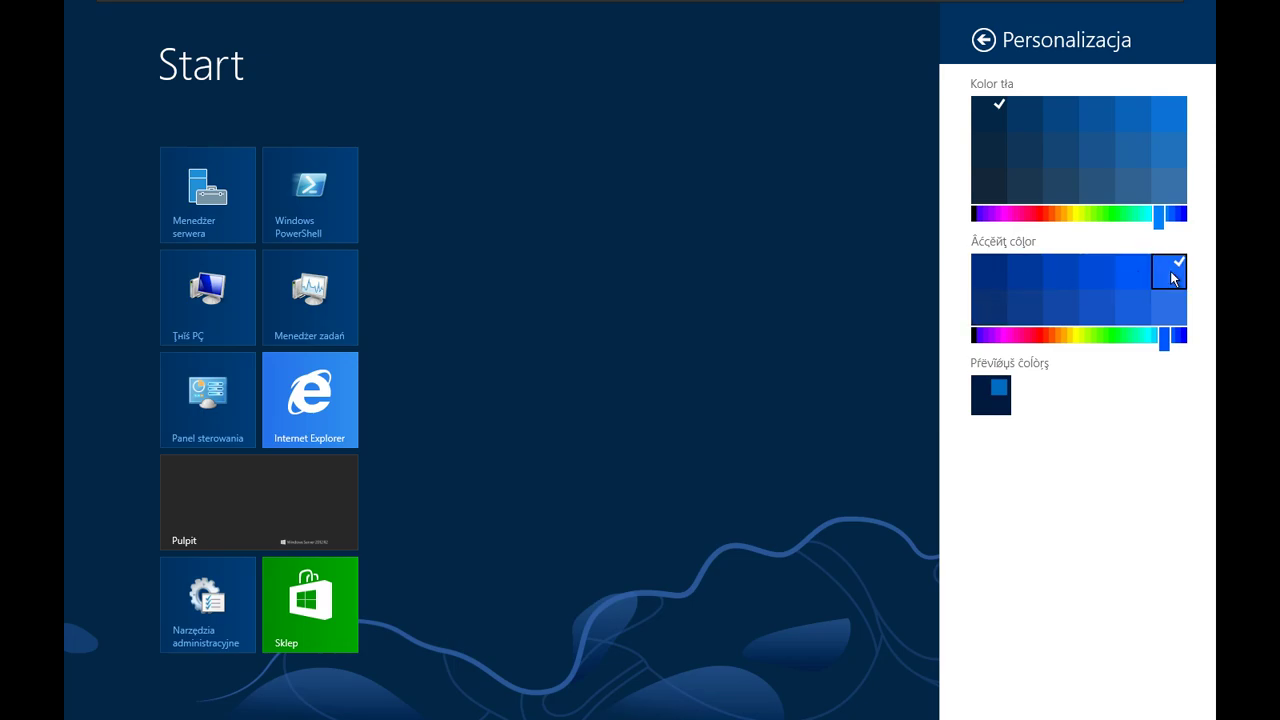
left_click(1045, 284)
left_click(1017, 280)
Restore the previous Start screen color scheme and close the settings.
left_click(989, 410)
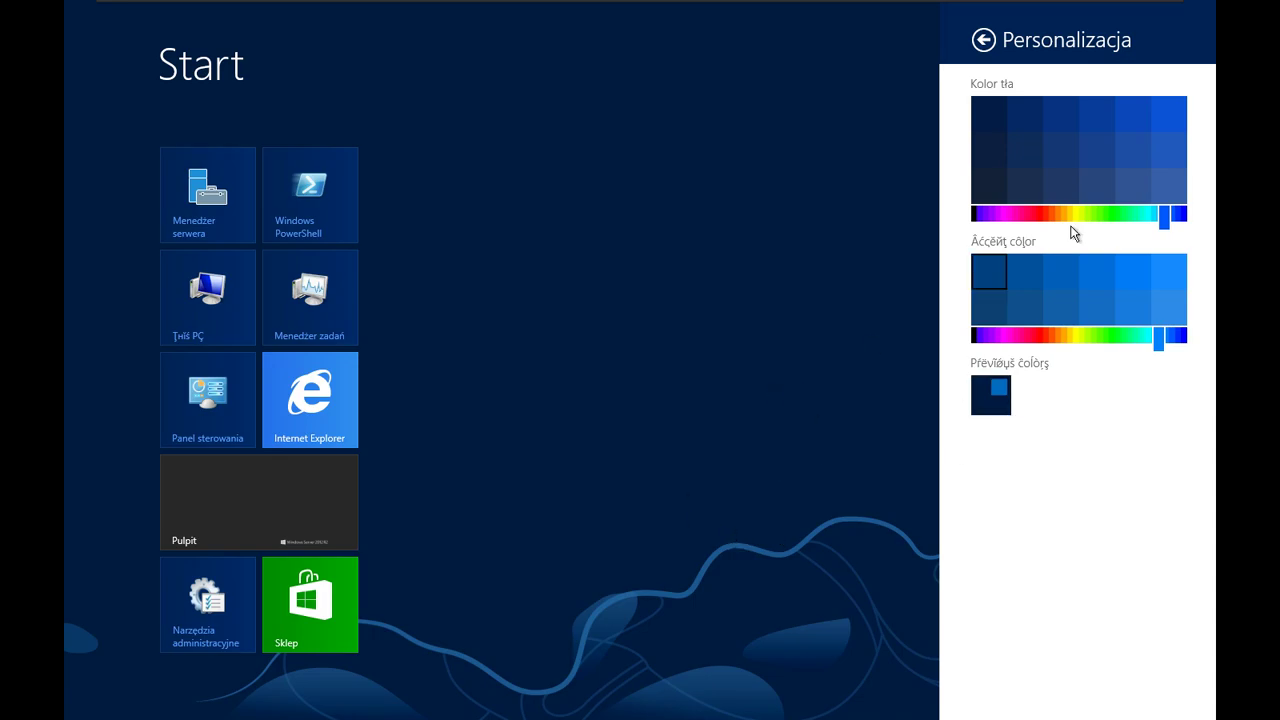
left_click(983, 40)
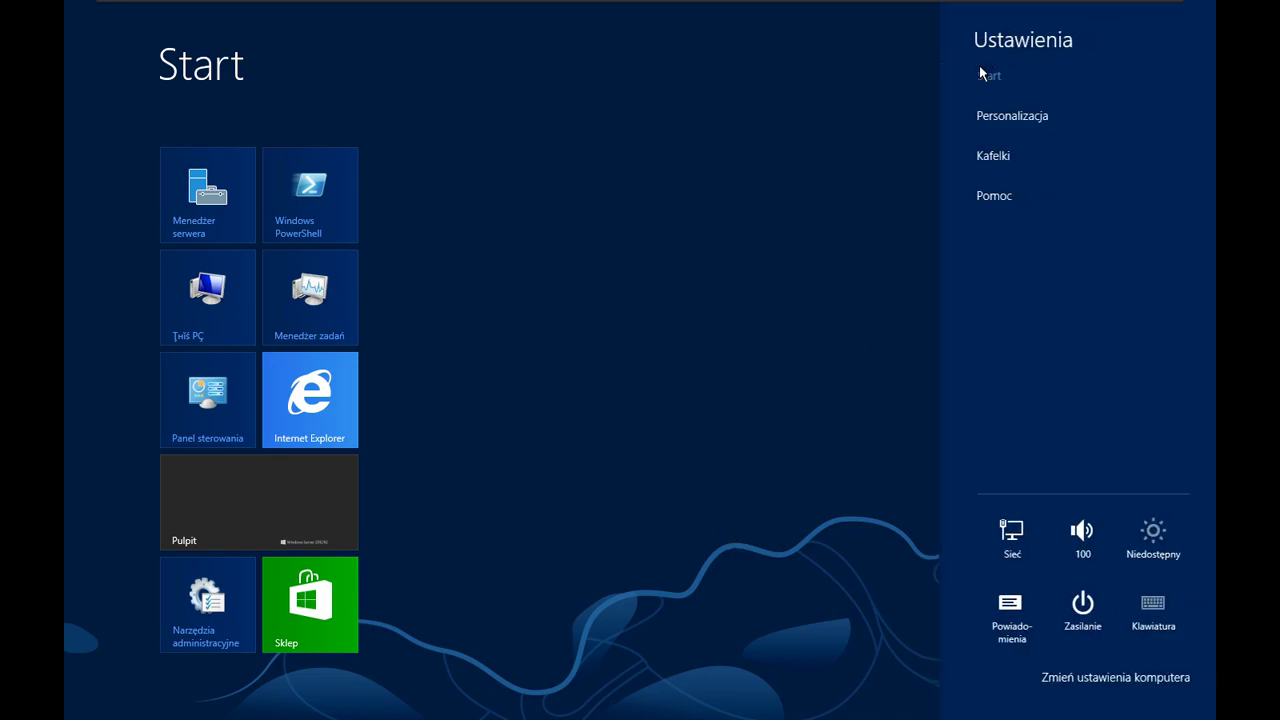
left_click(699, 296)
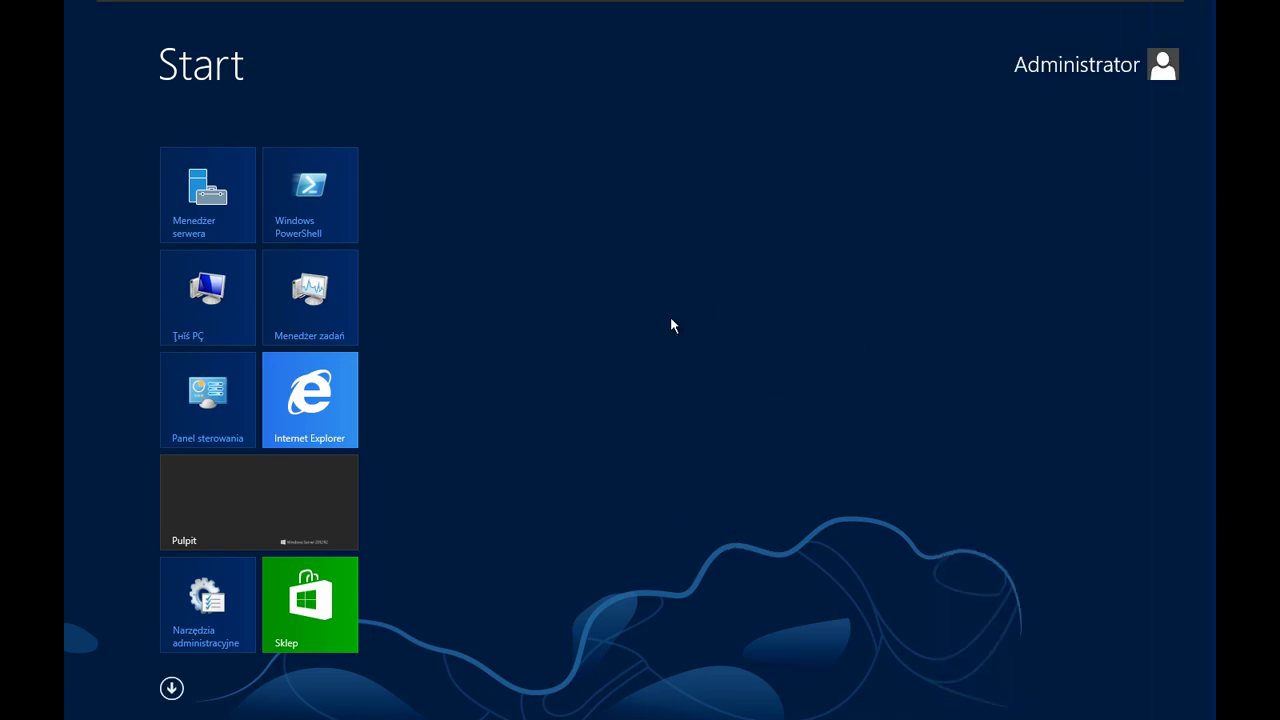
Go to the desktop, mount the VMware Tools disc in the virtual machine, and run its setup64.exe.
left_click(308, 509)
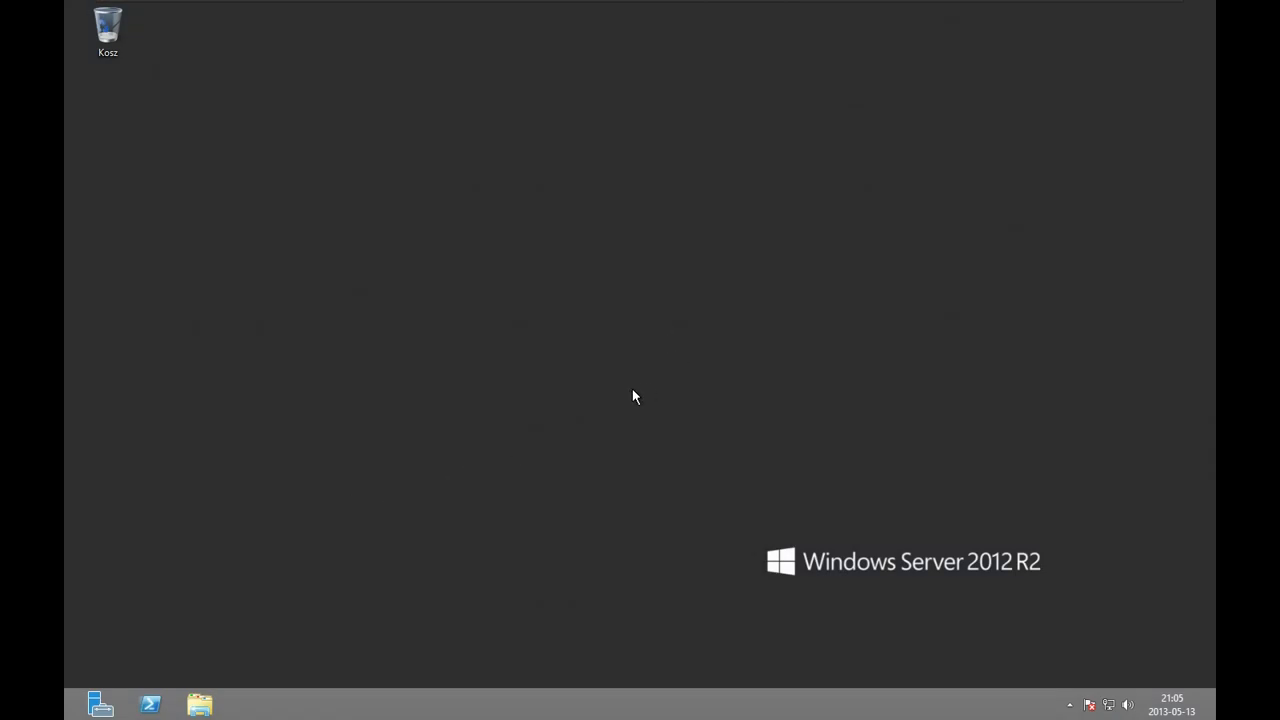
mouse_move(797, 9)
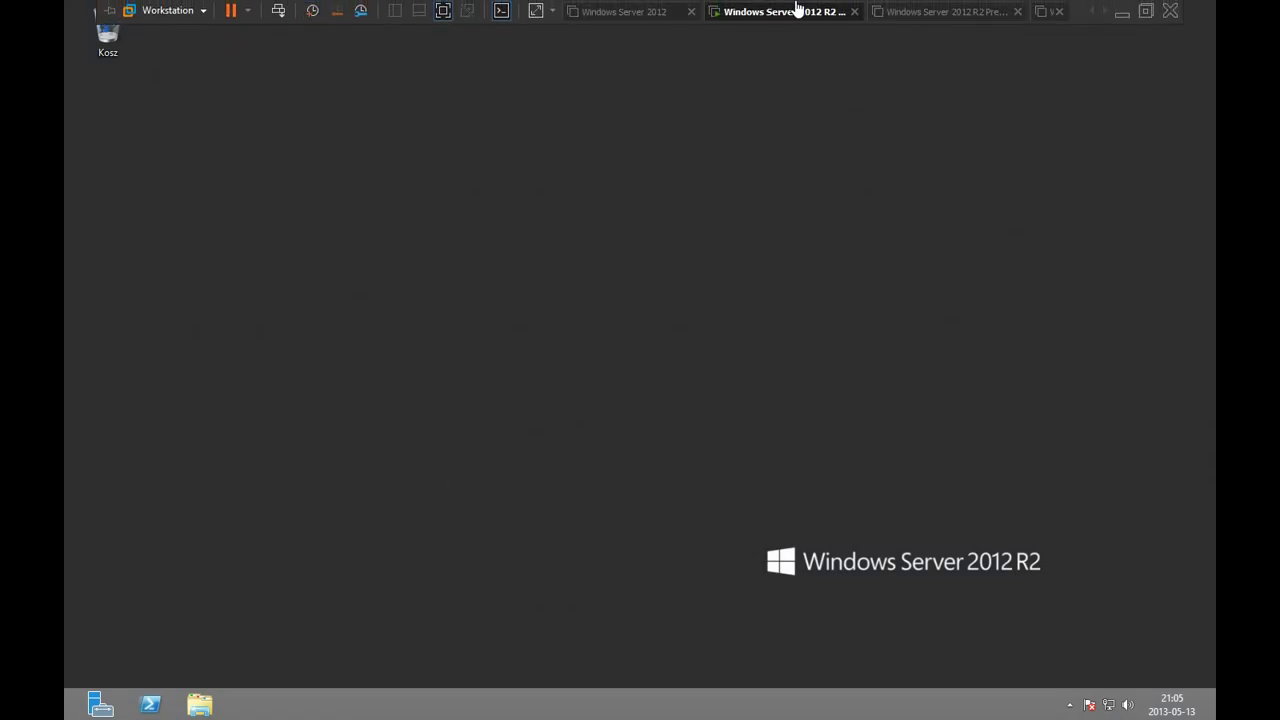
left_click(728, 12)
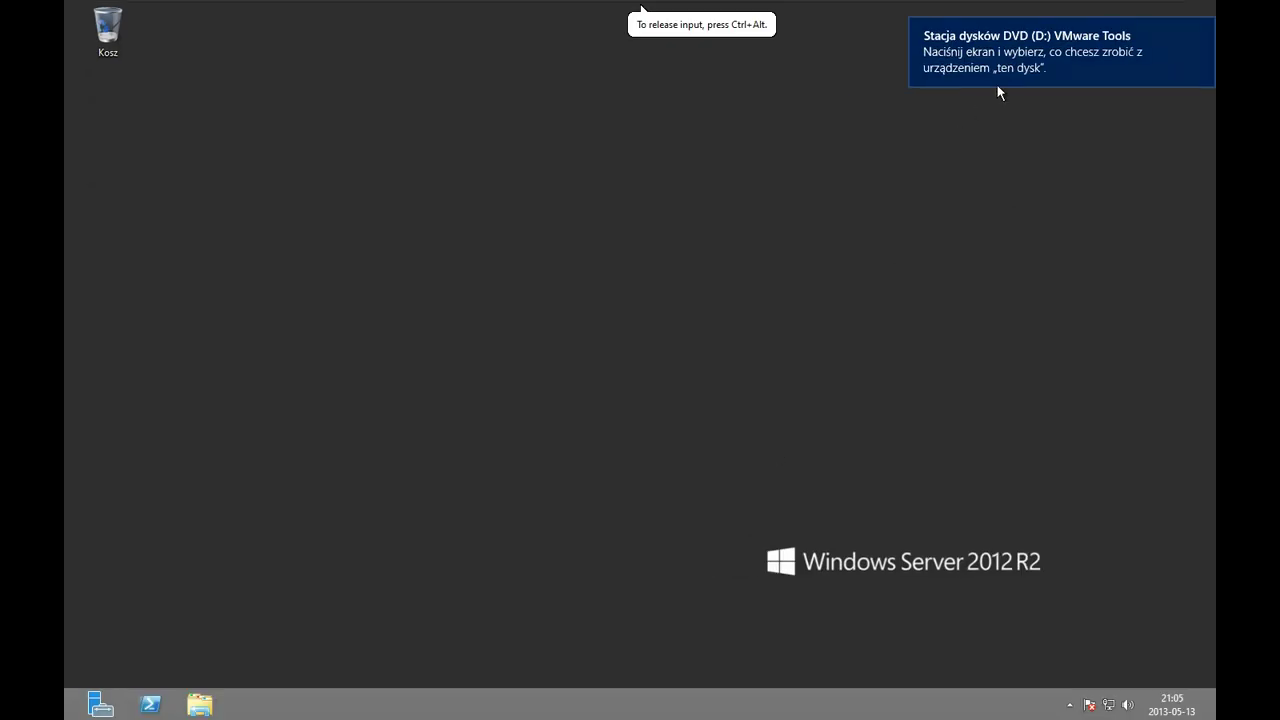
left_click(1003, 65)
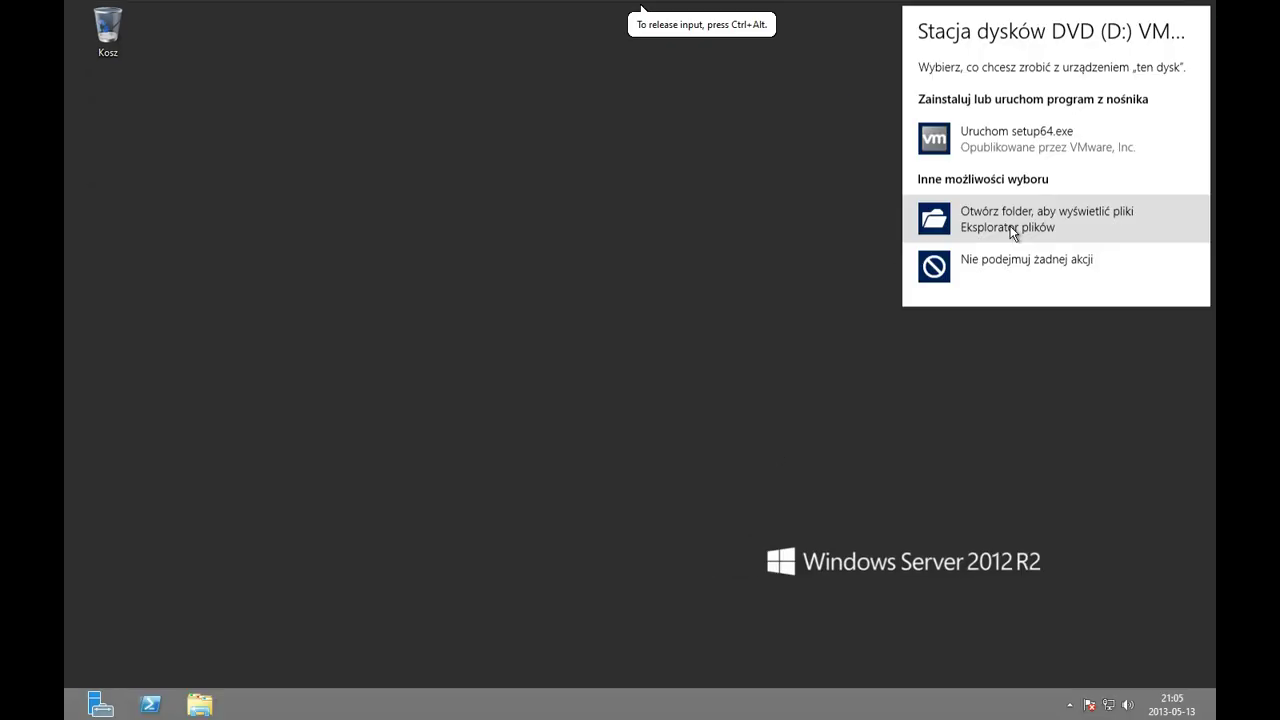
left_click(960, 140)
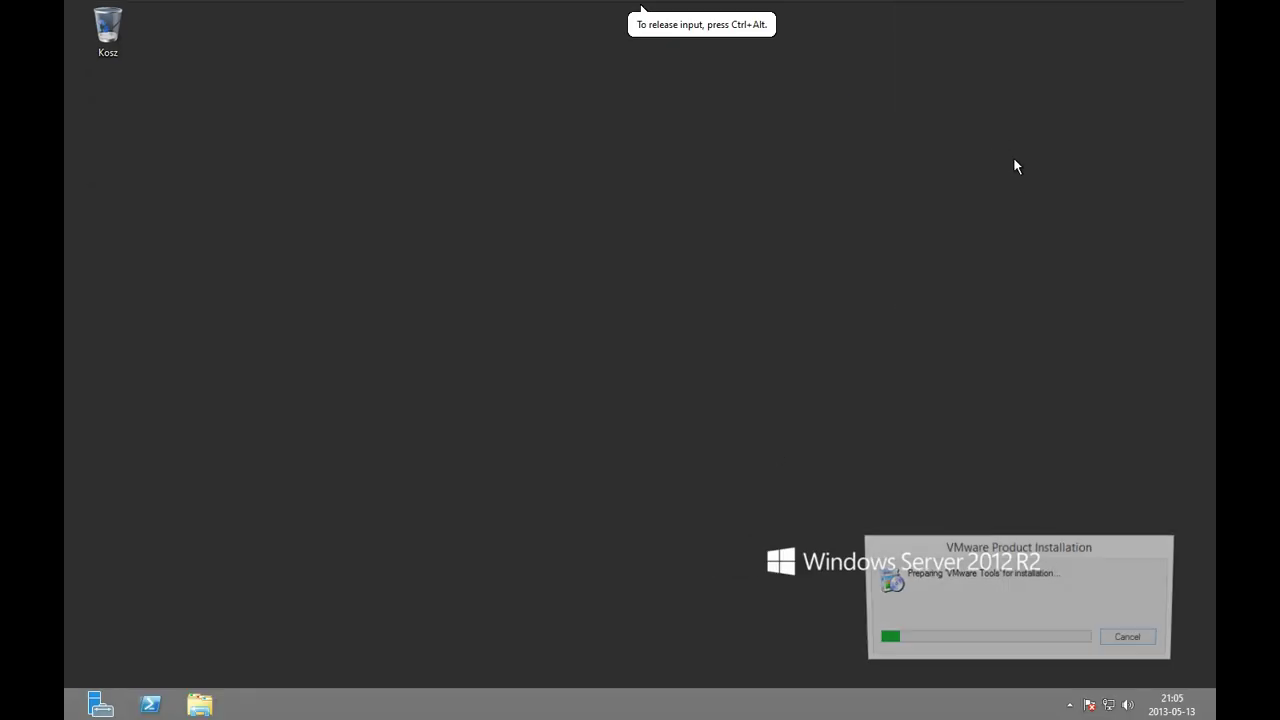
Check whether the desktop Personalizacja page is available, and close its window.
right_click(1053, 316)
left_click(1077, 457)
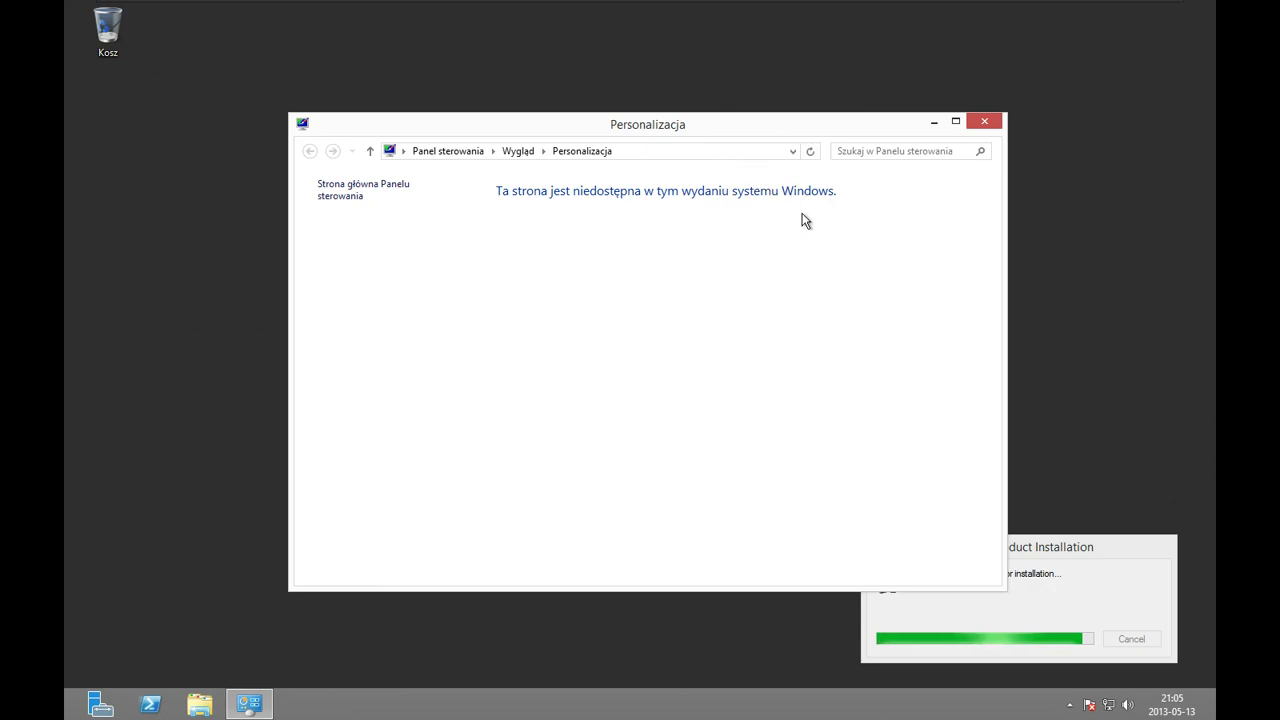
left_click(985, 122)
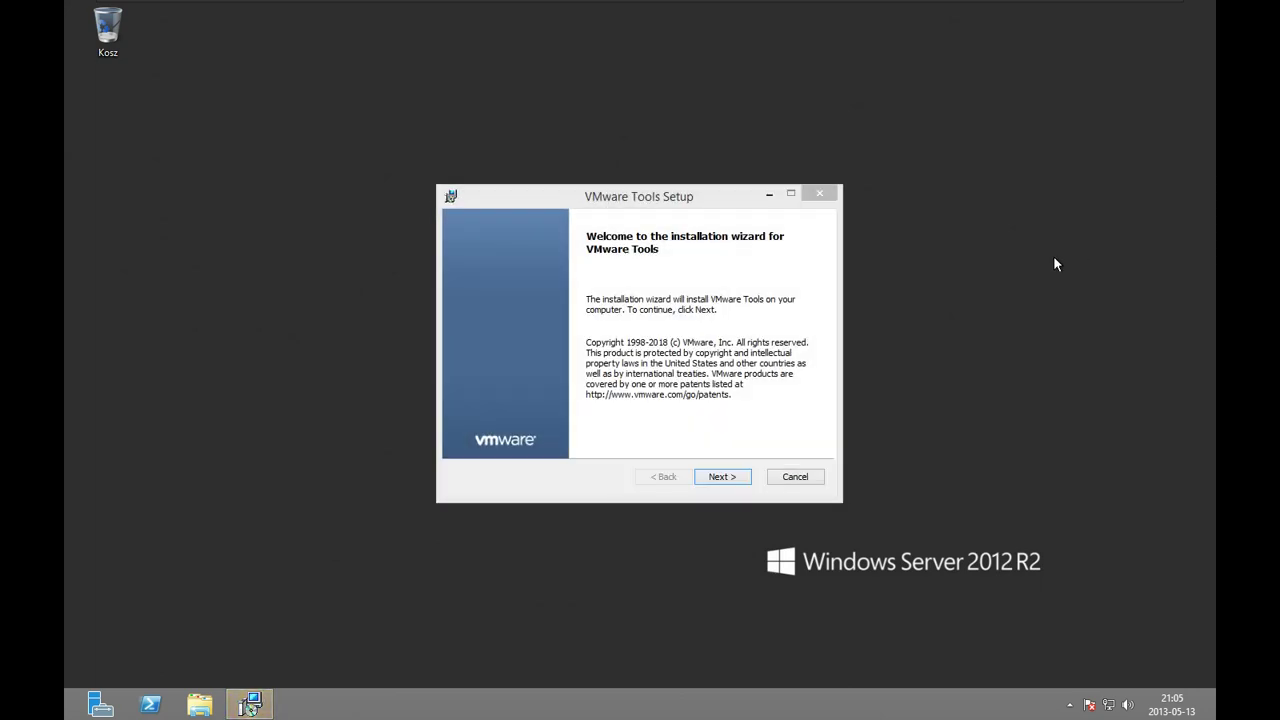
Go through the VMware Tools setup wizard and start the installation.
left_click(722, 476)
left_click(722, 476)
left_click(722, 476)
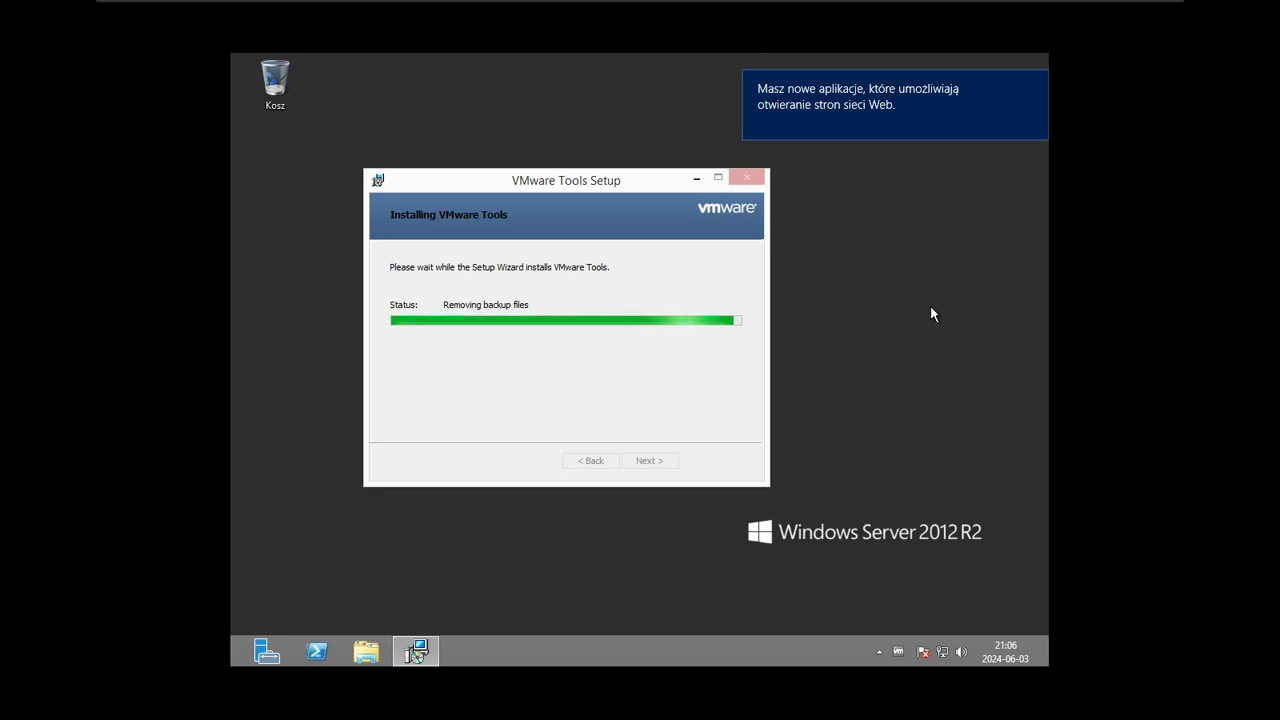
key("super")
key("super+q")
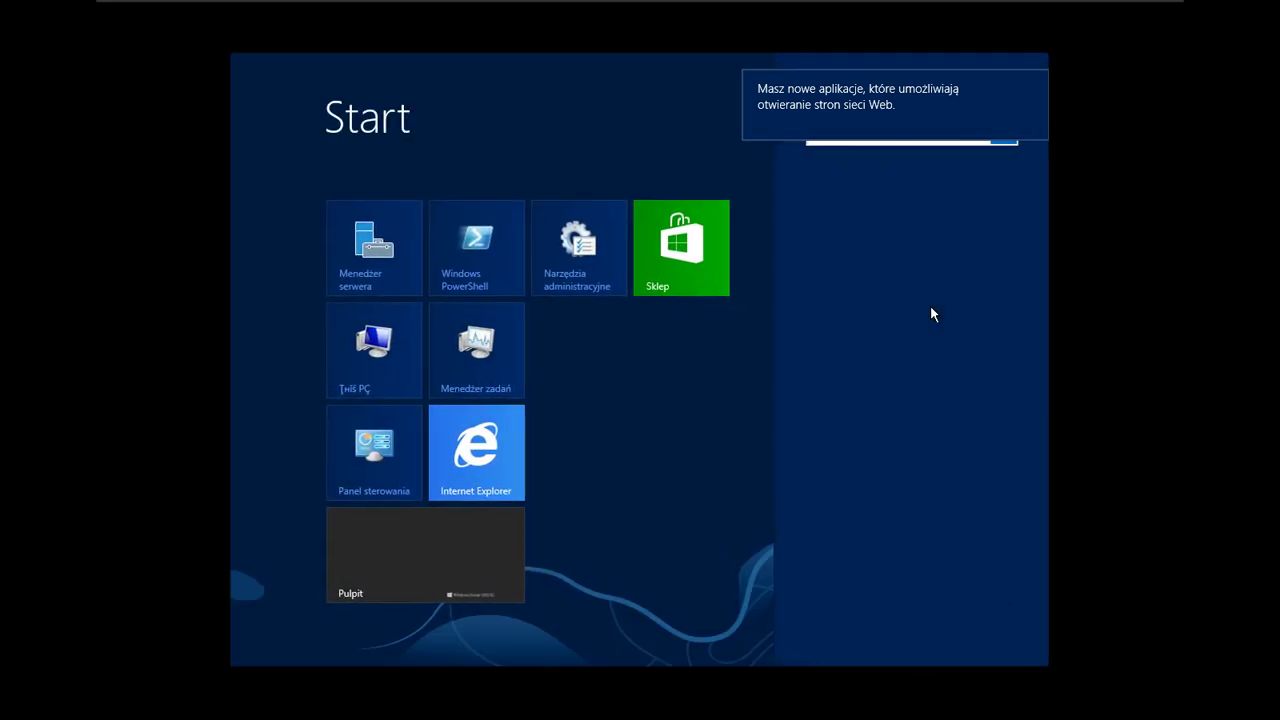
type("cmd")
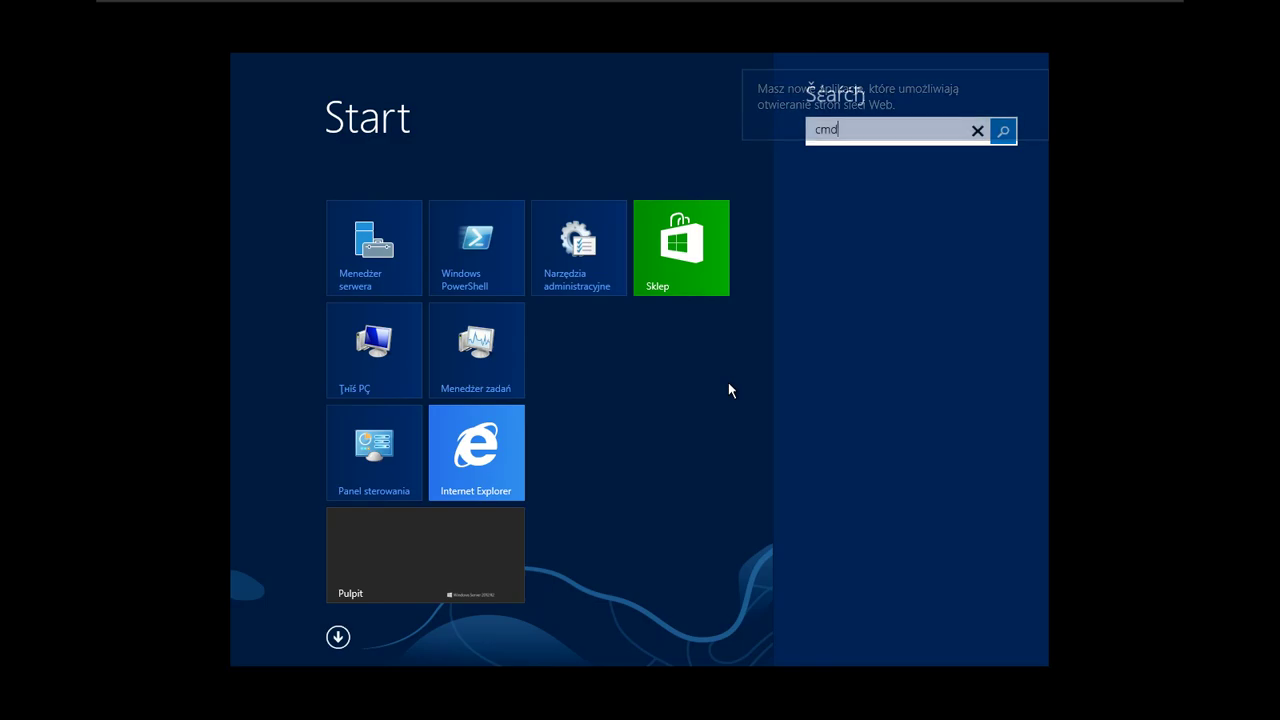
left_click(728, 386)
key("Escape")
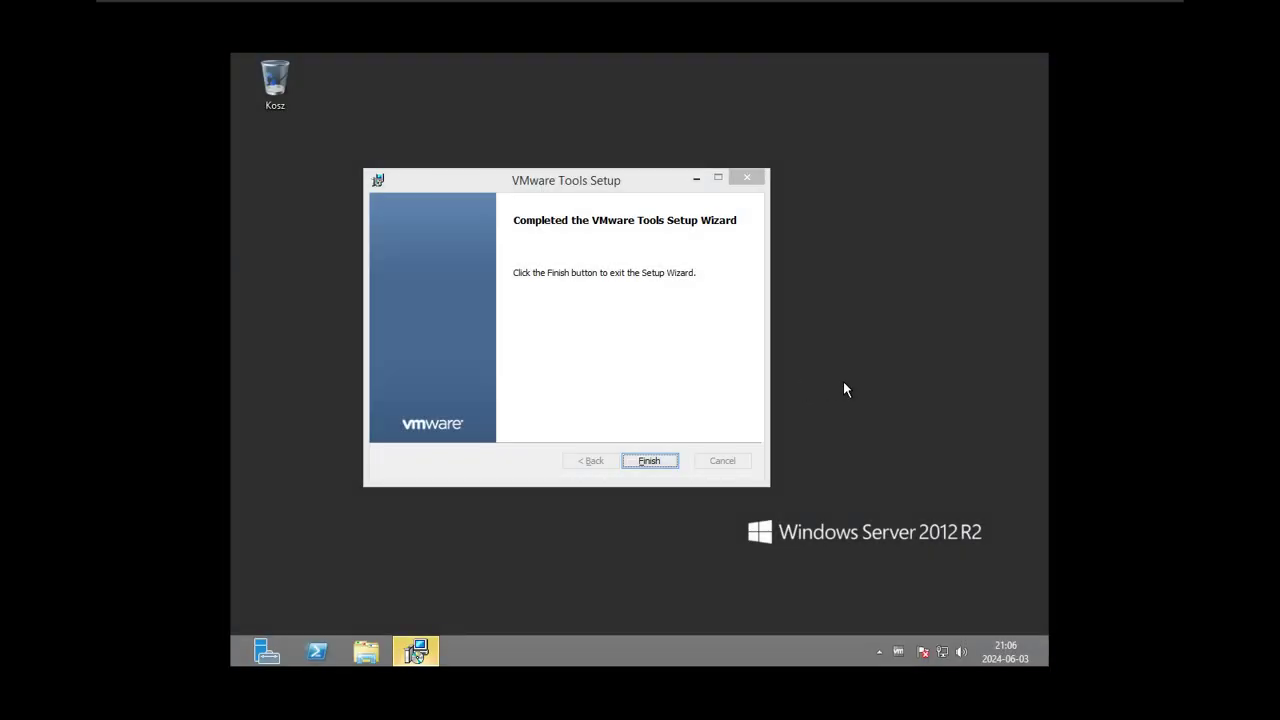
Open a Command Prompt and change the directory to C:\Program Files\VMware\VMware Tools.
key("super+r")
type("cmd")
key("Return")
type("c")
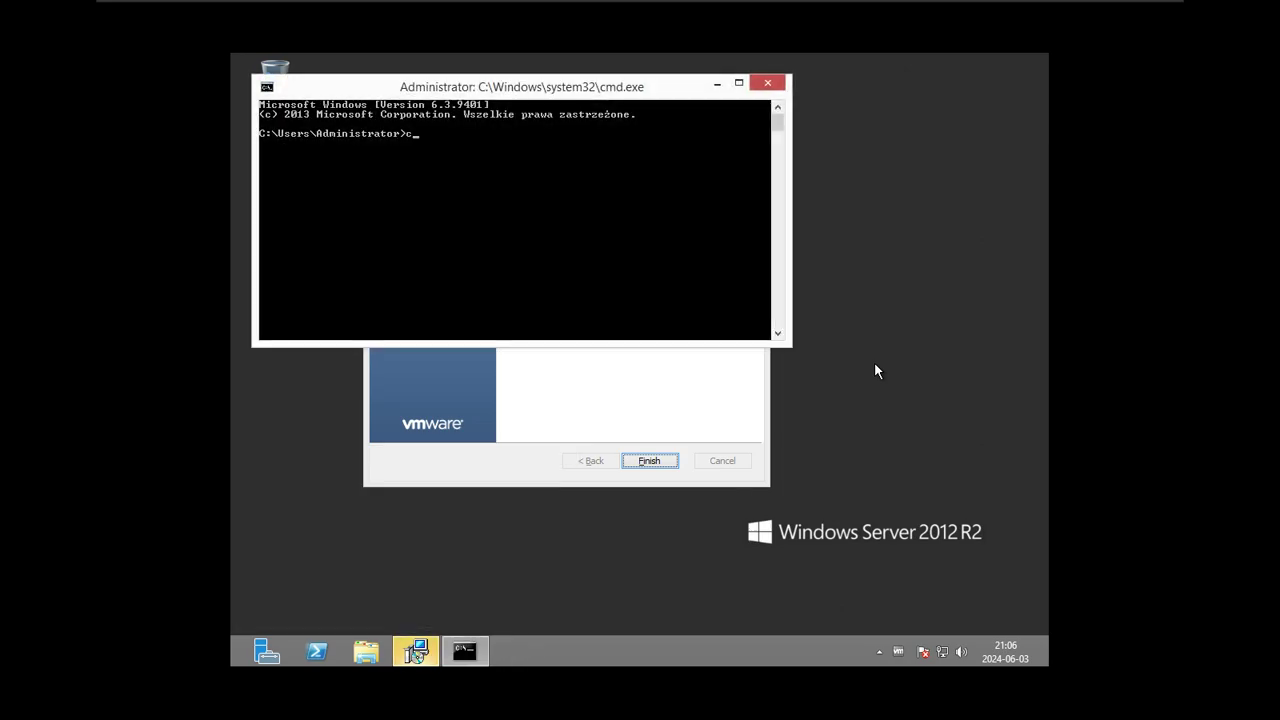
type("d ..")
key("Return")
type("cd ..")
key("Return")
type("cd p")
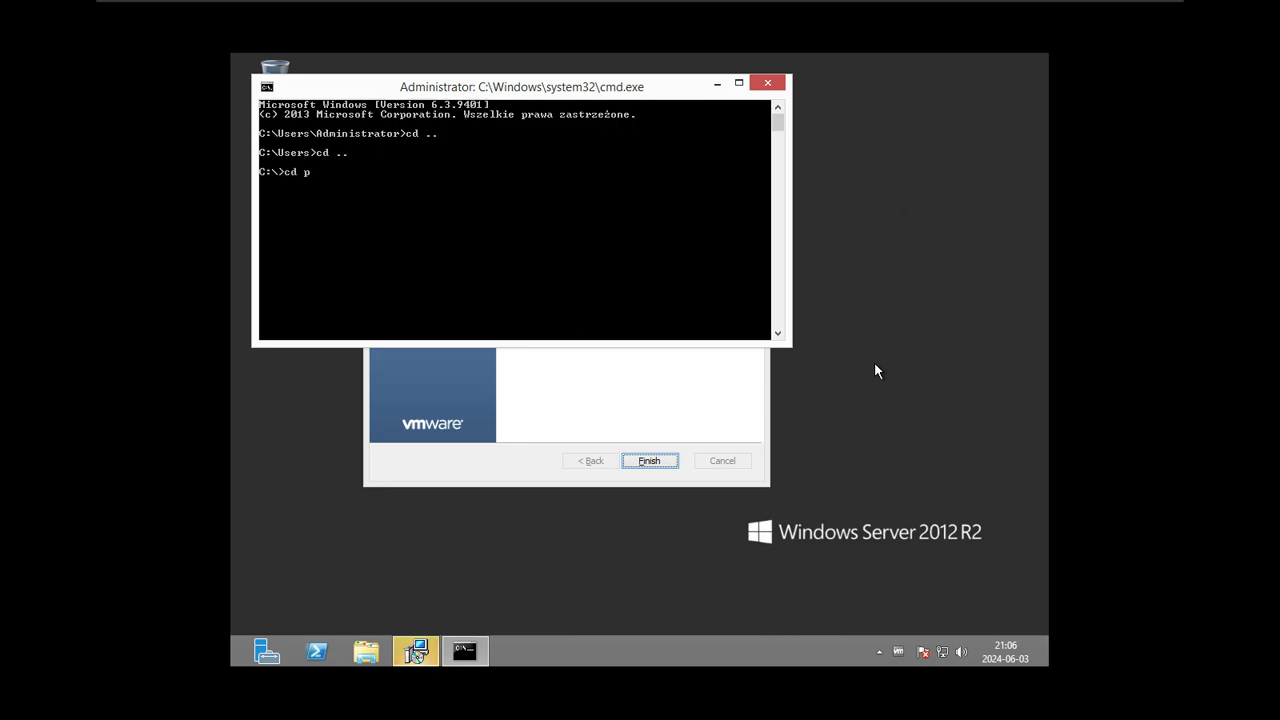
type("ROGrogram Files\\VMware\\VMware Tools")
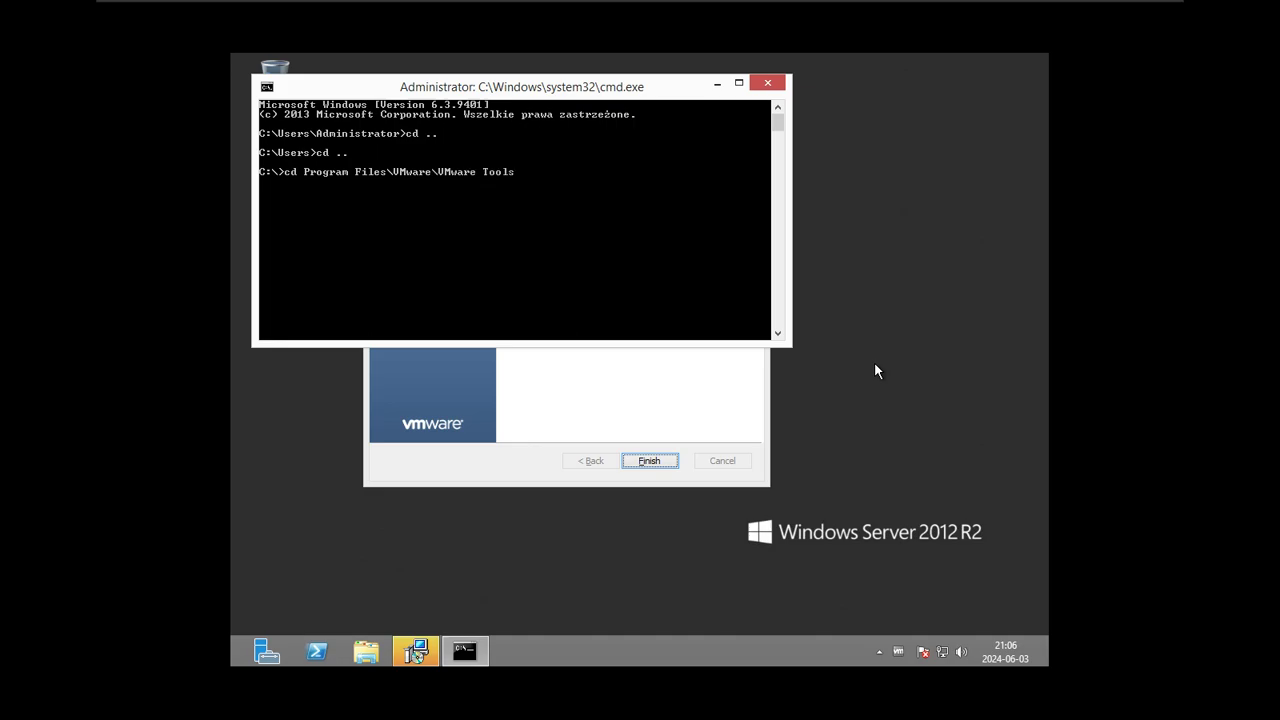
key("Return")
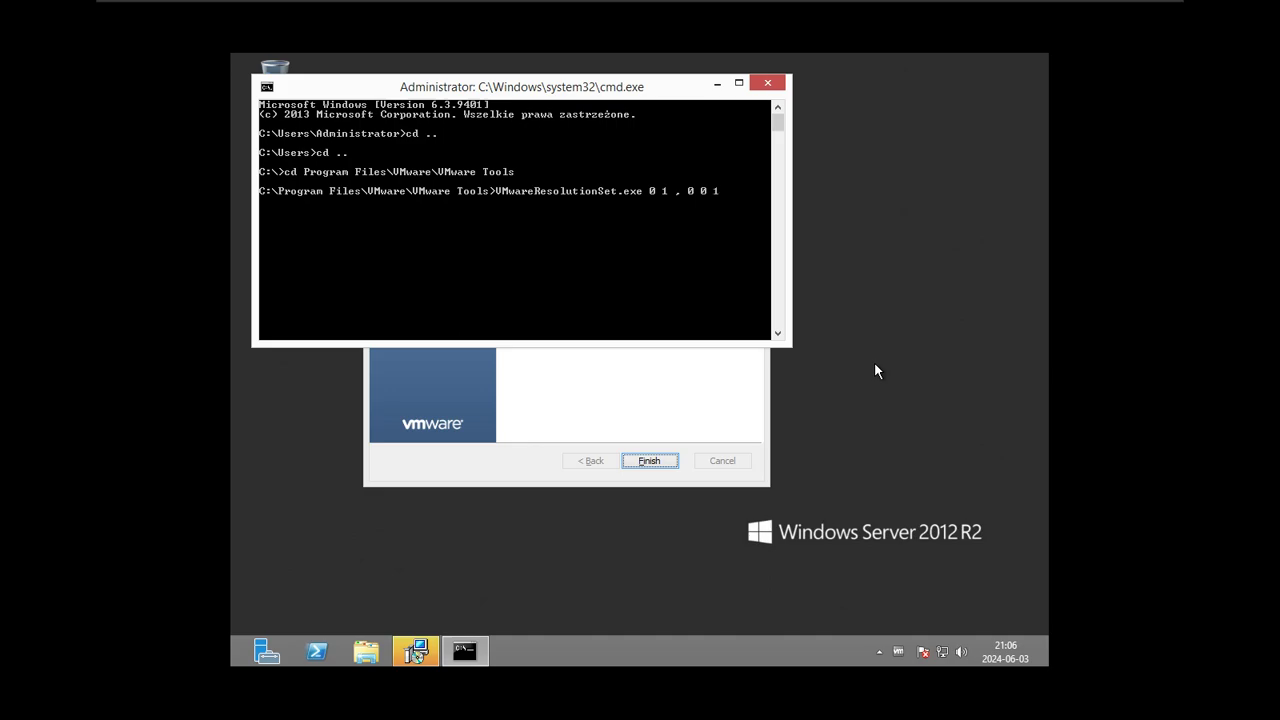
Set the display resolution to 1600 x 900 with "VMwareResolutionSet.exe 0 1 , 0 0 1600 900", and close the Command Prompt.
type("900")
key("Return")
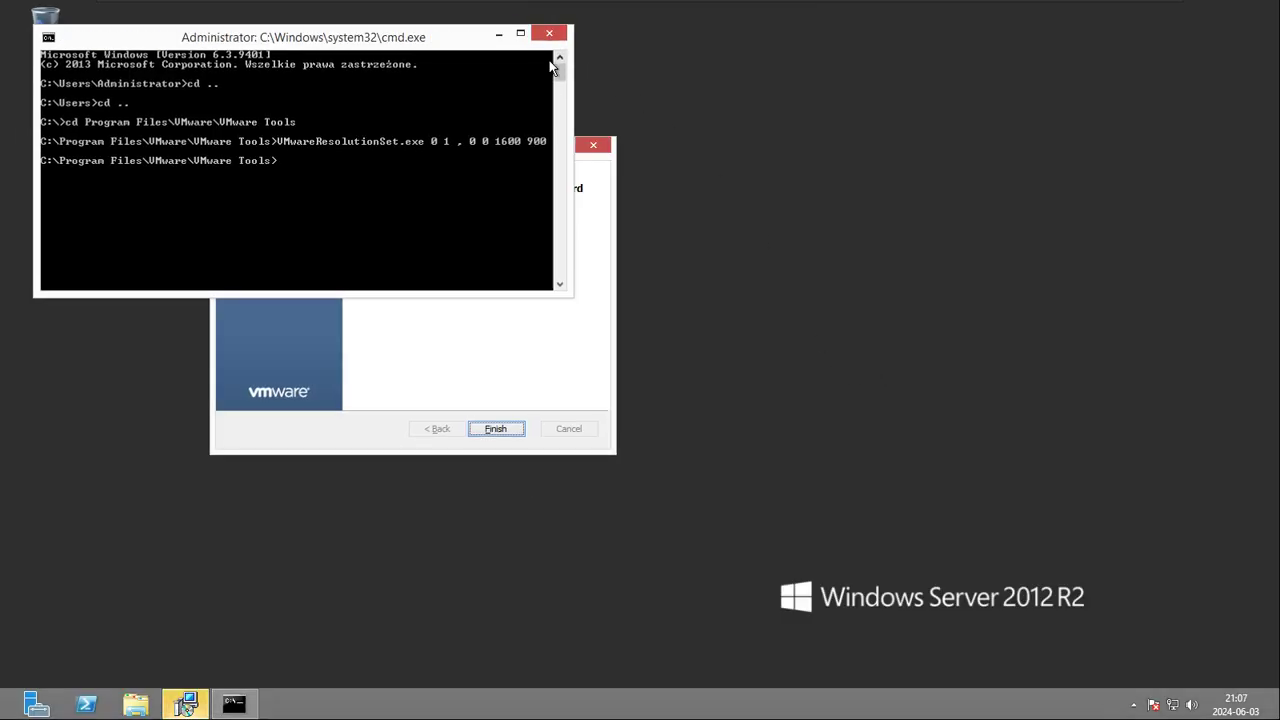
left_click(549, 34)
Finish the VMware Tools setup and restart the system.
left_click(495, 428)
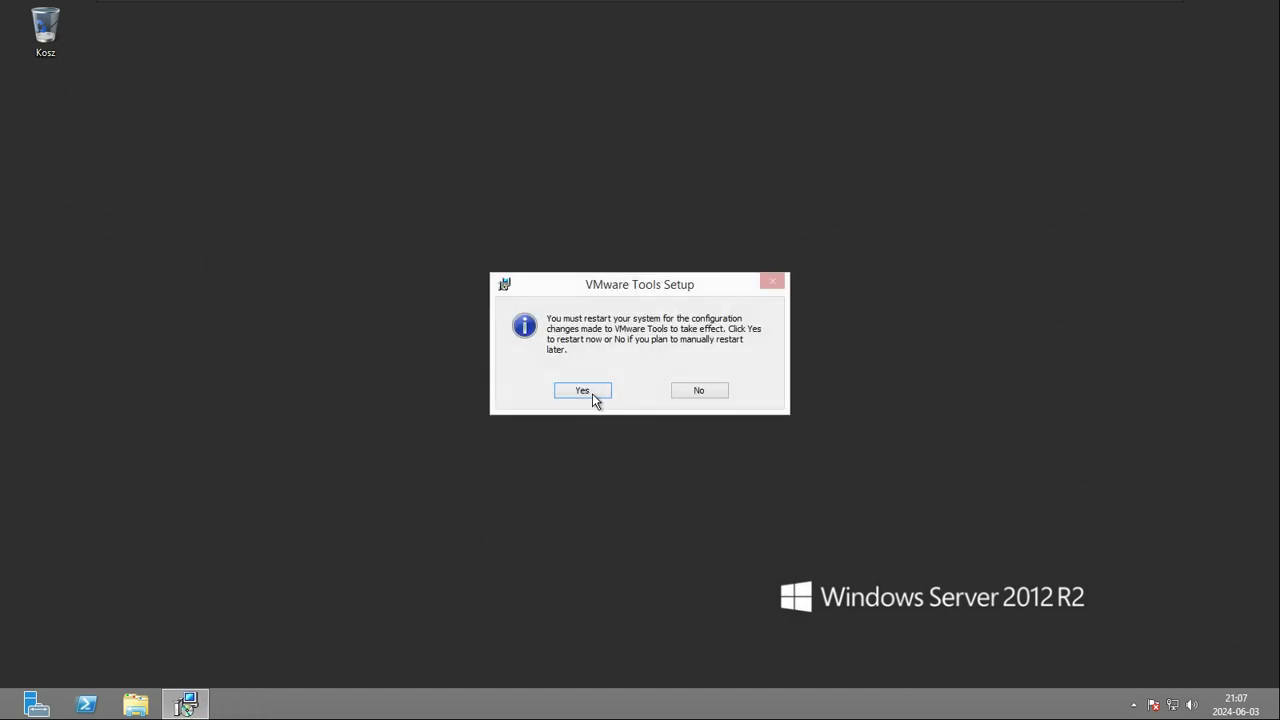
left_click(583, 391)
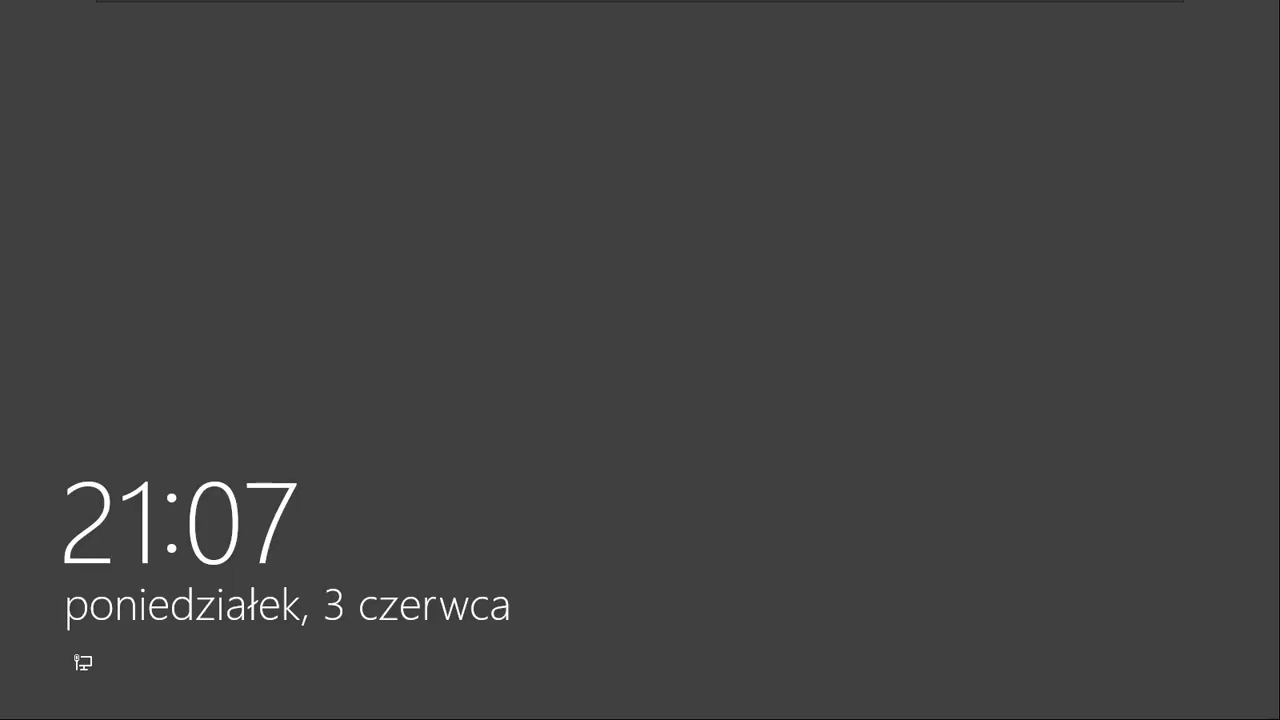
Sign in to the Administrator account by entering the account password, and open the desktop.
left_click(587, 551)
type("a")
key("Return")
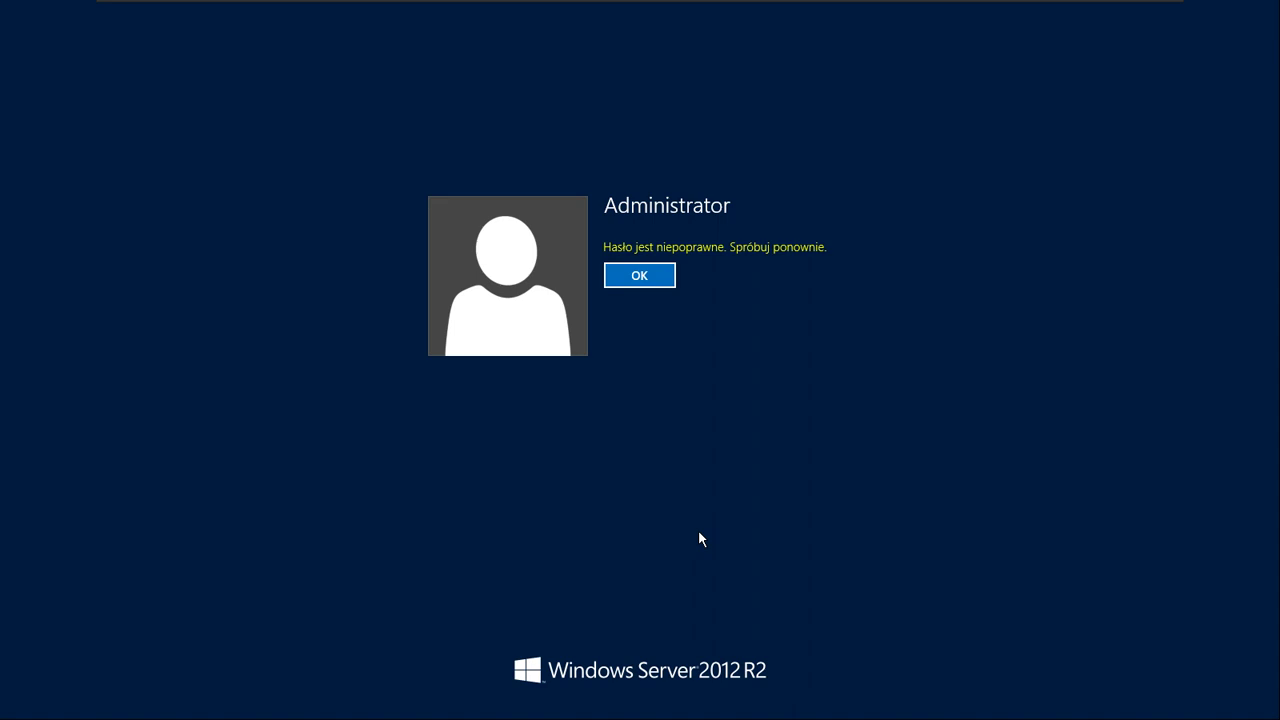
key("Return")
type("aa")
key("Return")
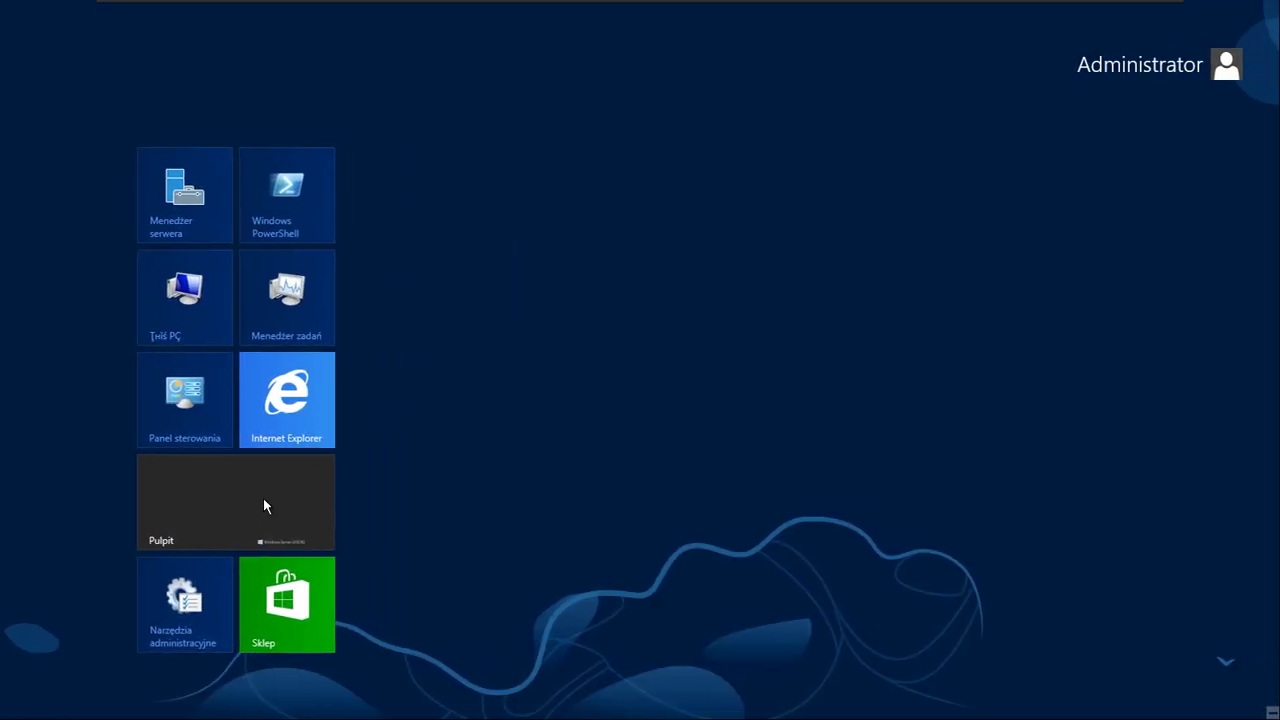
left_click(212, 508)
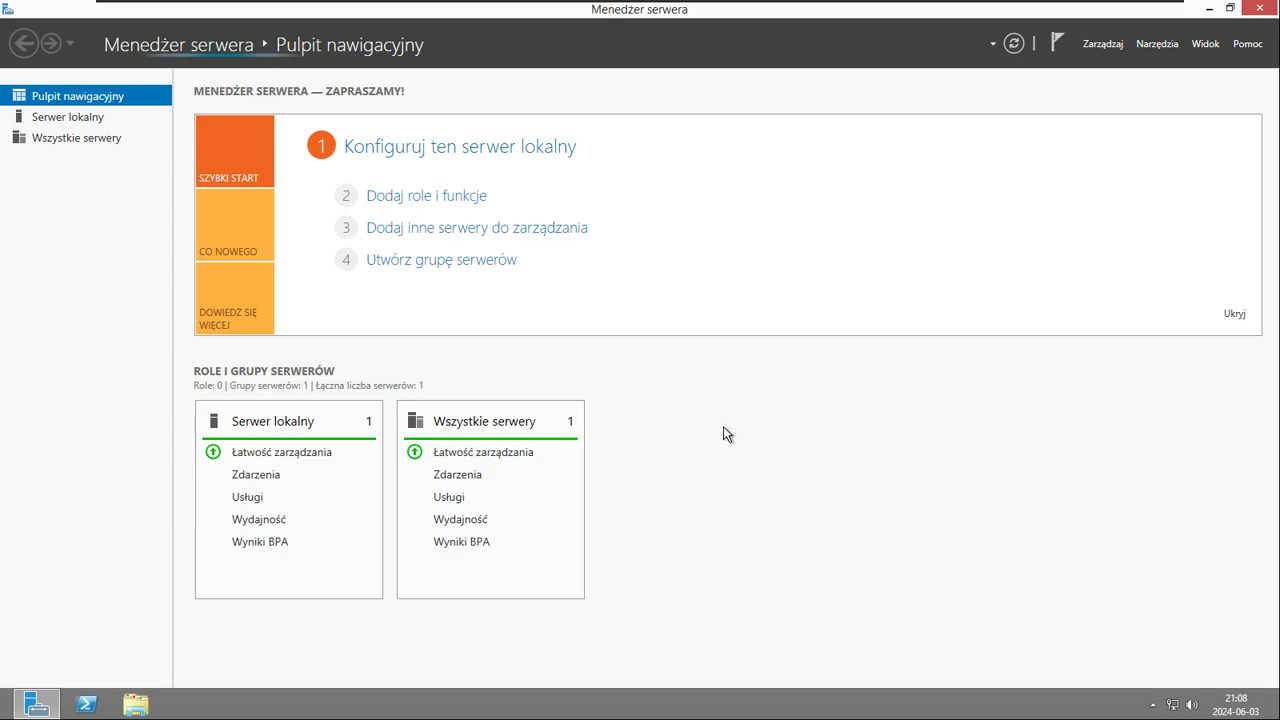
Close Server Manager and display the Windows version information with winver.
key("alt+F4")
key("super")
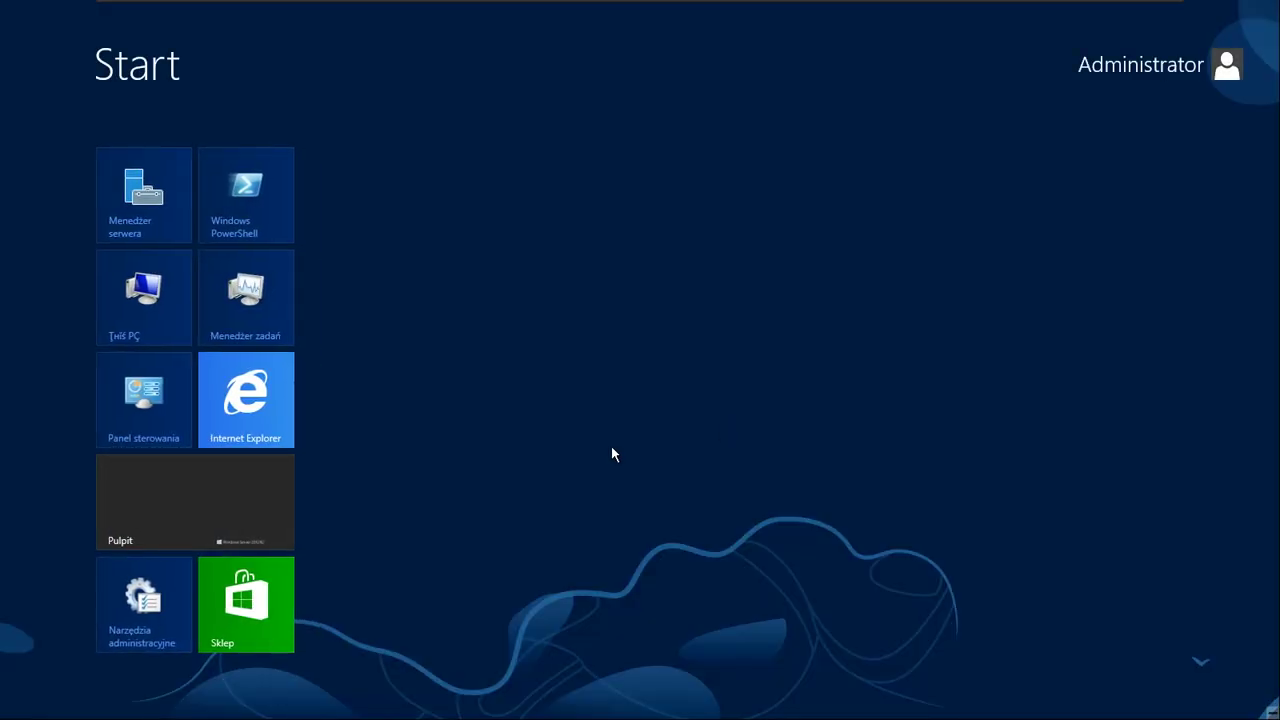
key("super")
key("super+r")
type("winver")
key("Return")
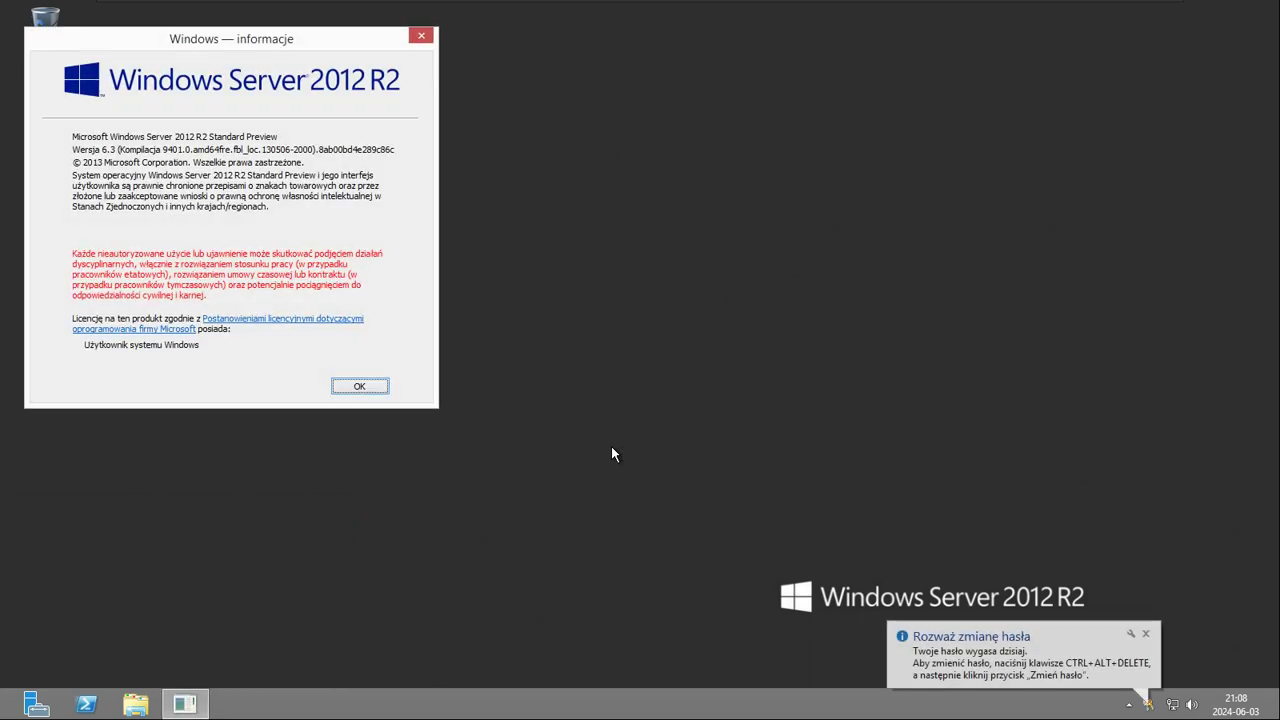
Change the notification behaviour of the Windows logon reminder icon, save it, and close the Windows version information.
left_click(1130, 636)
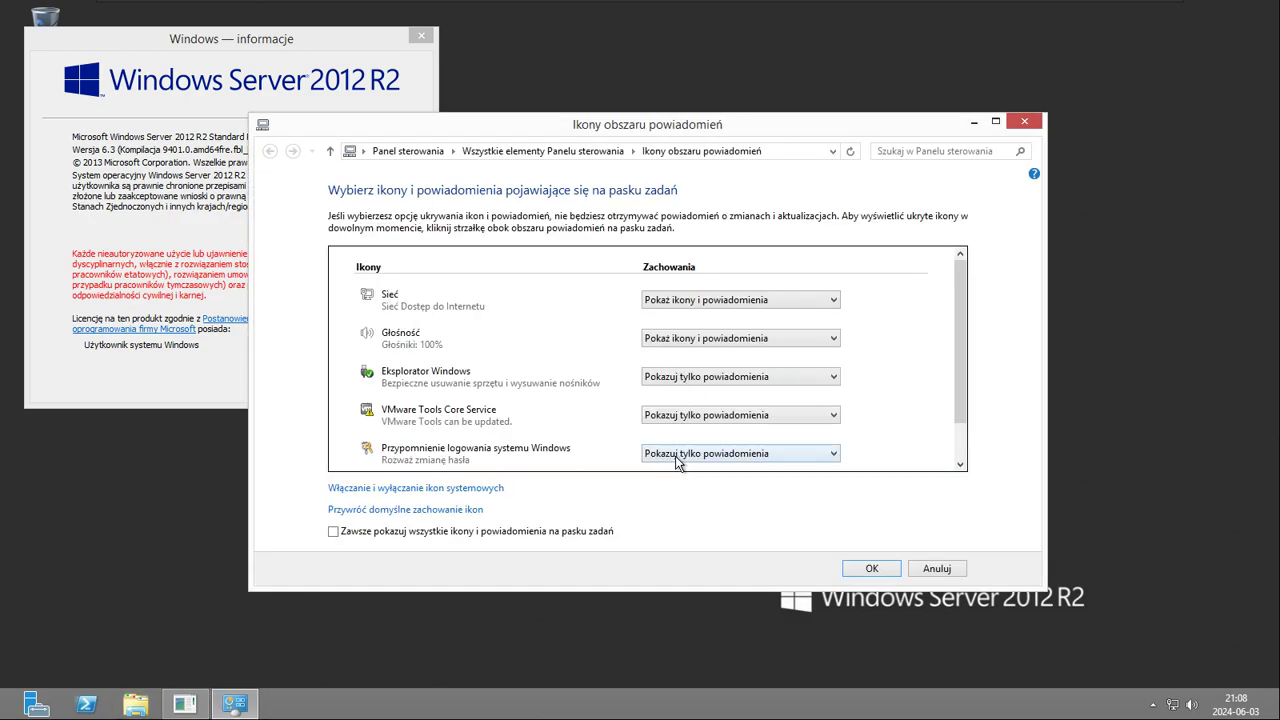
left_click(677, 461)
left_click(692, 485)
left_click(871, 569)
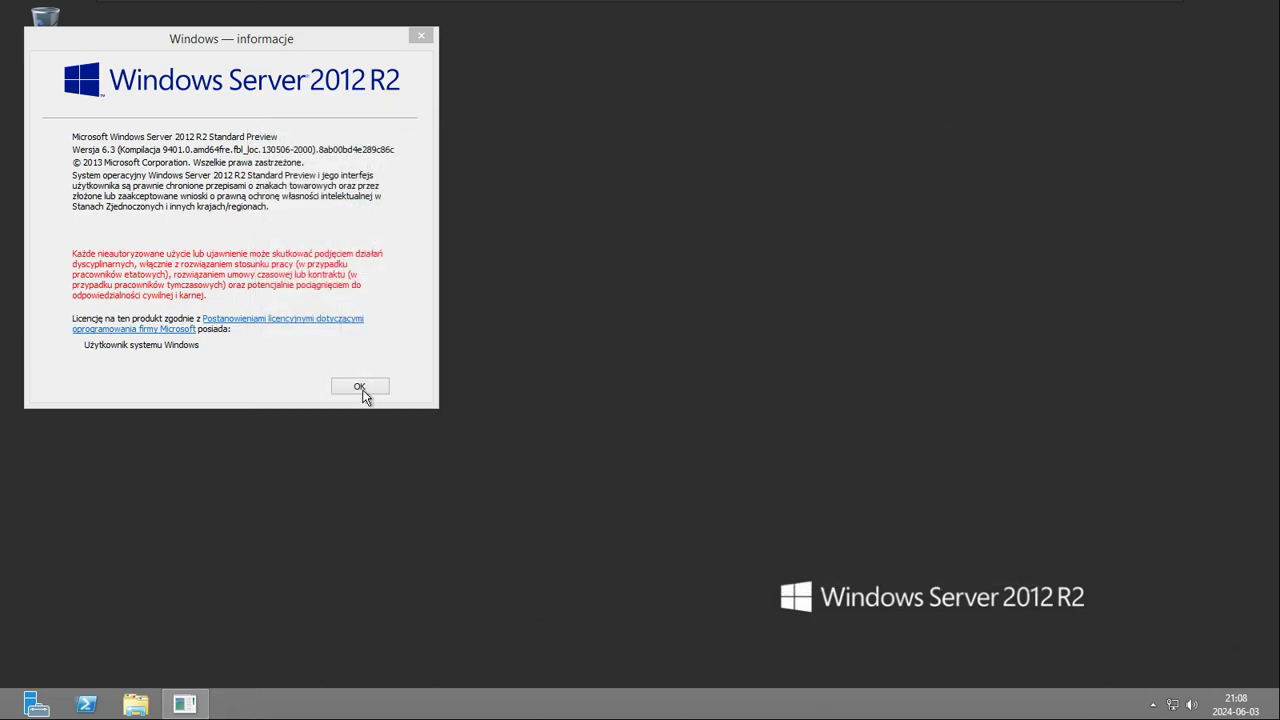
left_click(277, 210)
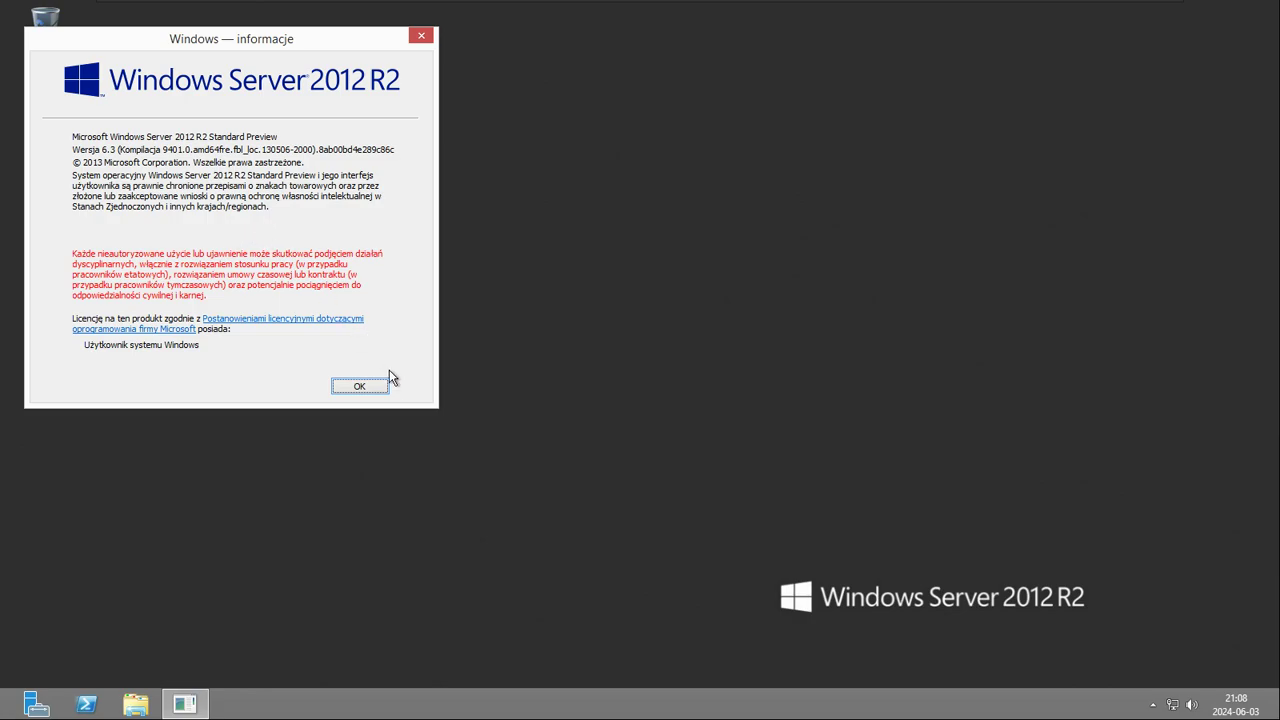
left_click(358, 389)
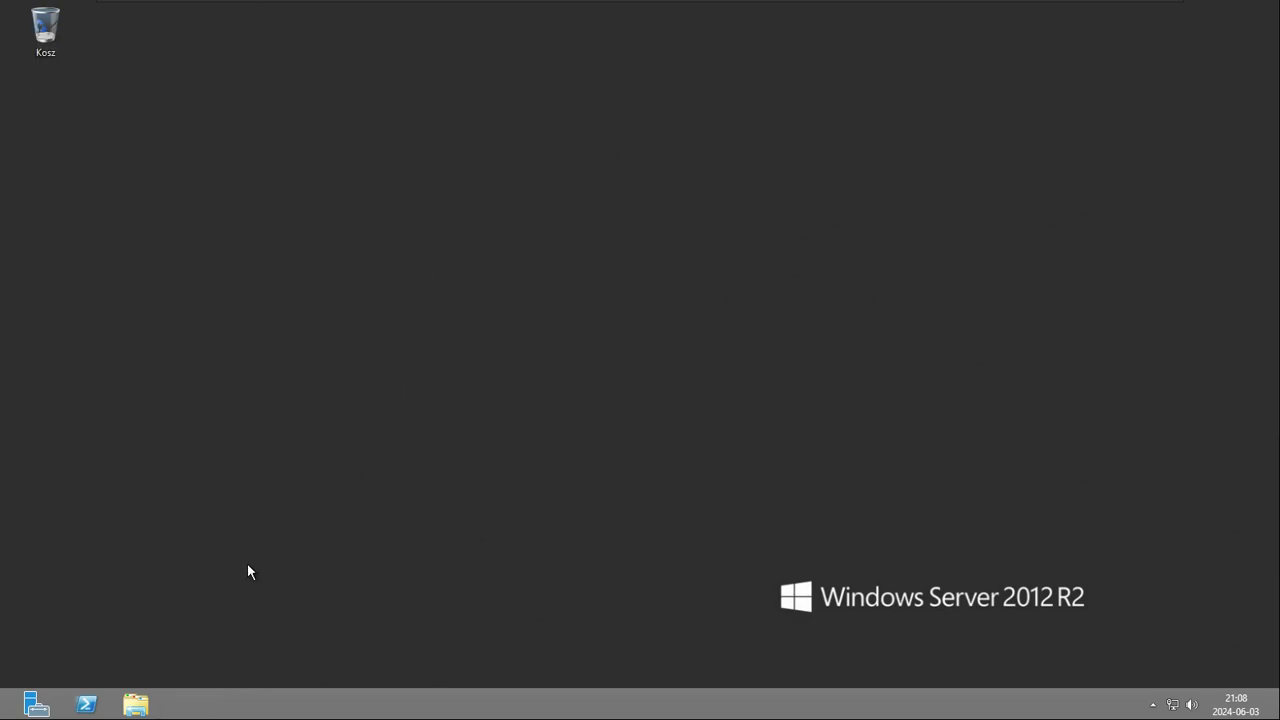
key("super+r")
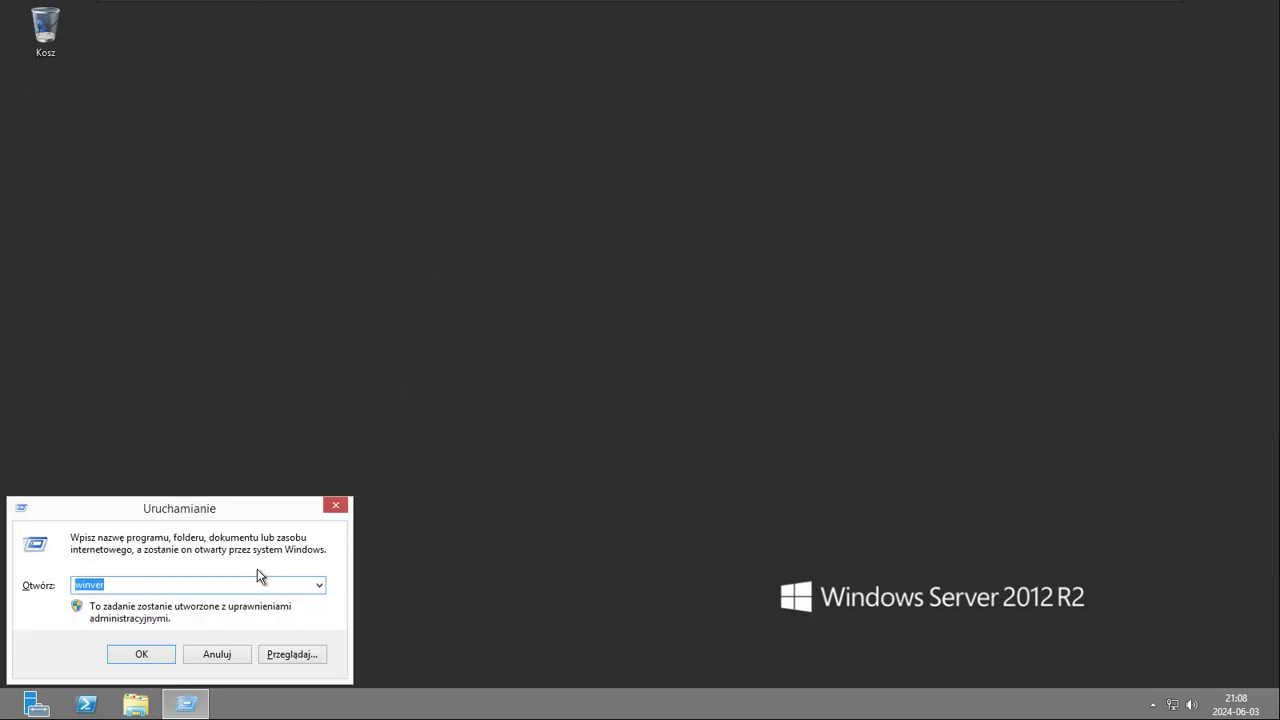
key("BackSpace")
left_click(222, 656)
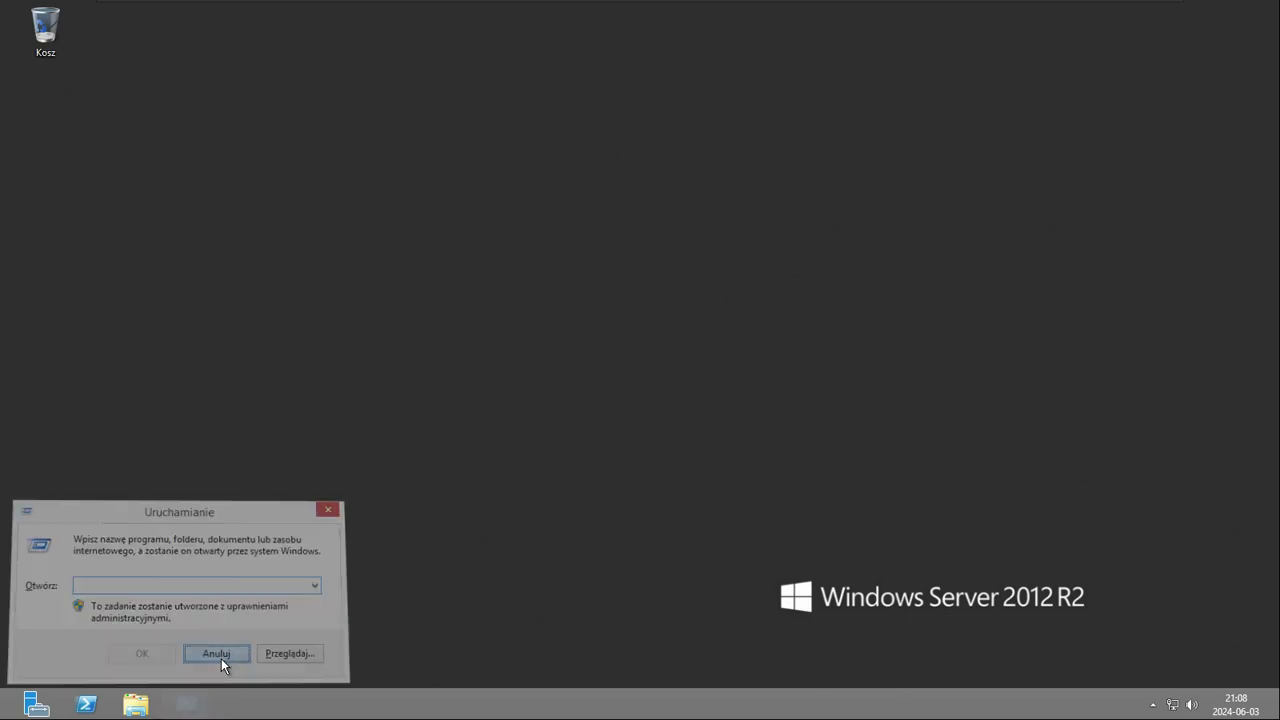
In the advanced system performance options, let Windows choose the optimal visual effects, and apply the setting.
right_click(15, 705)
left_click(65, 503)
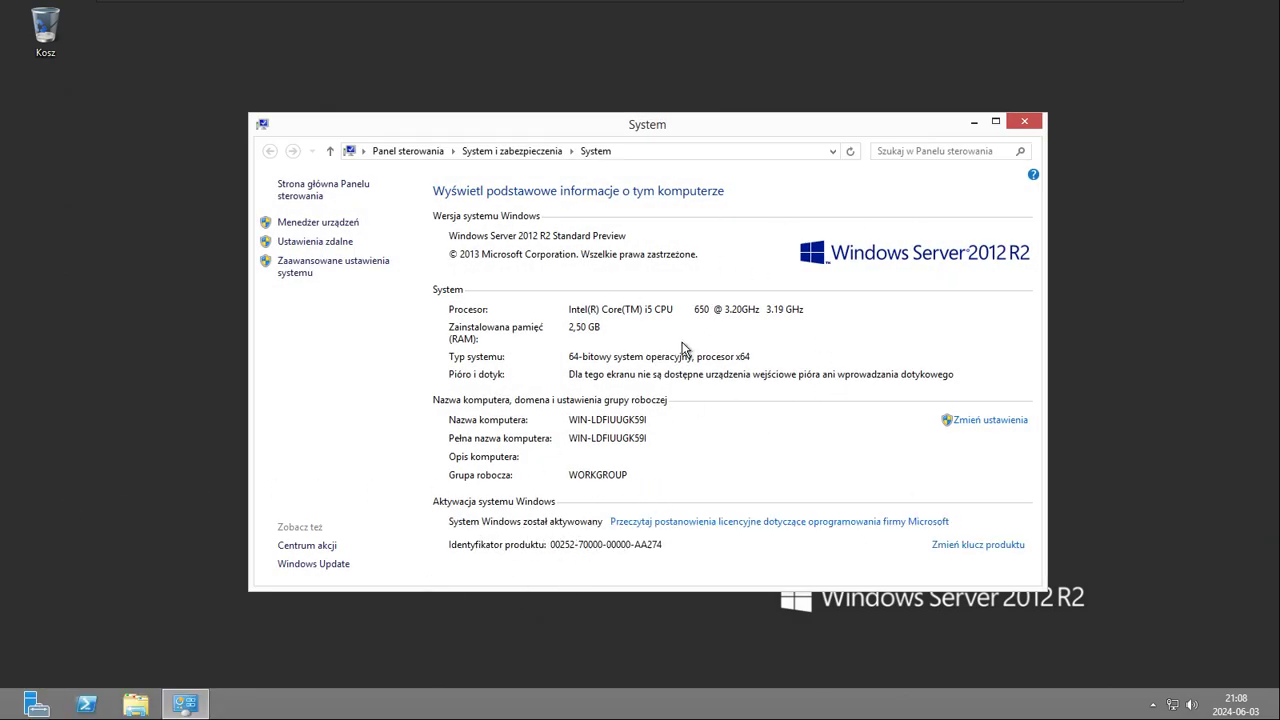
left_click(340, 261)
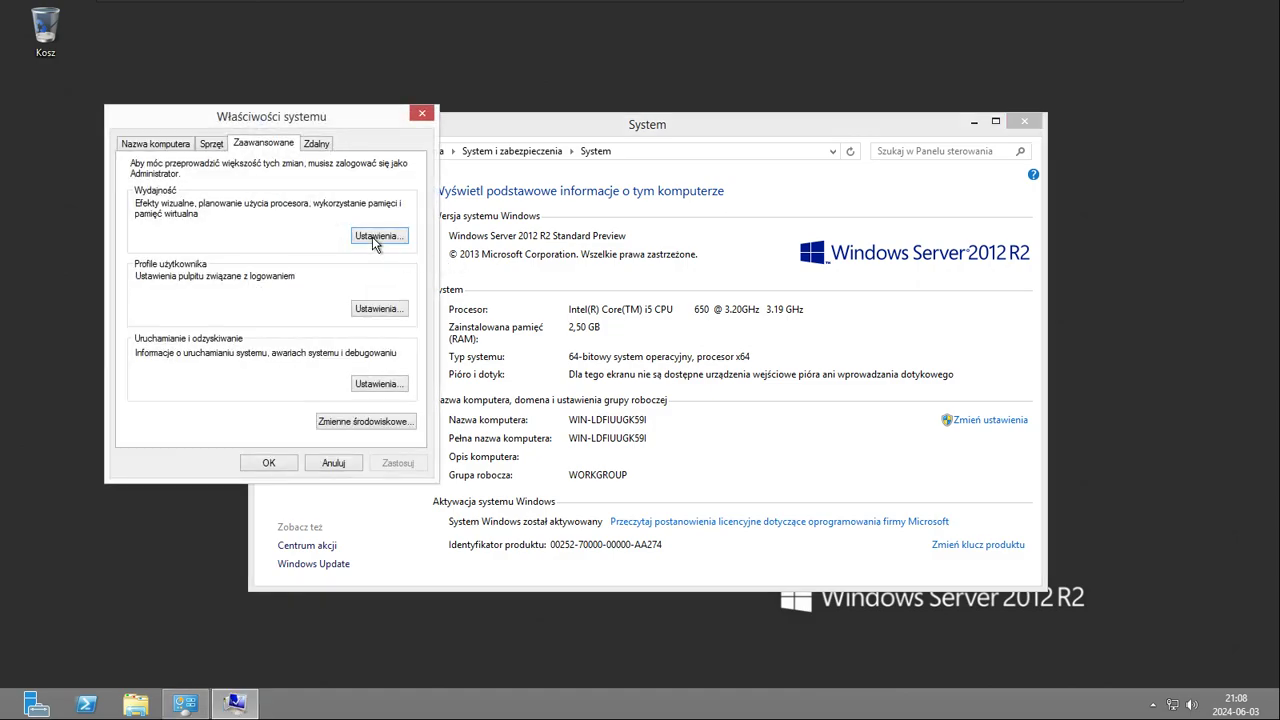
left_click(378, 243)
left_click(192, 276)
left_click(388, 591)
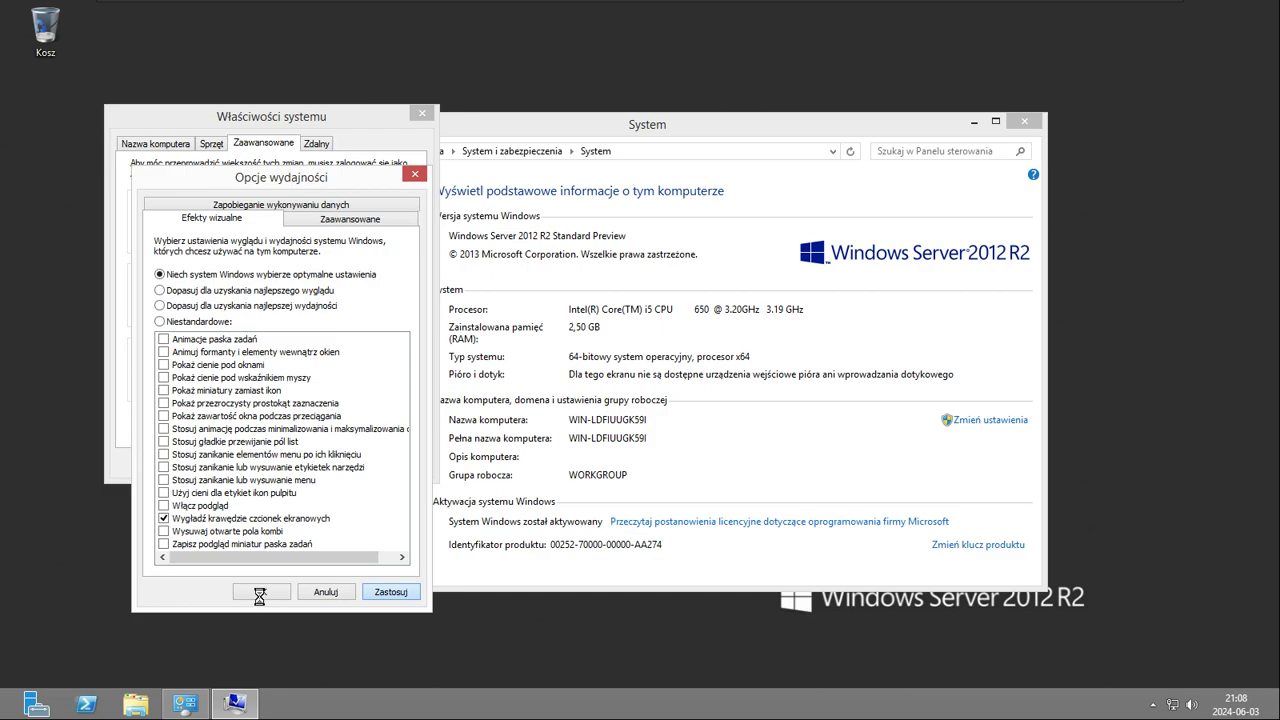
left_click(260, 594)
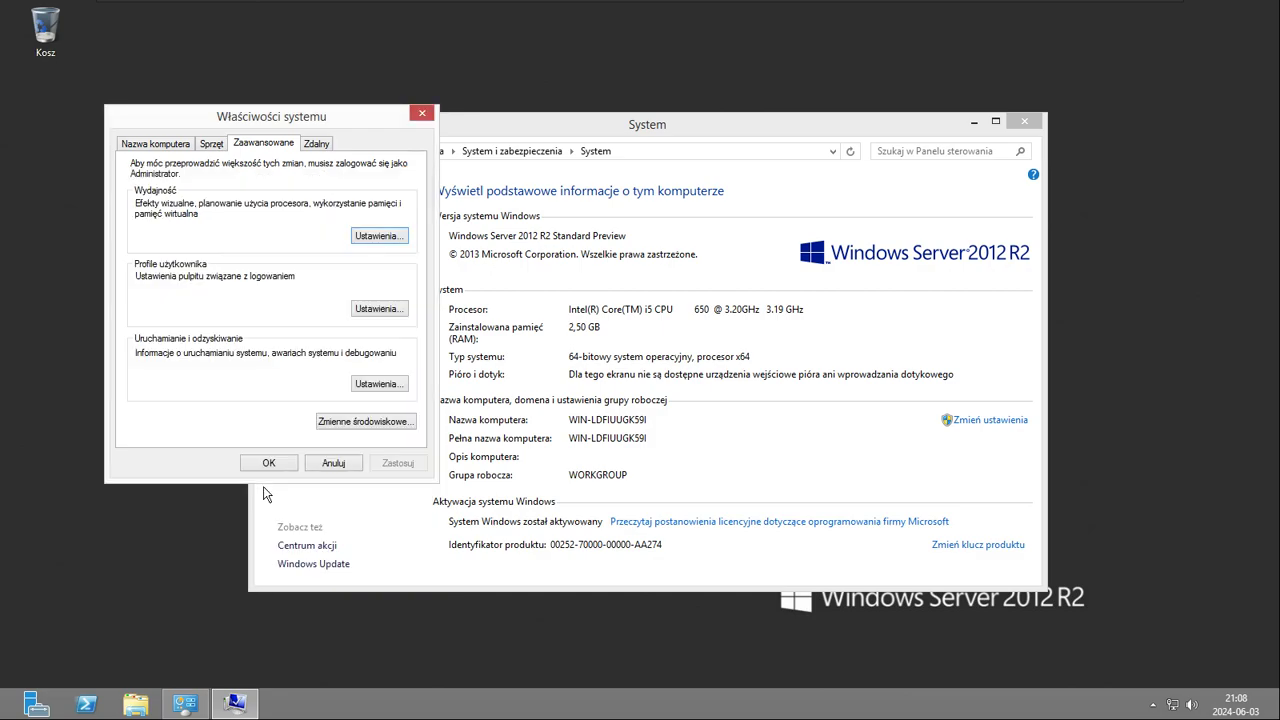
left_click(262, 463)
Open the Control Panel's Wygląd category and check the theme and desktop background pages.
key("super")
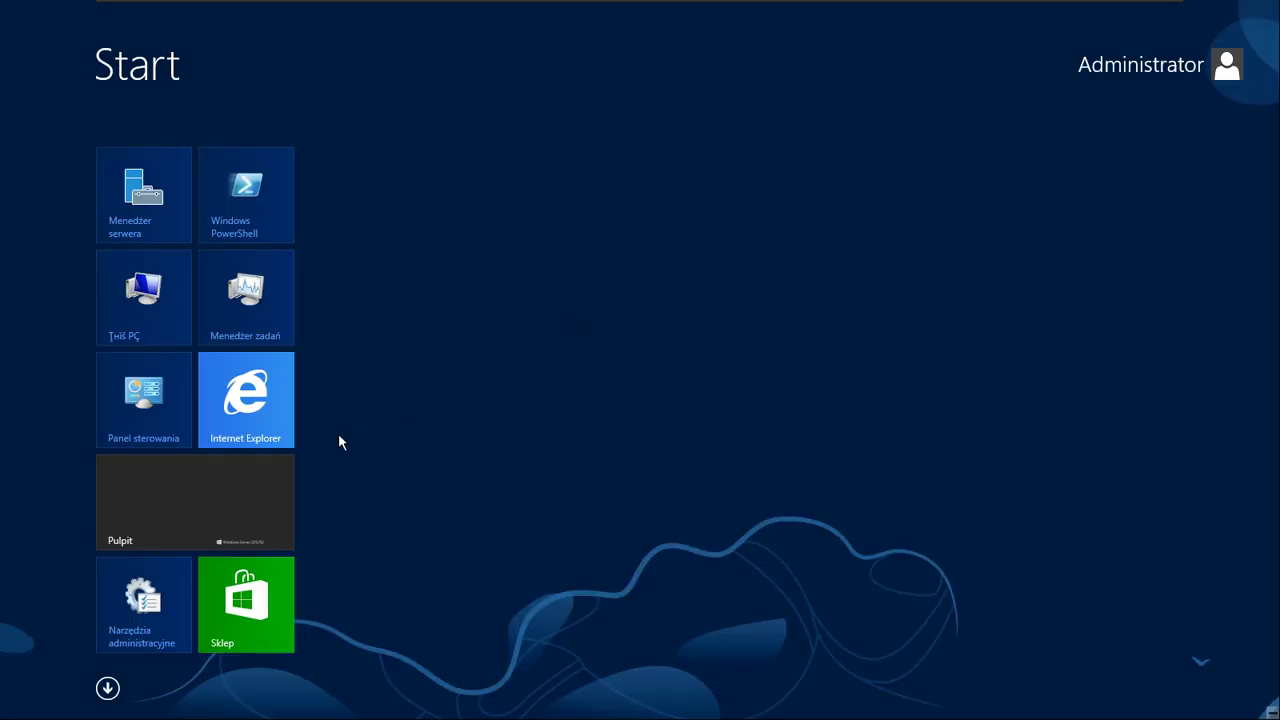
left_click(130, 409)
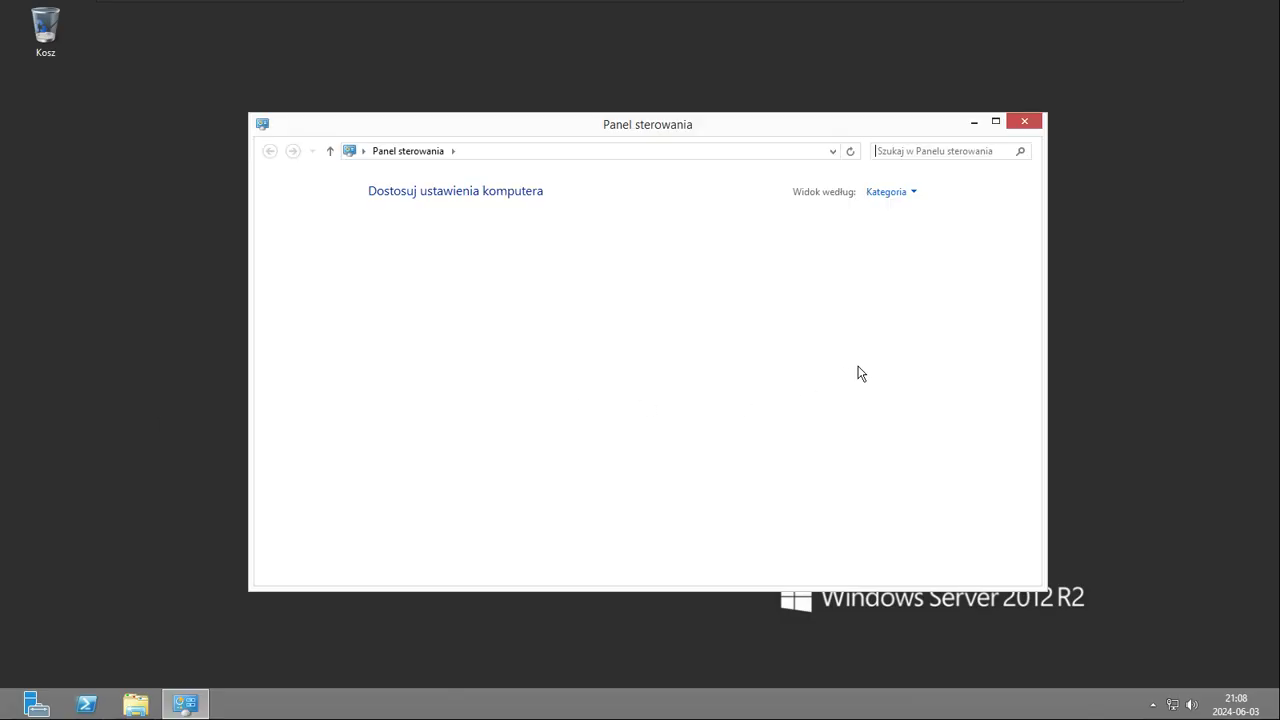
left_click(735, 290)
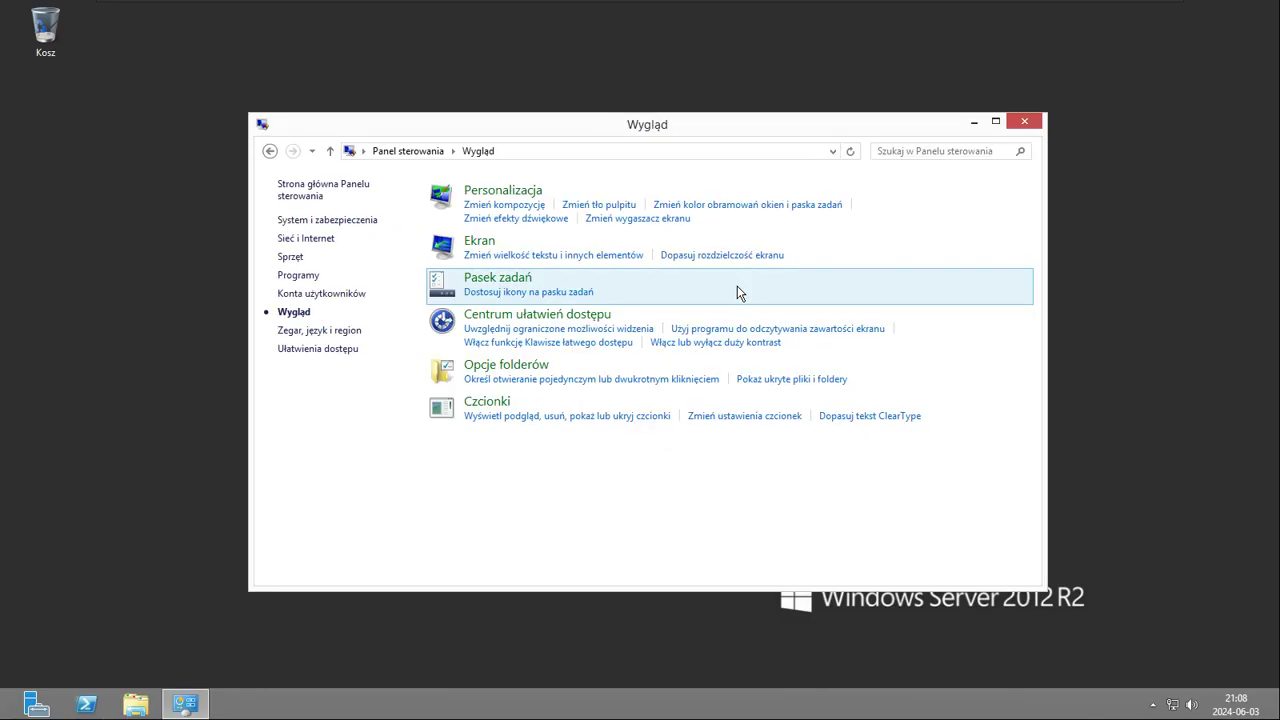
left_click(505, 206)
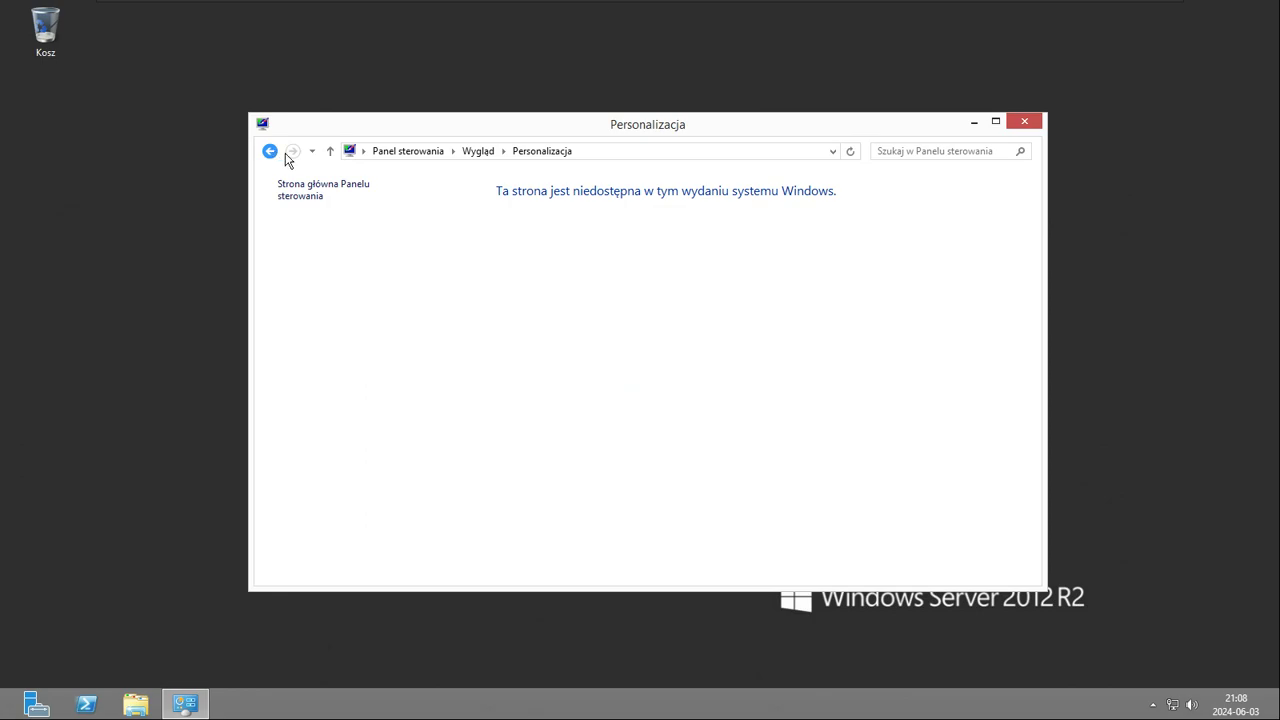
left_click(330, 151)
left_click(606, 206)
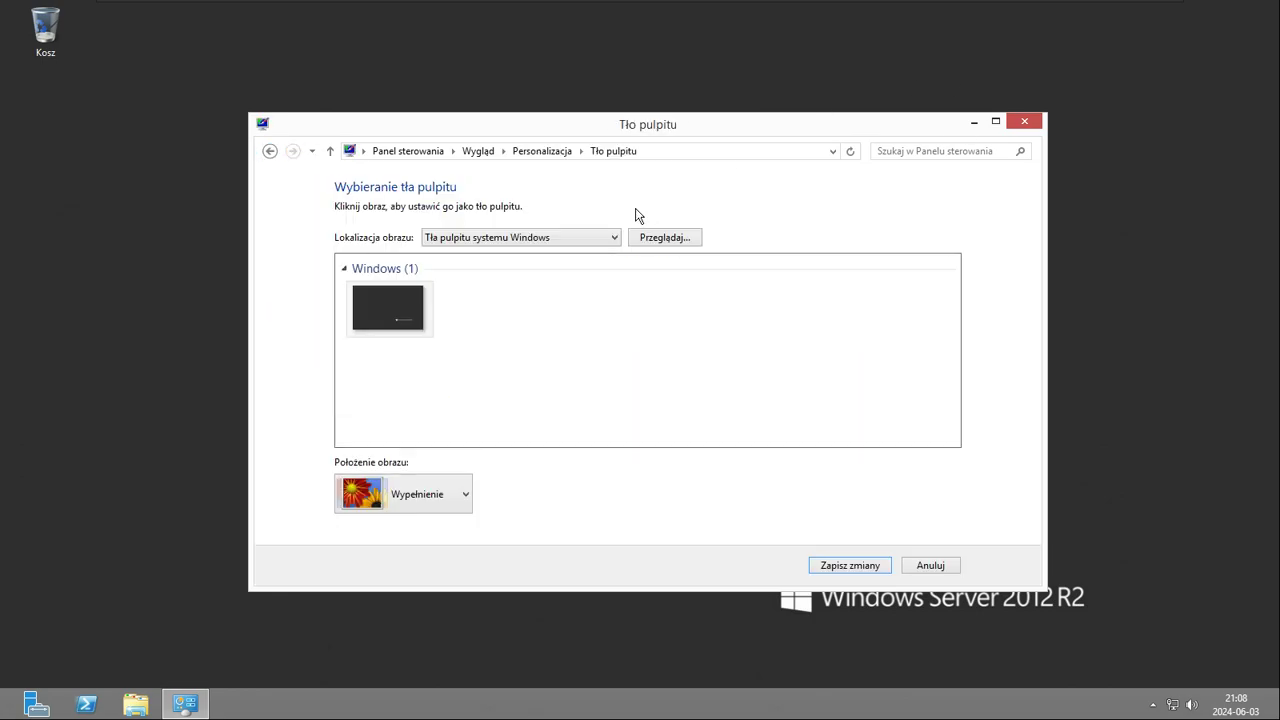
Try to apply the Podstawowy Windows color scheme to the window borders and taskbar.
left_click(478, 151)
left_click(745, 203)
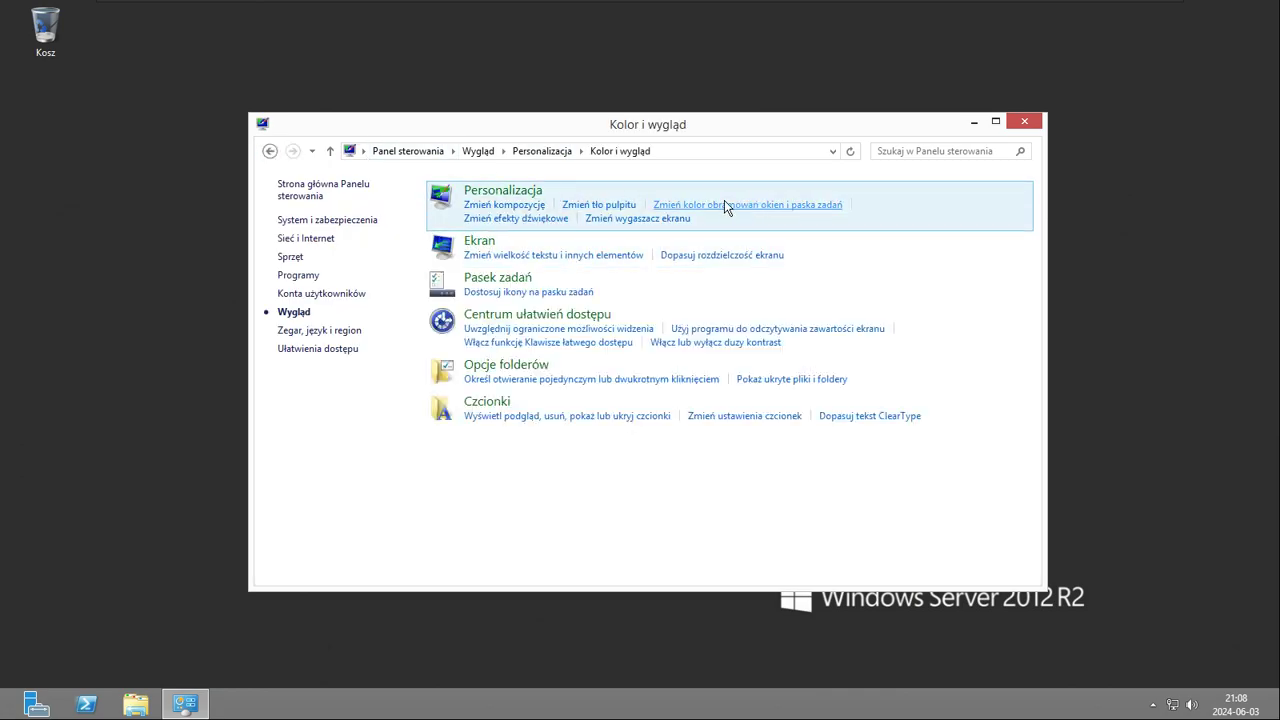
left_click(654, 185)
left_click(654, 200)
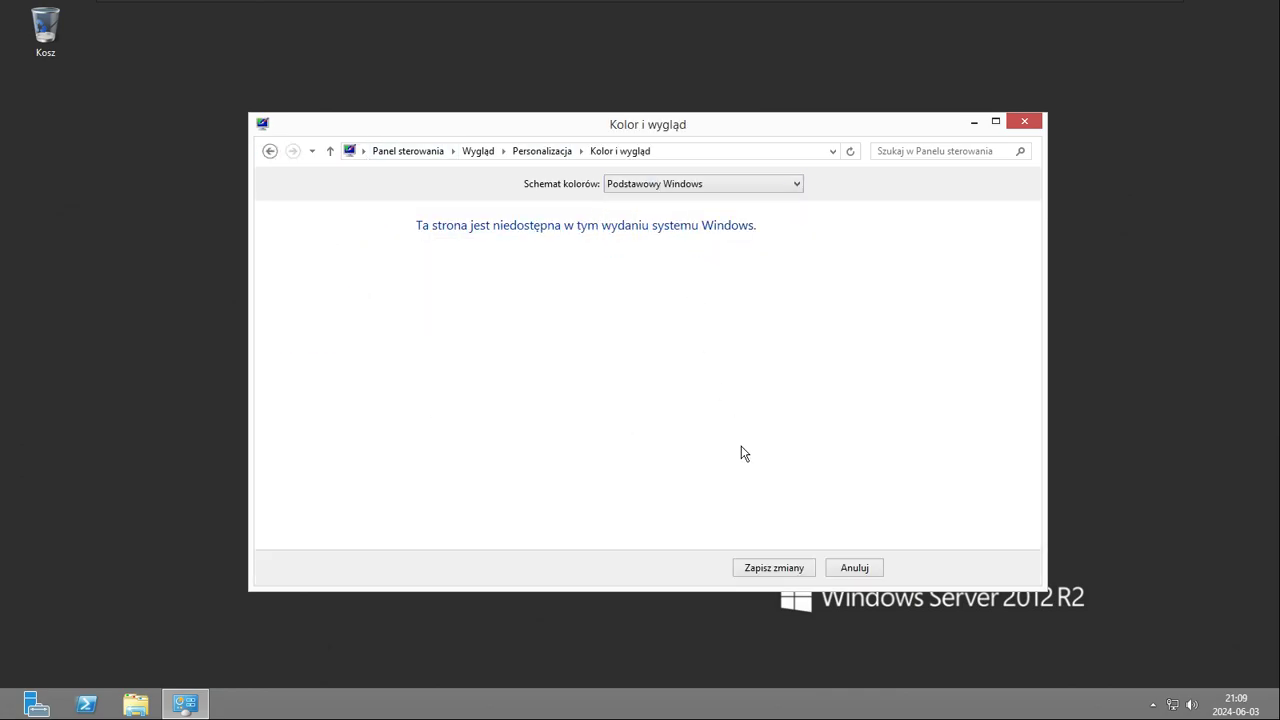
left_click(772, 567)
left_click(691, 205)
left_click(675, 186)
left_click(661, 202)
left_click(766, 567)
left_click(785, 567)
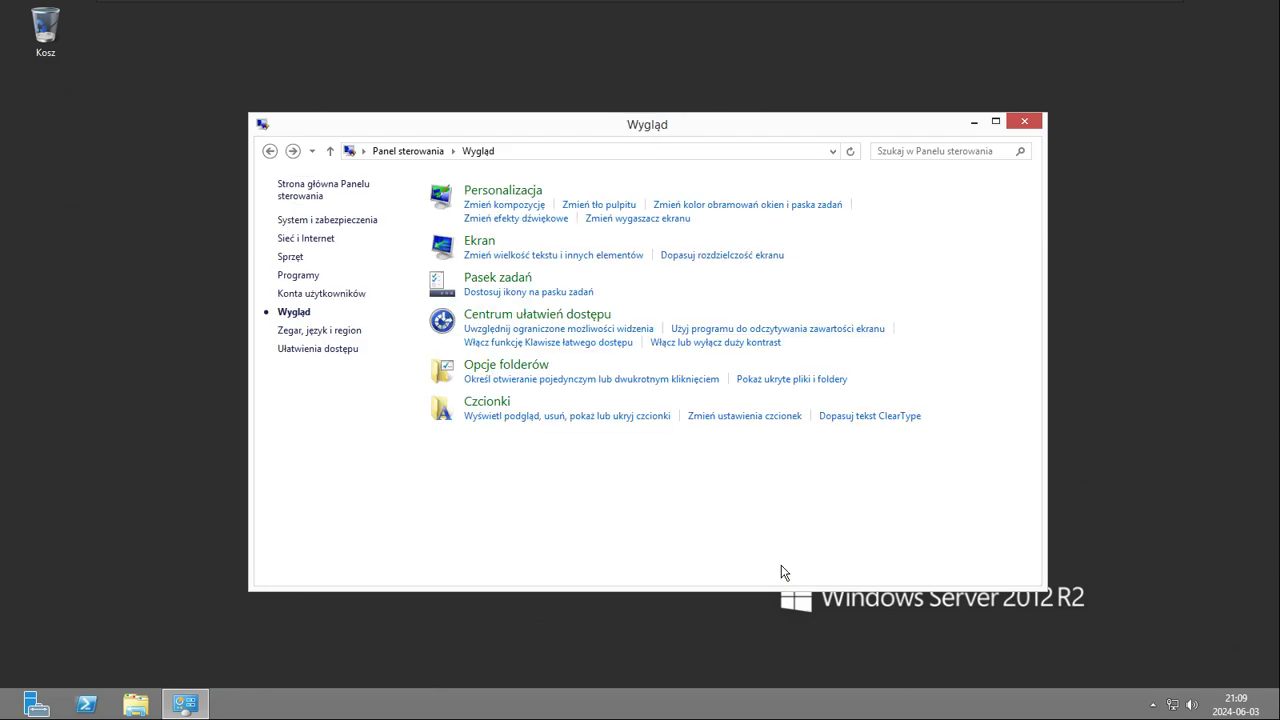
Enable the Windows startup sound in the sound settings, and check the screen saver settings without changing them.
left_click(510, 220)
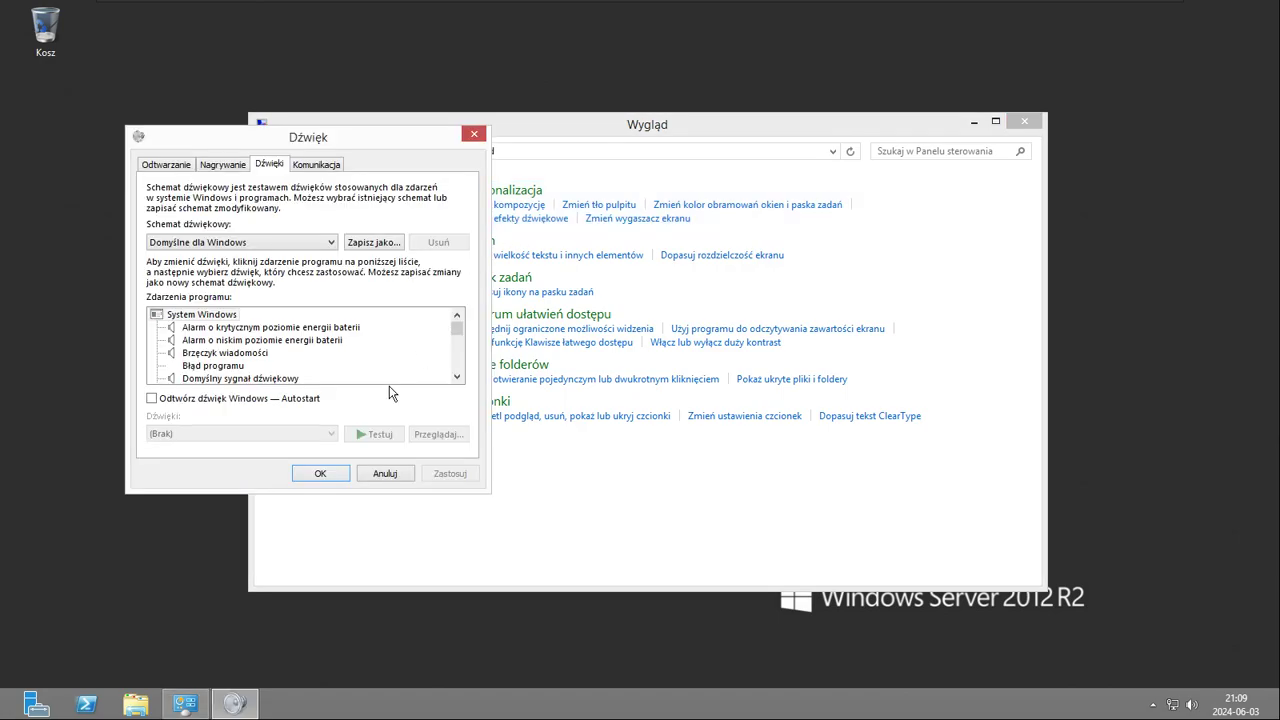
left_click(288, 400)
left_click(463, 474)
left_click(320, 473)
left_click(636, 219)
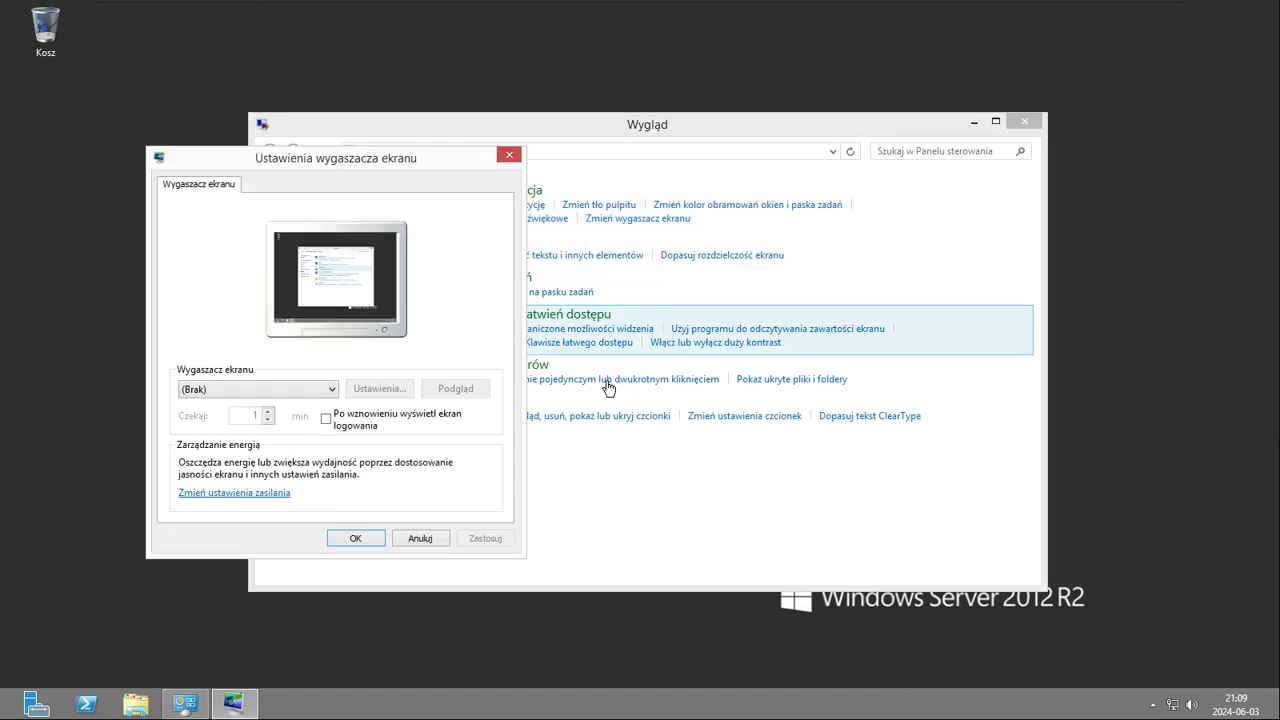
left_click(421, 538)
Recheck the theme page and try to save another color scheme for the window borders and taskbar.
left_click(573, 207)
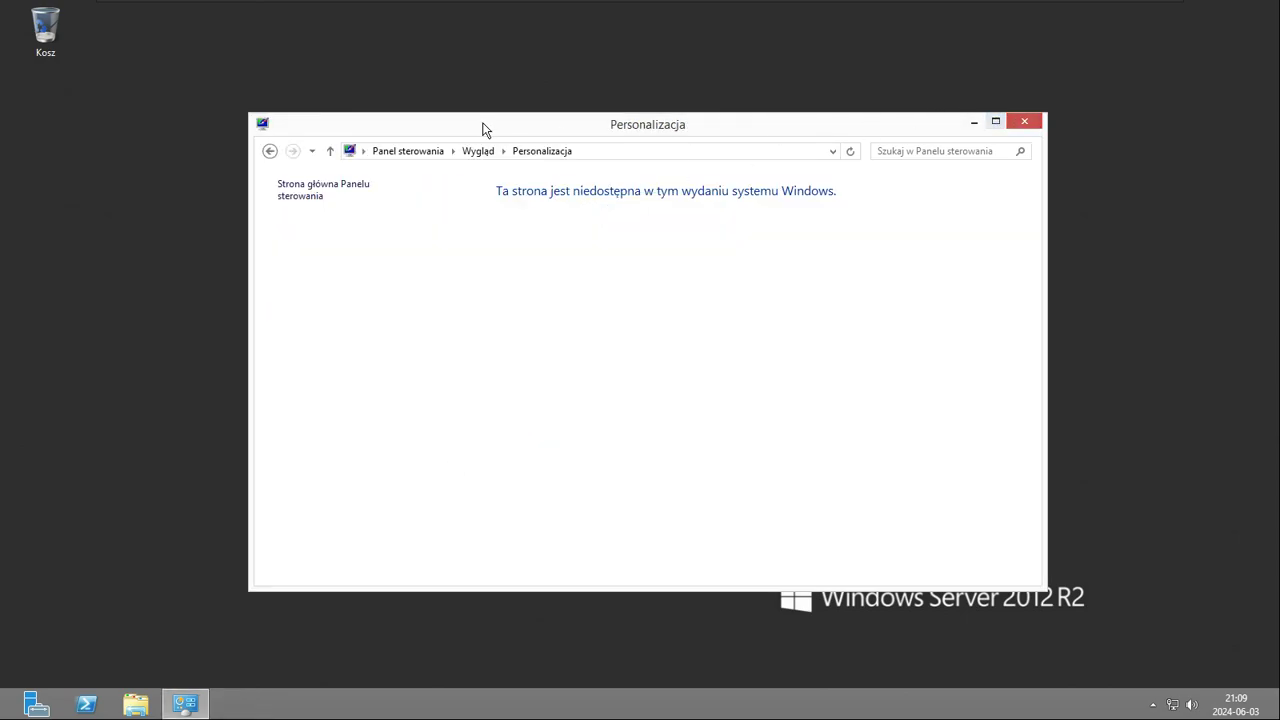
left_click(490, 151)
left_click(716, 208)
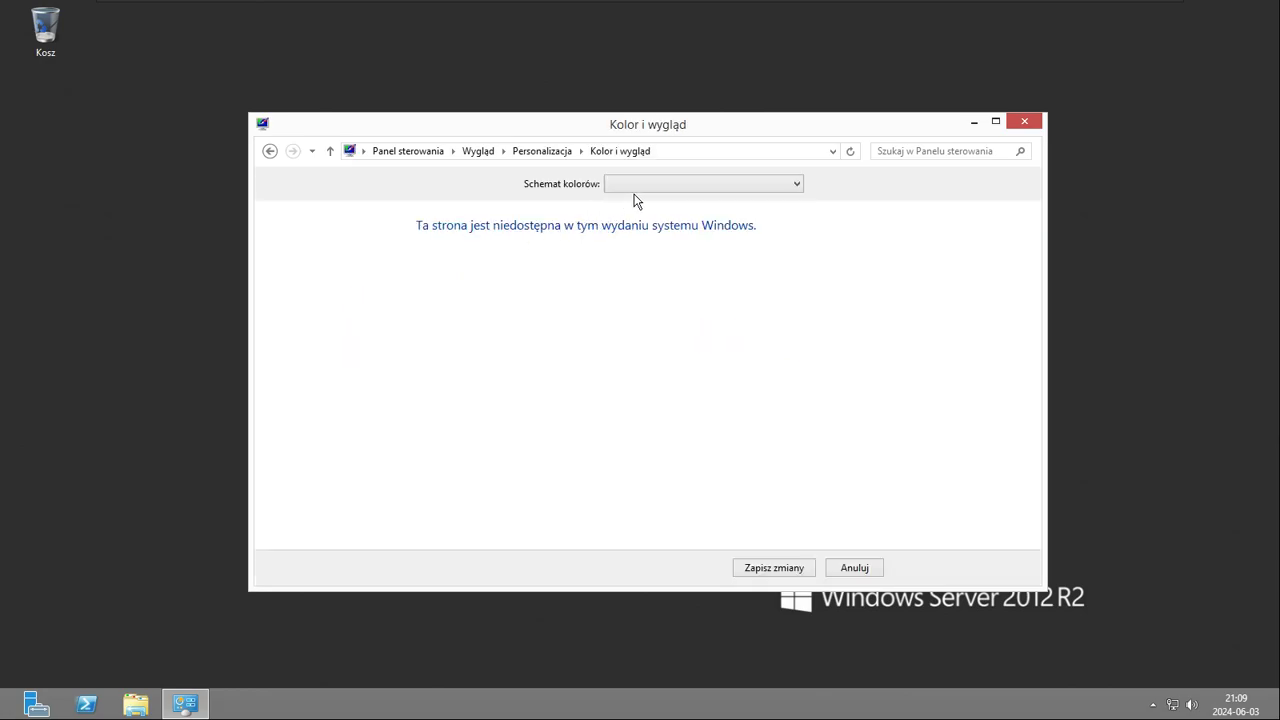
left_click(635, 188)
left_click(680, 220)
left_click(786, 568)
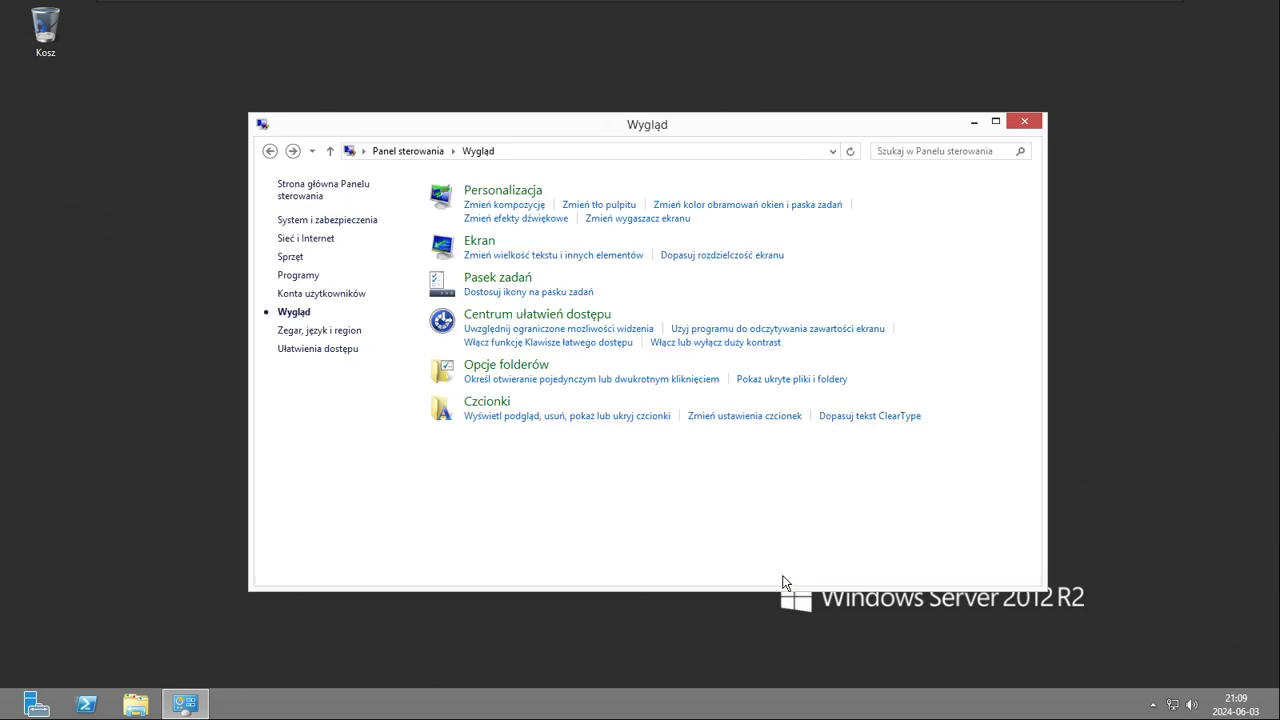
Revisit the desktop background page and try once more to save a different window color scheme.
left_click(598, 205)
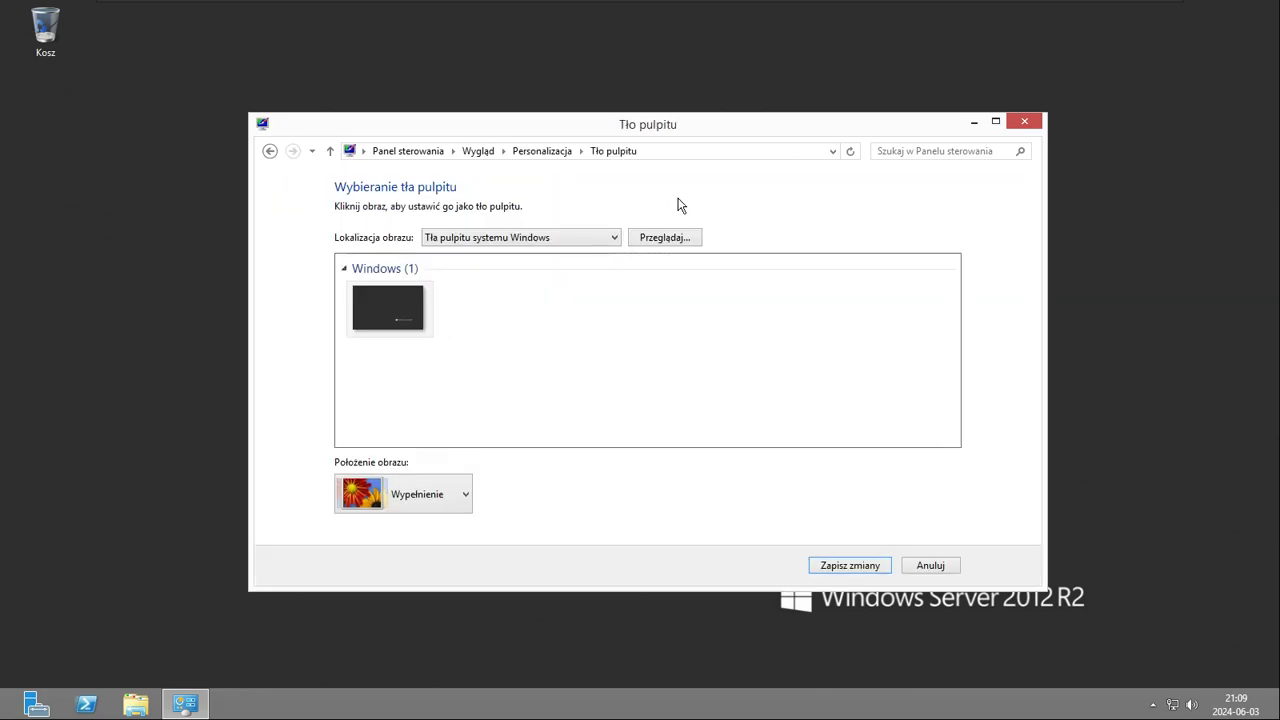
left_click(270, 151)
left_click(610, 207)
left_click(270, 151)
left_click(716, 206)
left_click(678, 186)
key("Down")
key("Return")
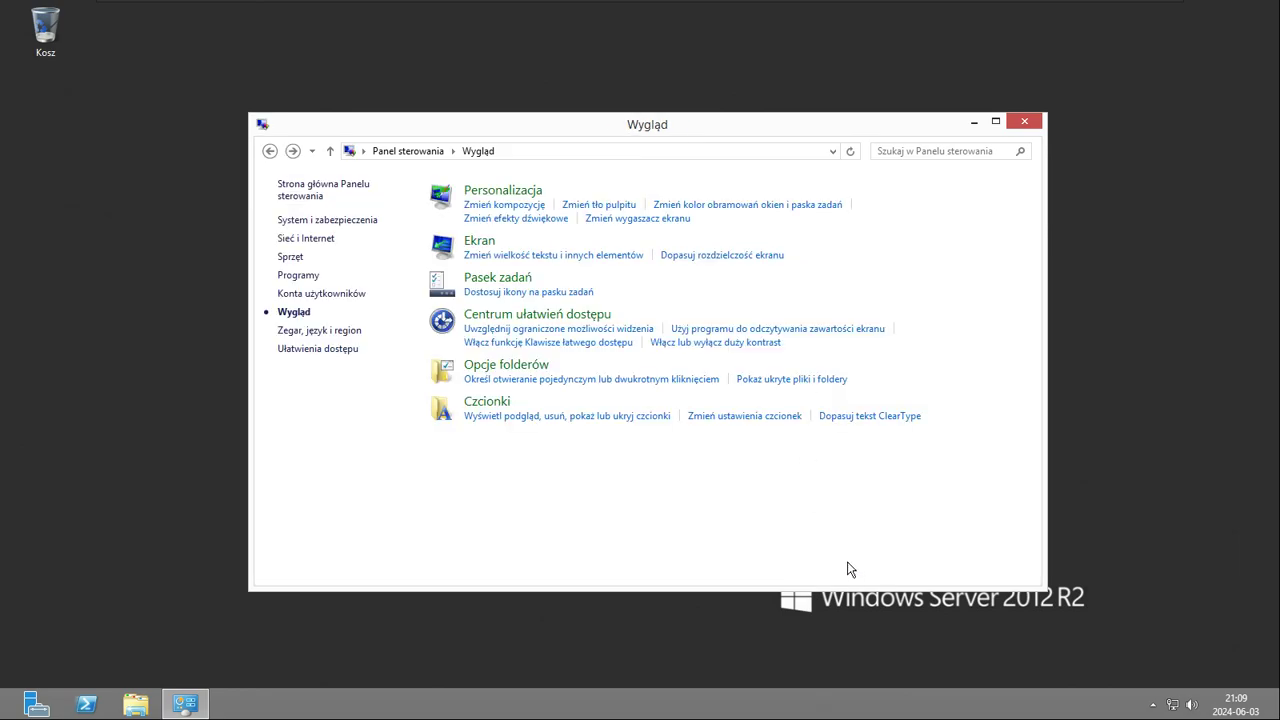
Apply the Podstawowy Windows color scheme on the Kolor i wygląd page, save it, and close the Control Panel.
left_click(612, 206)
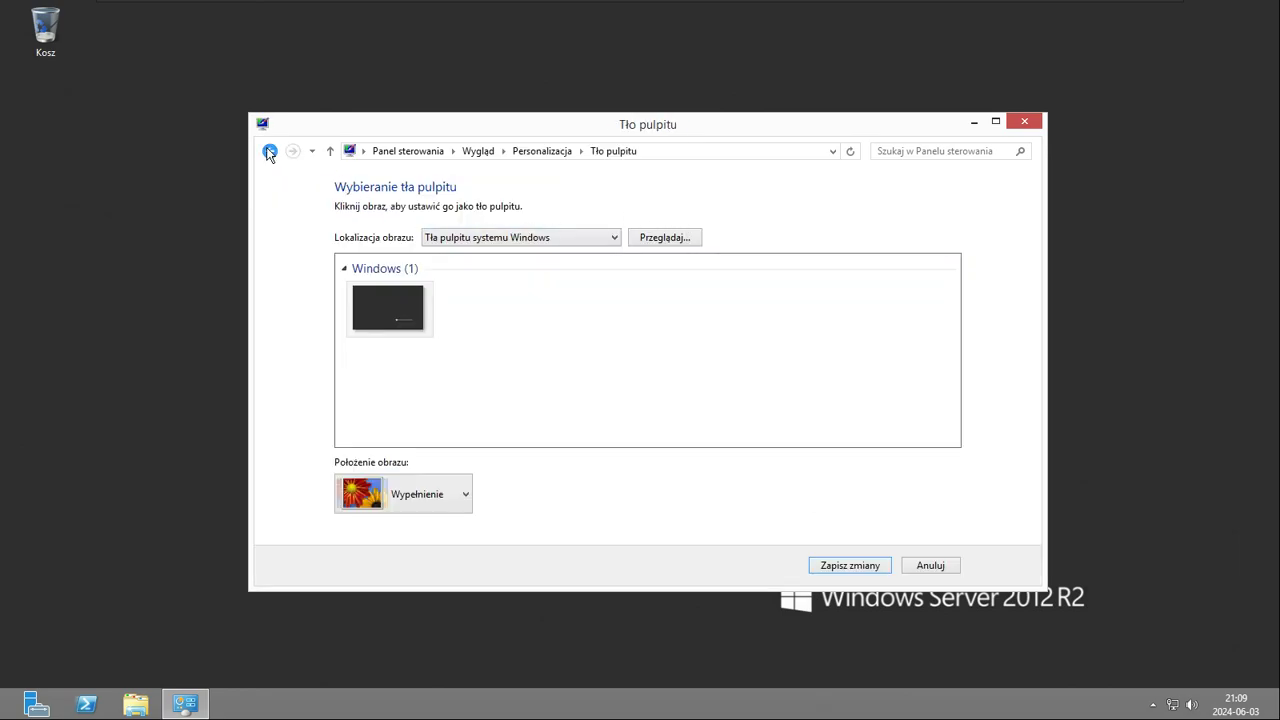
left_click(269, 151)
left_click(726, 206)
left_click(646, 185)
left_click(648, 201)
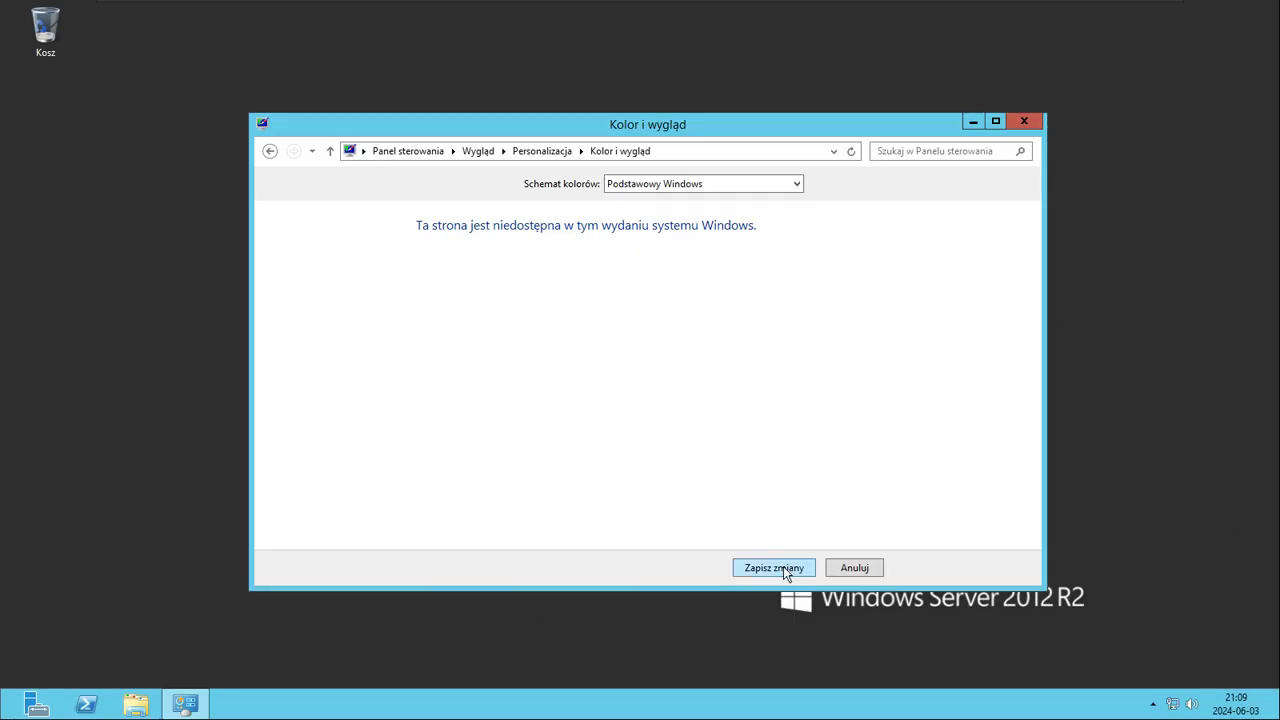
left_click(762, 567)
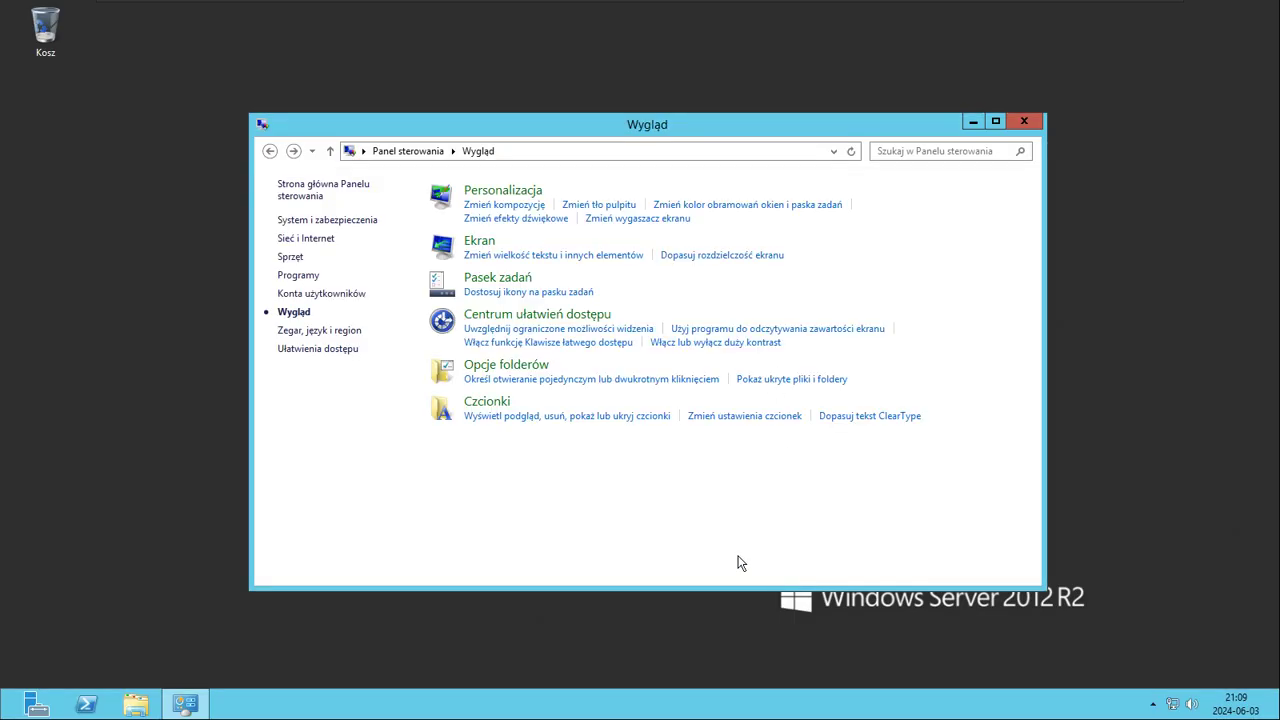
left_click(1026, 122)
left_click_drag(960, 182, 871, 163)
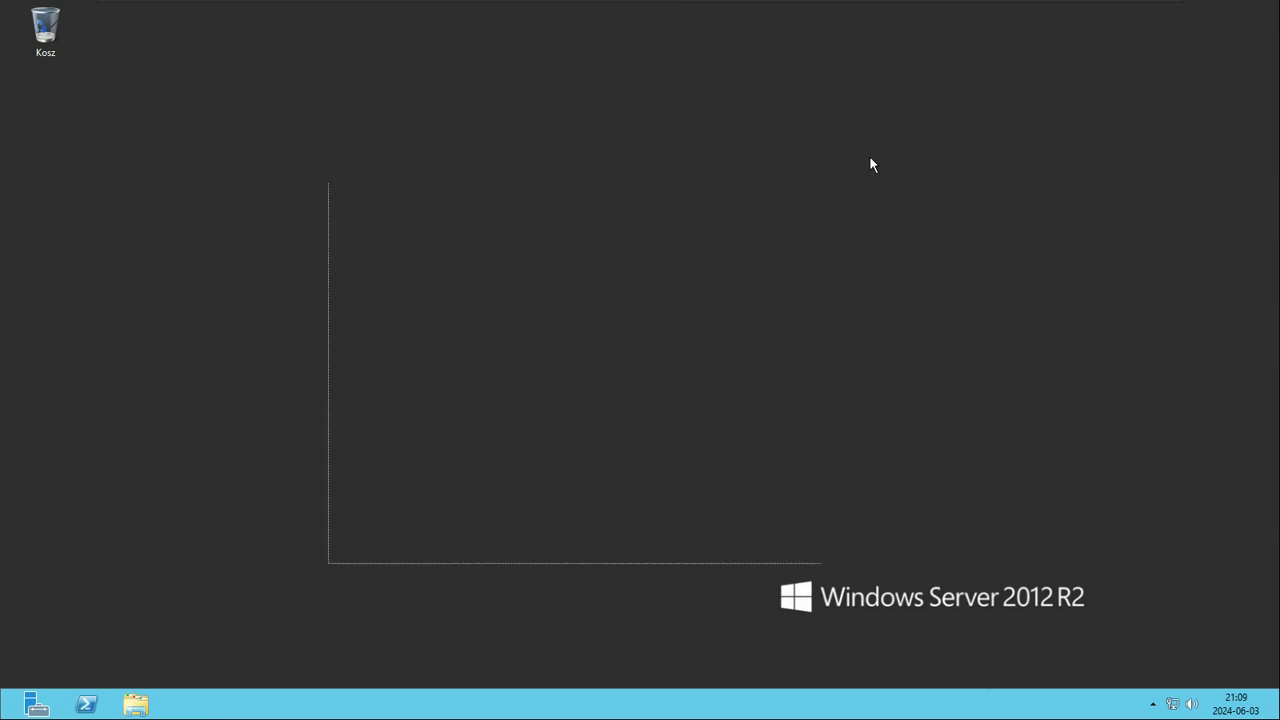
left_click(1192, 704)
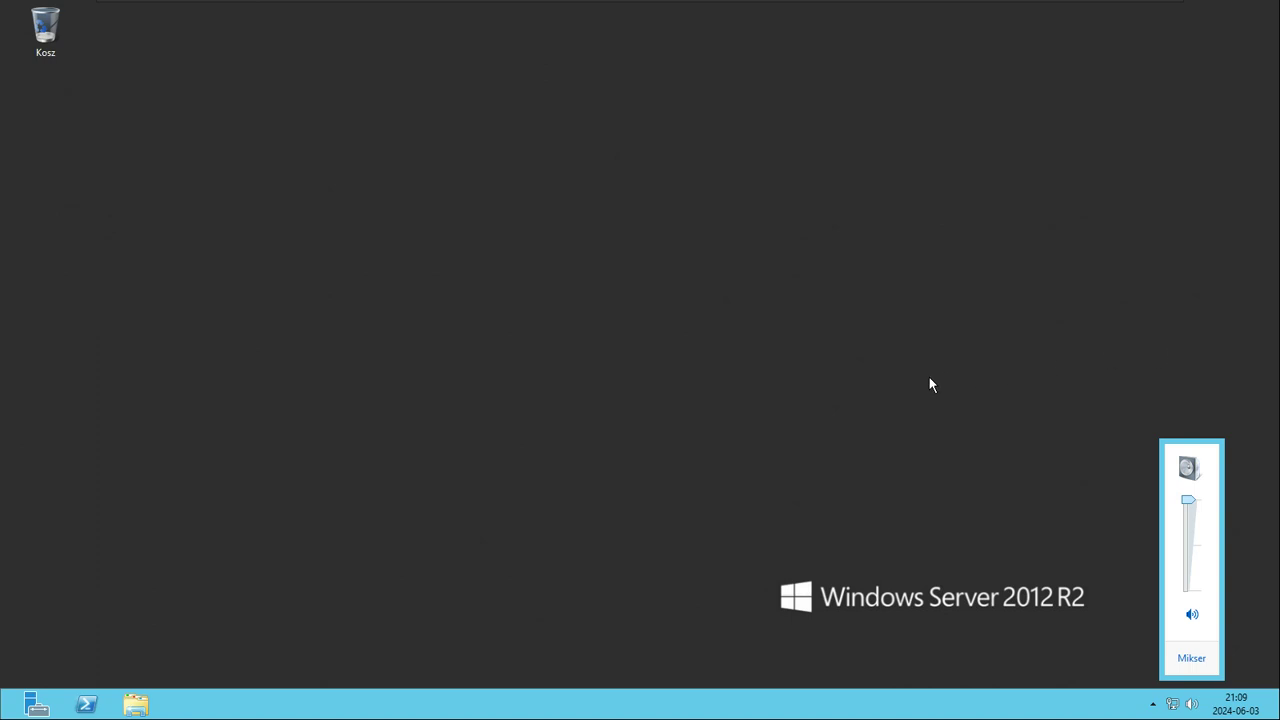
right_click(8, 708)
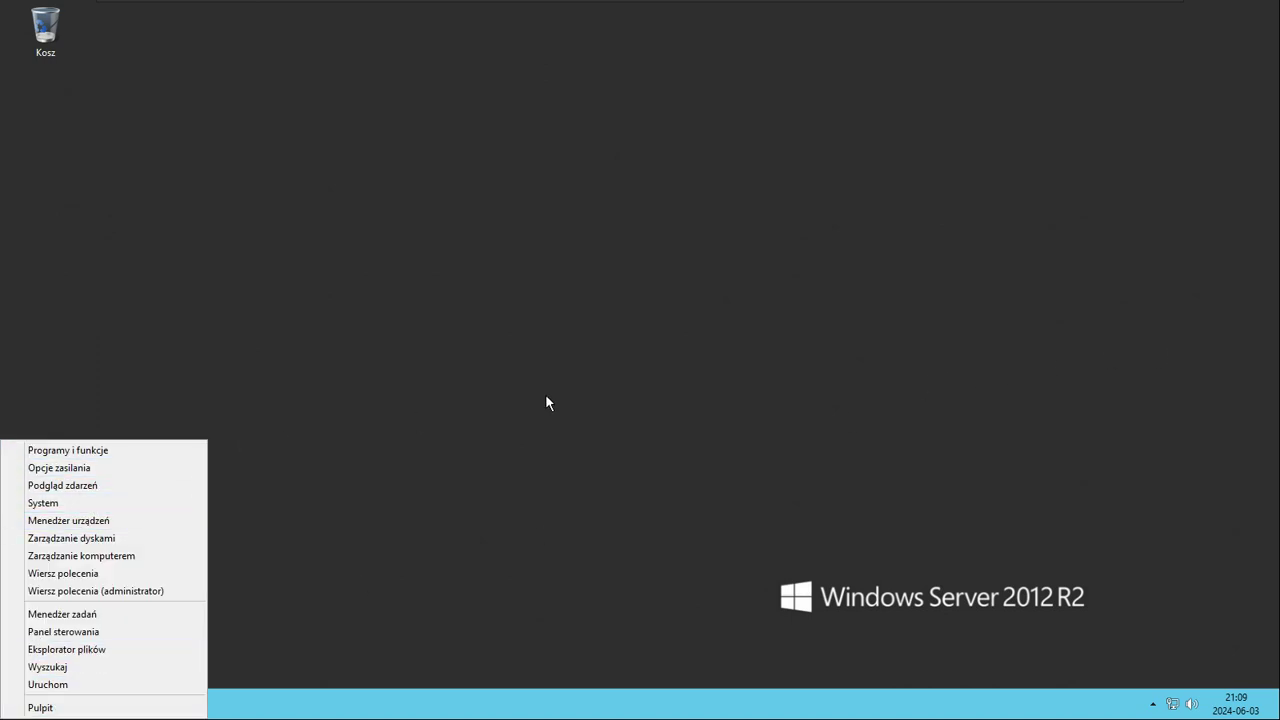
key("Escape")
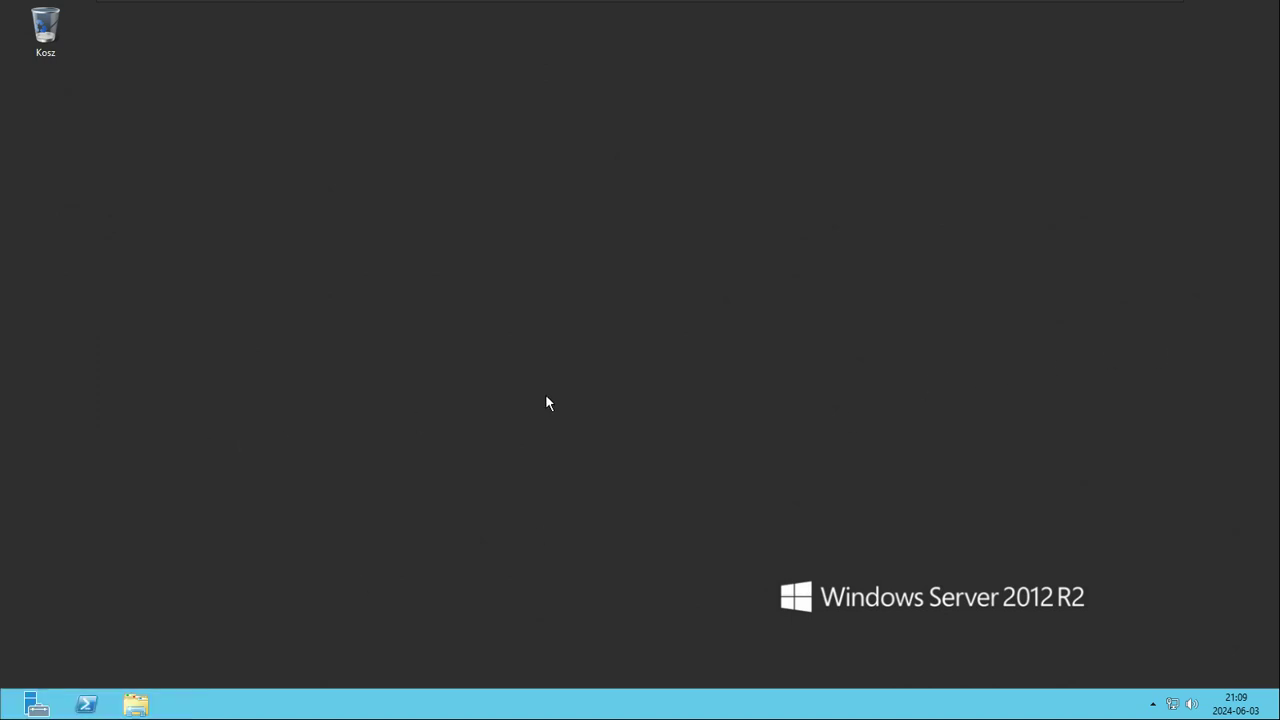
mouse_move(651, 7)
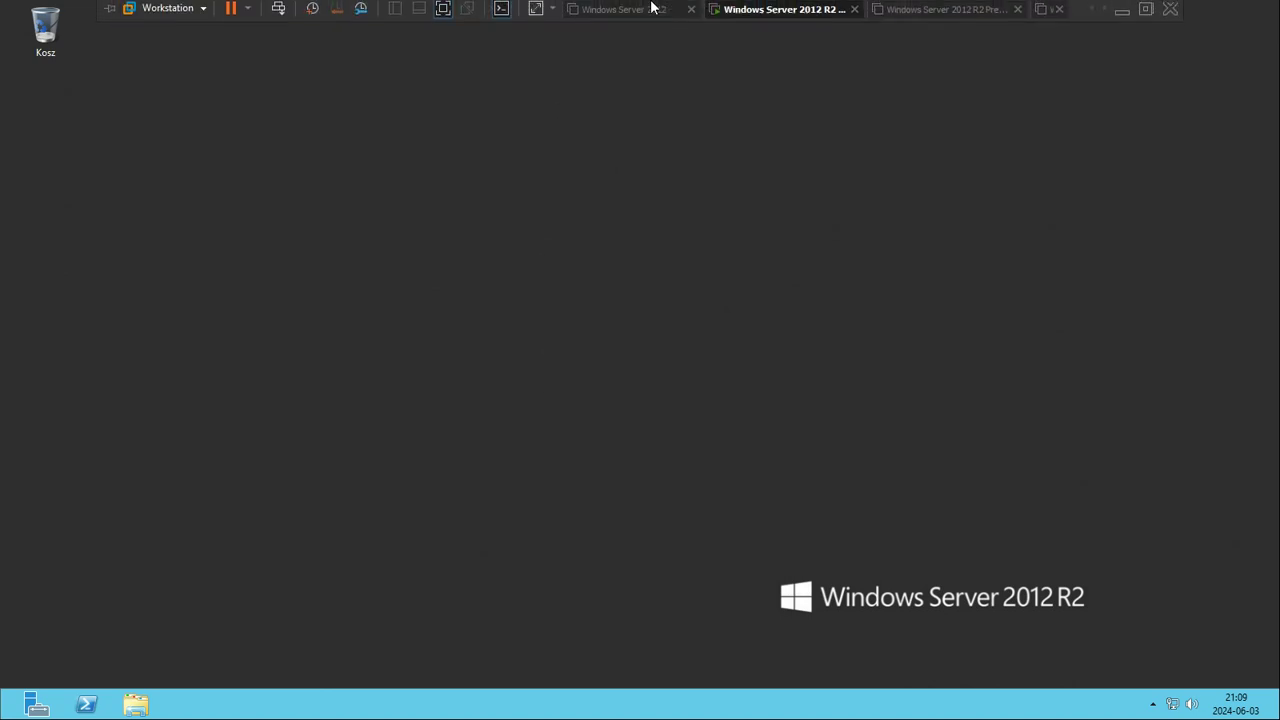